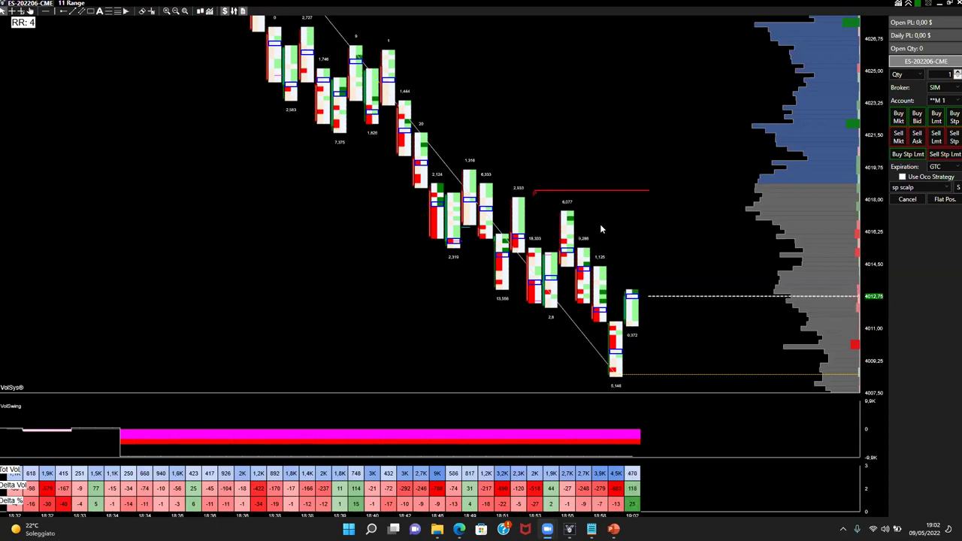
Step: Switch to the PowerPoint presentation "Let's discover the Volumetrica Trading Platform" to show its title slide and risk disclaimer
mouse_move(614, 530)
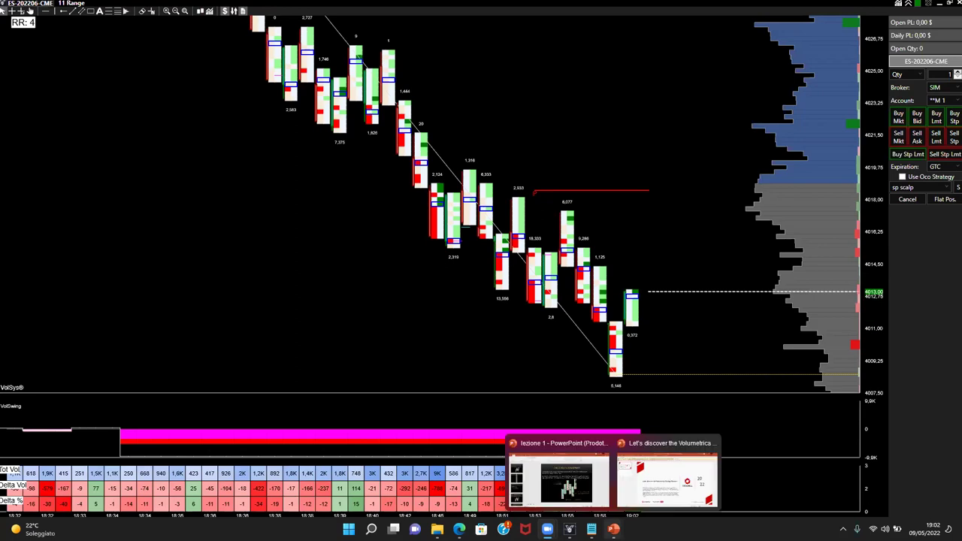
click(664, 482)
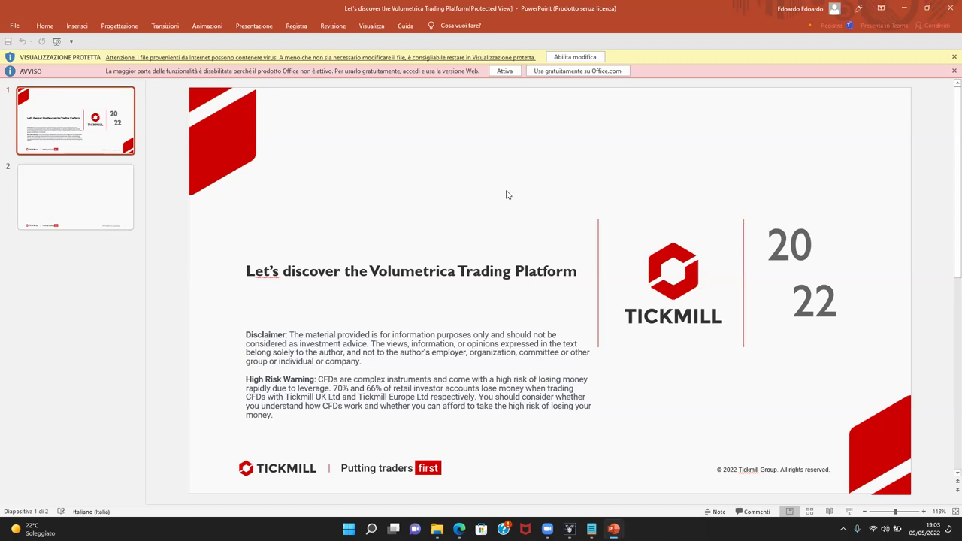
Step: Switch to the Edge browser and review the VolSys Tickmill special offer page, including its monthly price
click(460, 530)
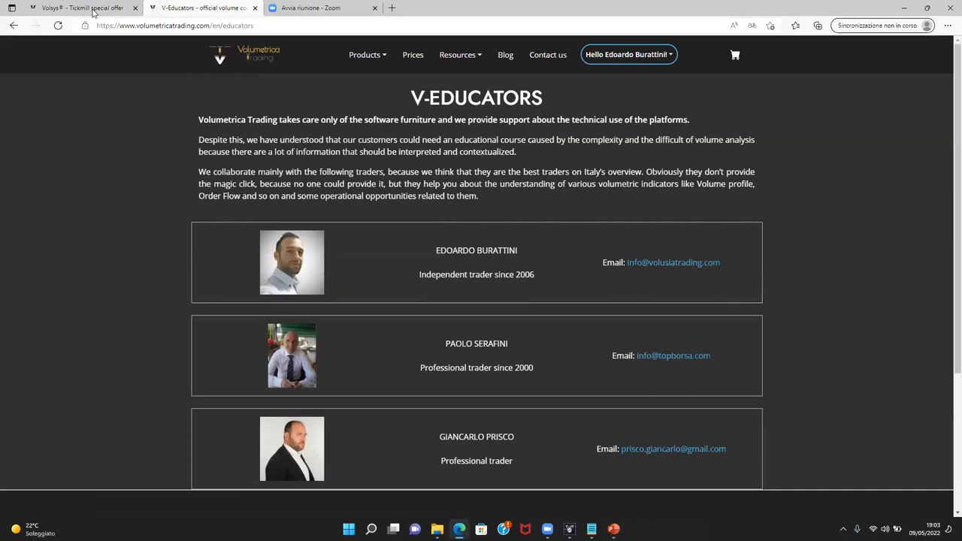
click(91, 12)
scroll(340, 201, down, 1)
scroll(340, 201, up, 1)
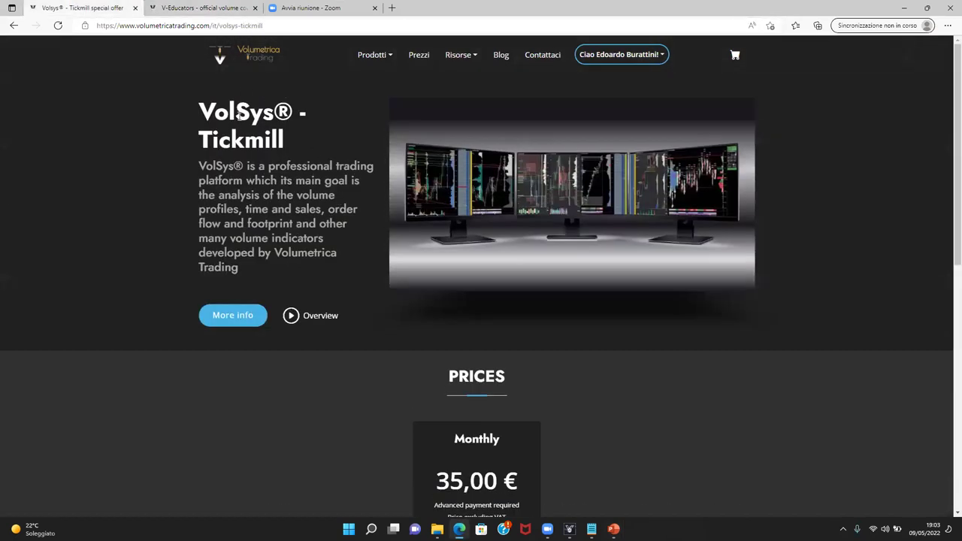
scroll(345, 188, down, 1)
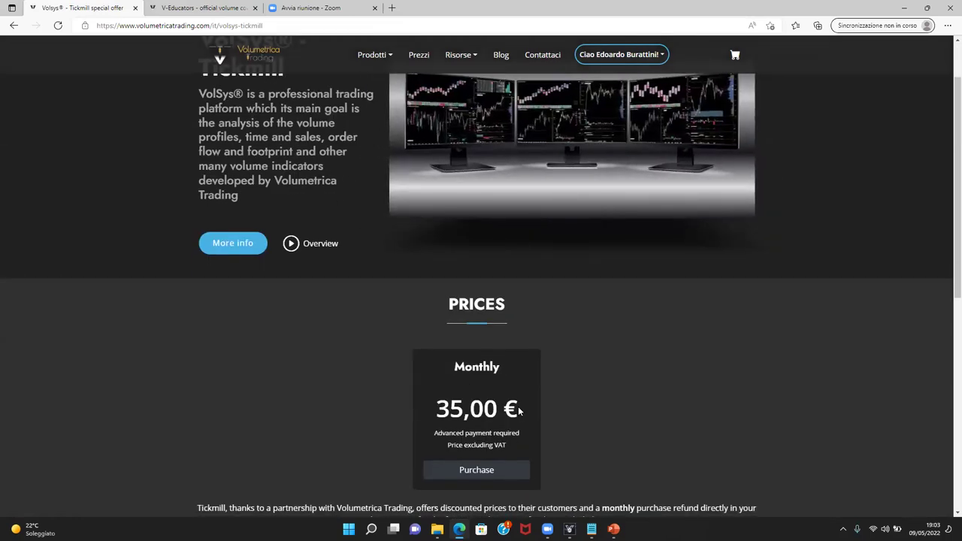
scroll(518, 410, up, 1)
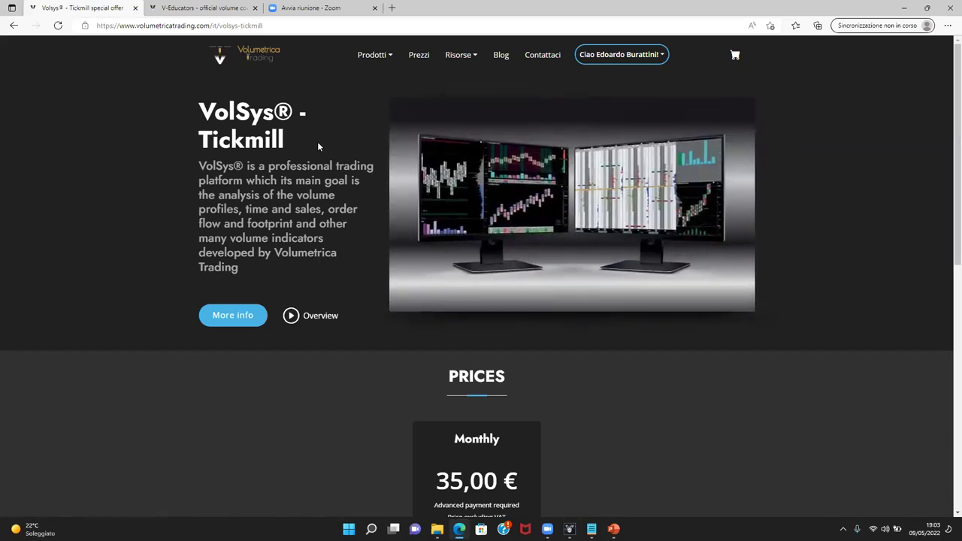
Step: Show the V-Educators page, mark the first educator's e-mail address with freehand strokes, and clear the marks
click(197, 10)
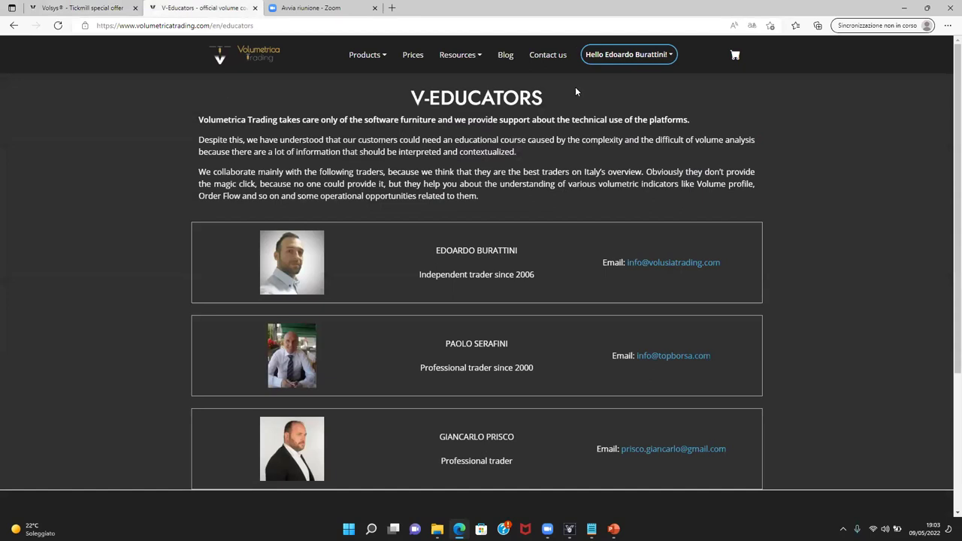
key(ctrl+2)
drag(632, 241, 623, 265)
drag(693, 278, 706, 282)
drag(725, 242, 727, 290)
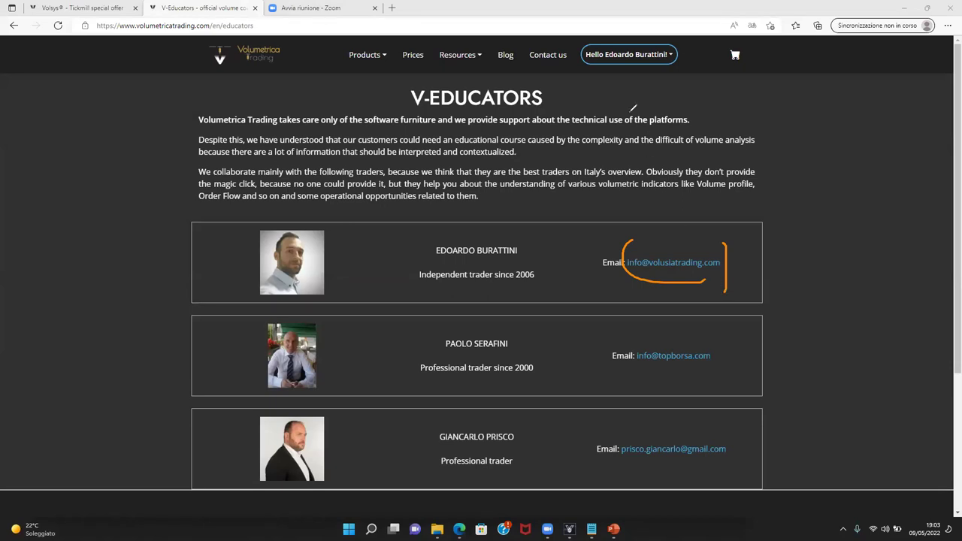
key(e)
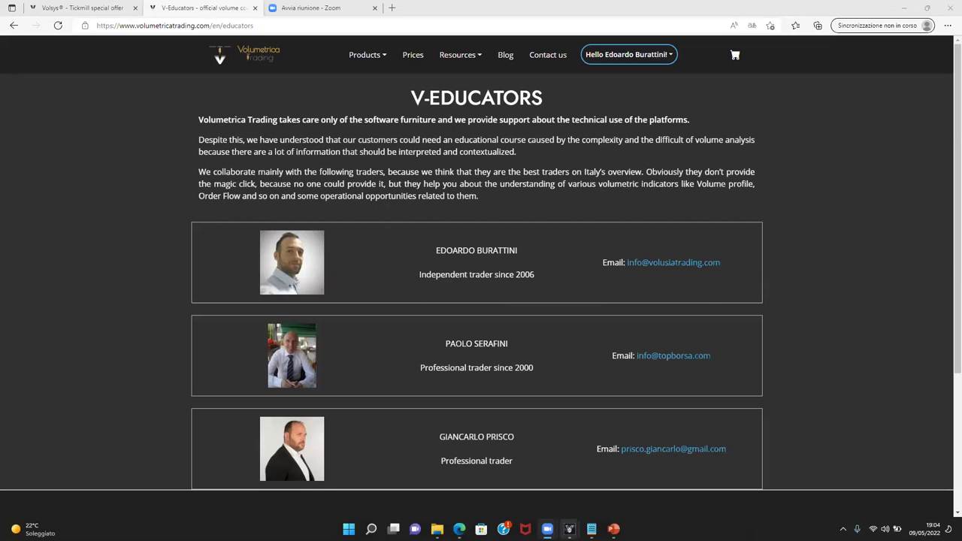
Step: Switch to VolSys's ES-202206-CME 11 Range chart and rescale it until the footprint bid and ask volumes are readable
mouse_move(569, 529)
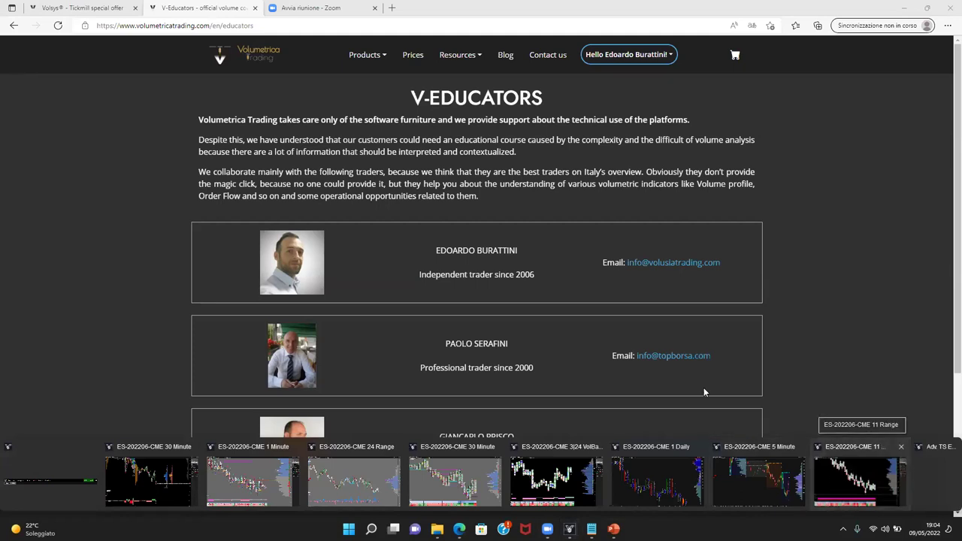
click(857, 475)
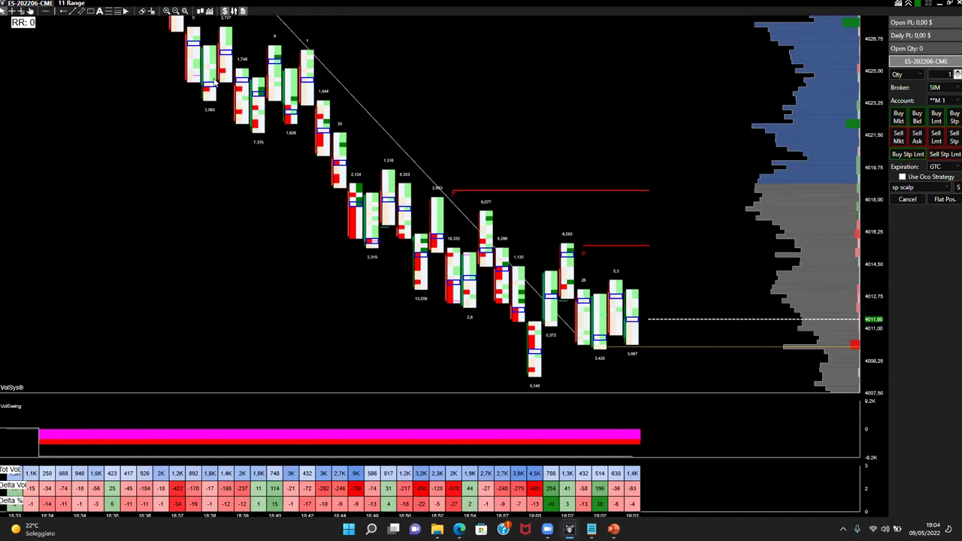
scroll(412, 282, down, 1)
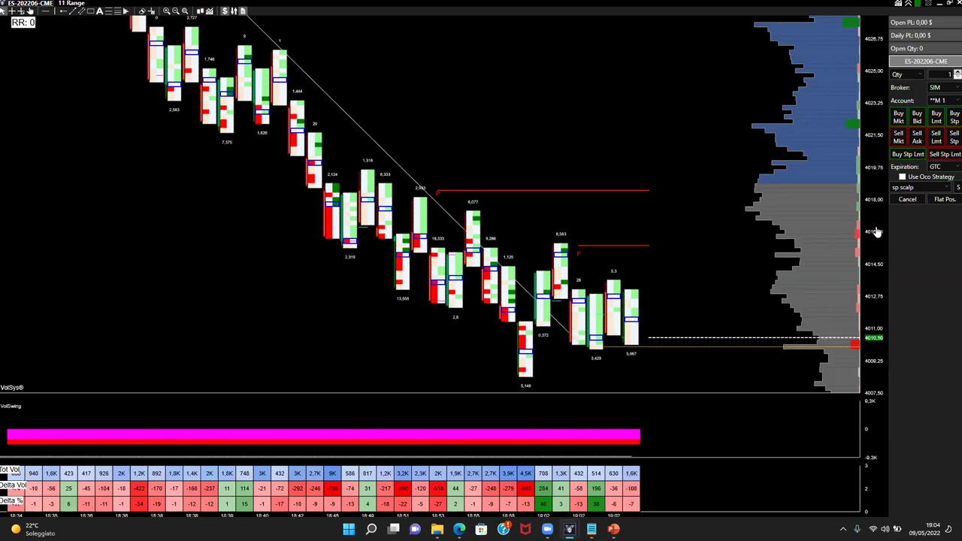
scroll(877, 256, down, 2)
drag(875, 259, 858, 219)
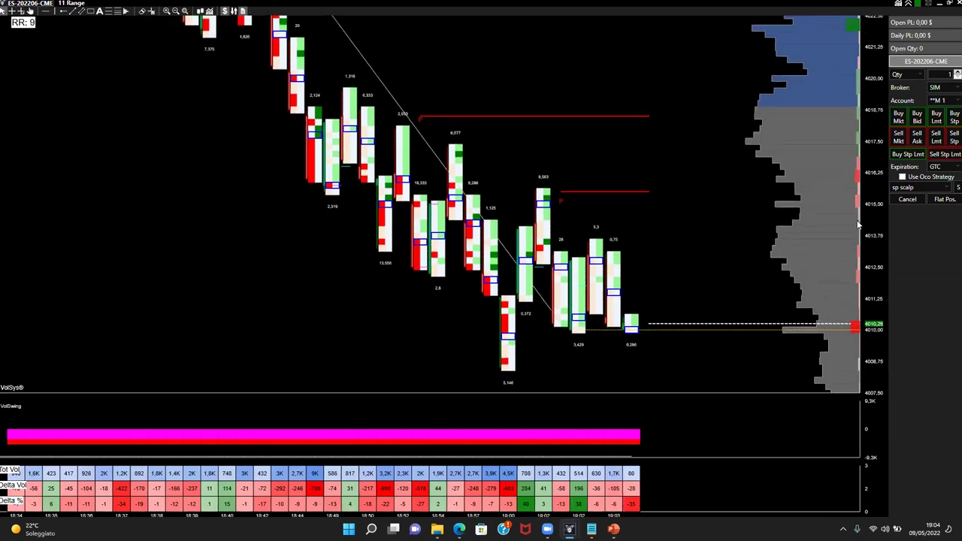
scroll(672, 257, up, 3)
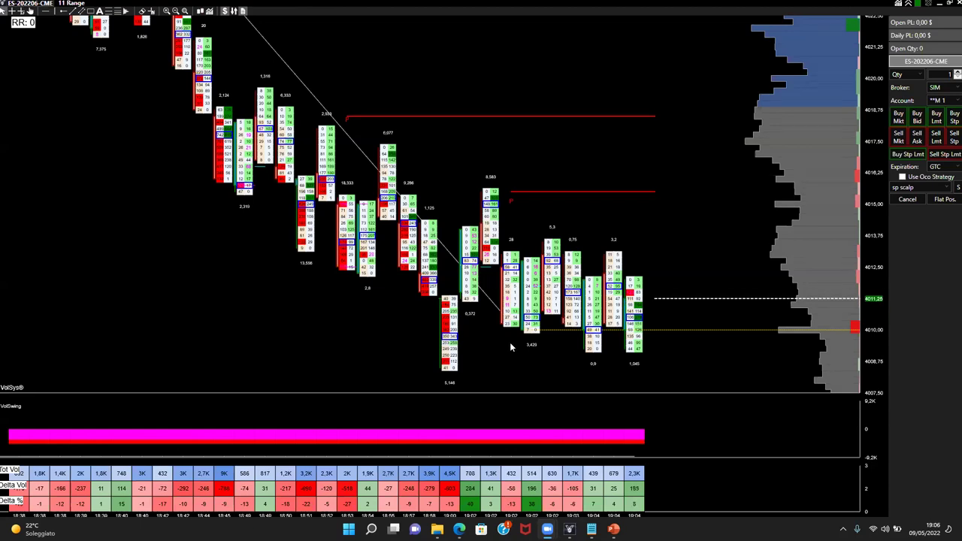
Step: View the Adv TS time and sales window at reduced size over the 11 Range chart and minimise it
mouse_move(570, 530)
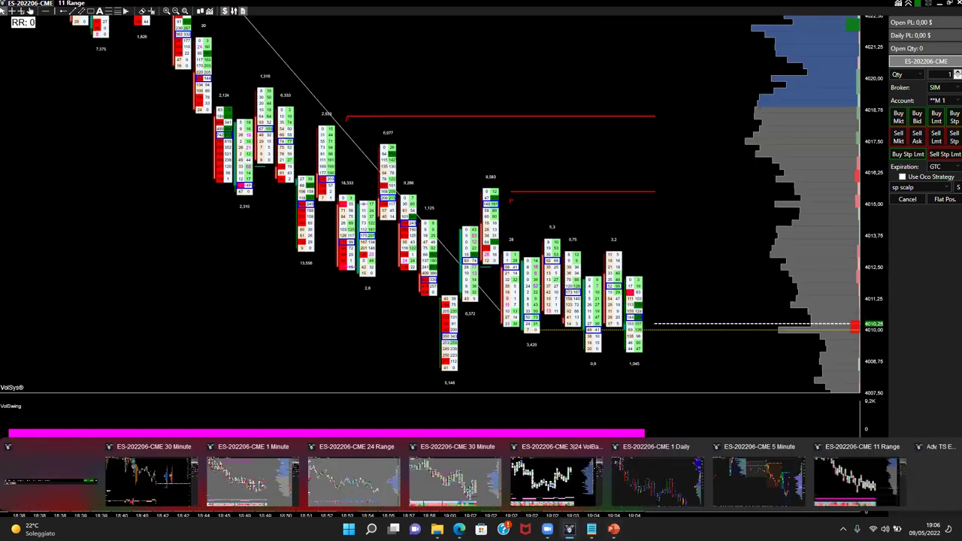
right_click(930, 467)
click(928, 445)
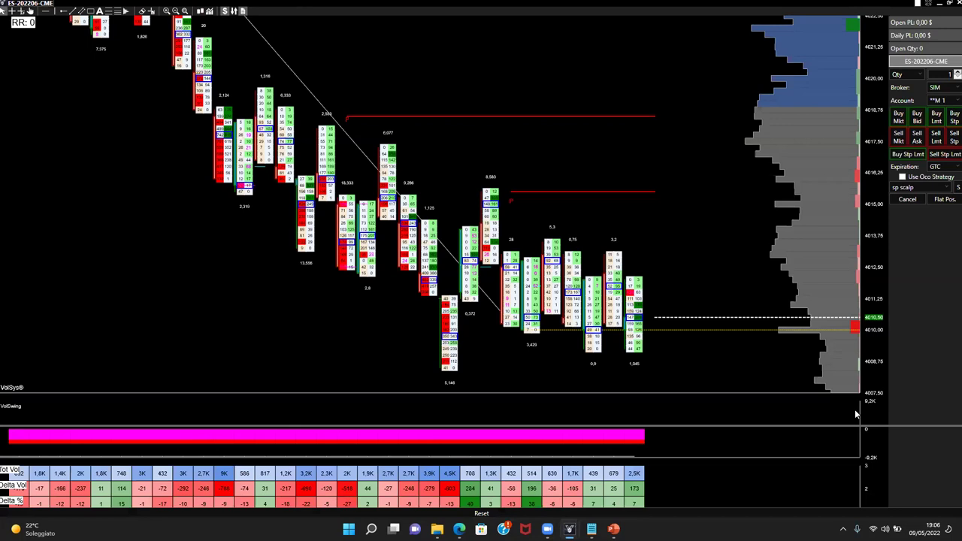
double_click(876, 4)
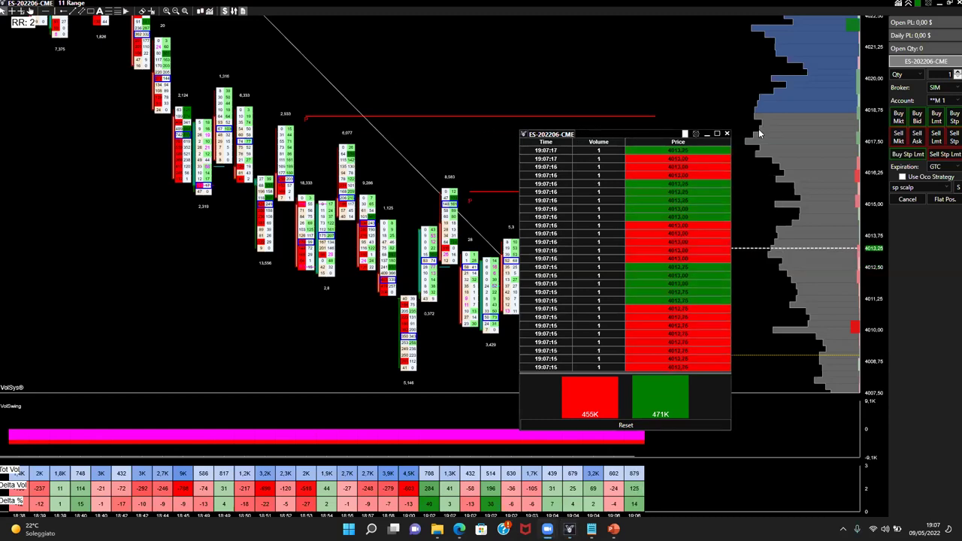
click(708, 136)
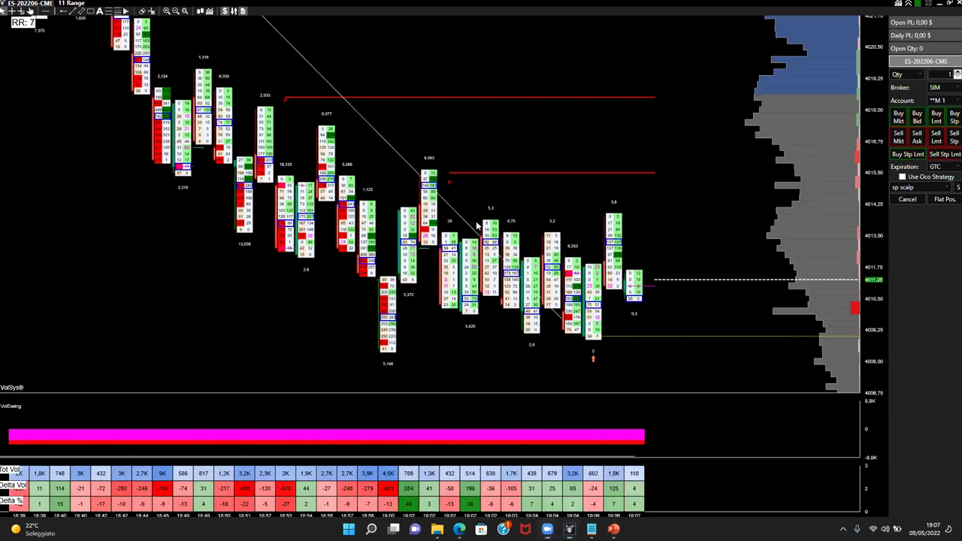
Step: Outline the footprint bar at the second red resistance line with a freehand mark and clear the mark
scroll(571, 218, up, 3)
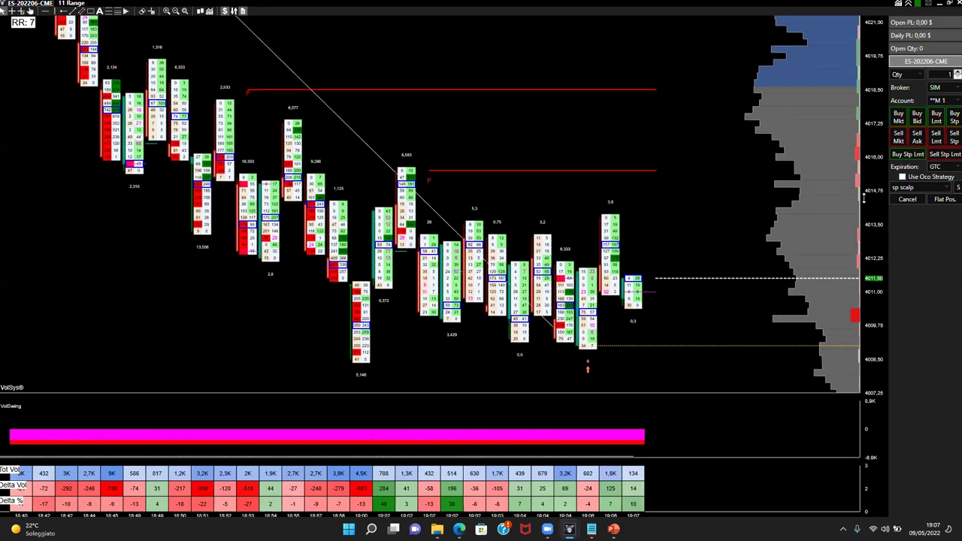
drag(864, 197, 525, 153)
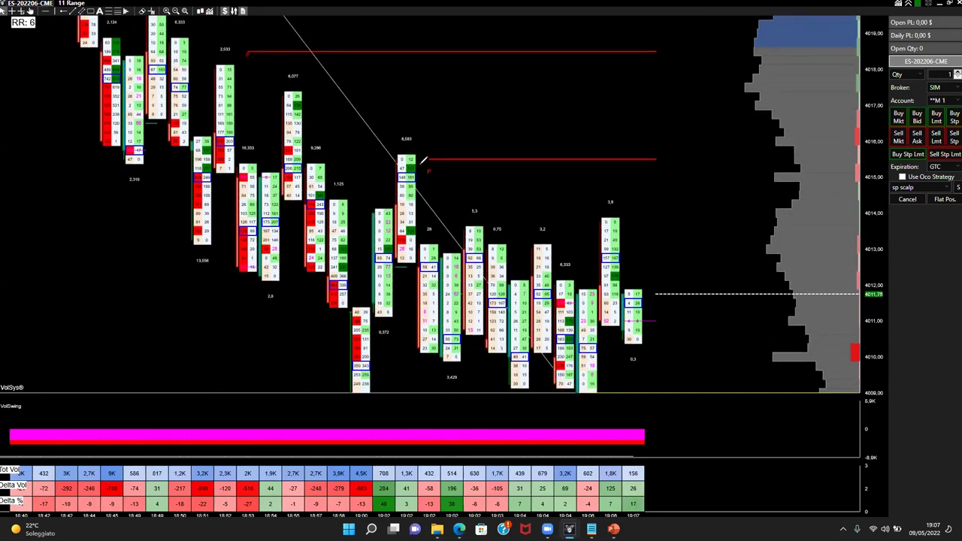
mouse_move(399, 142)
mouse_down()
mouse_move(401, 263)
mouse_move(418, 263)
mouse_move(430, 225)
mouse_move(423, 144)
mouse_move(413, 144)
mouse_up()
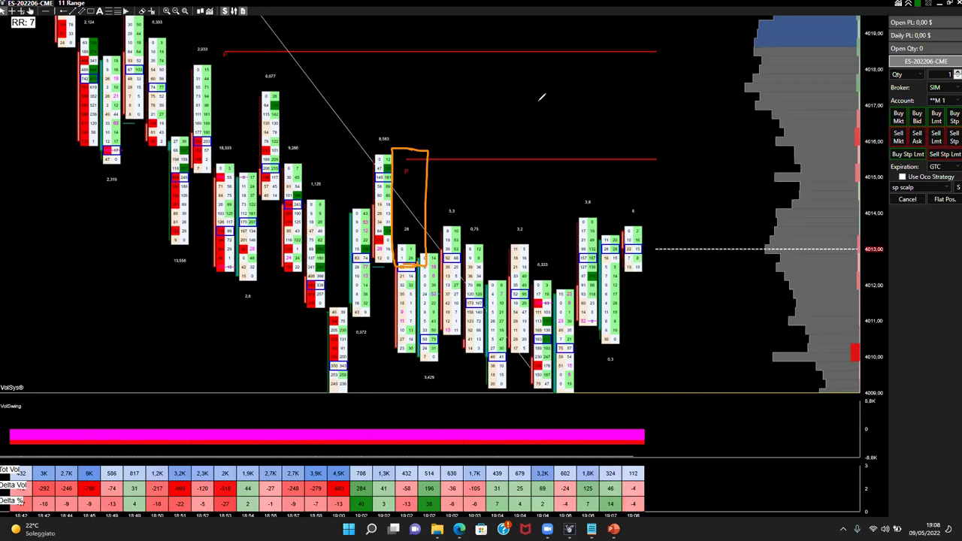
key(Delete)
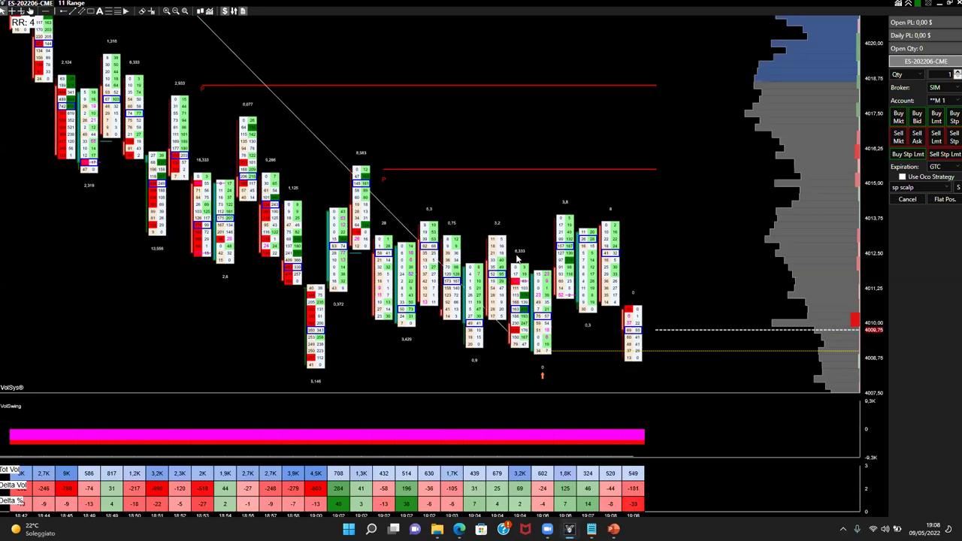
Step: Load the ES chart in the 5-minute timeframe by entering 5m
double_click(517, 258)
text(5m)
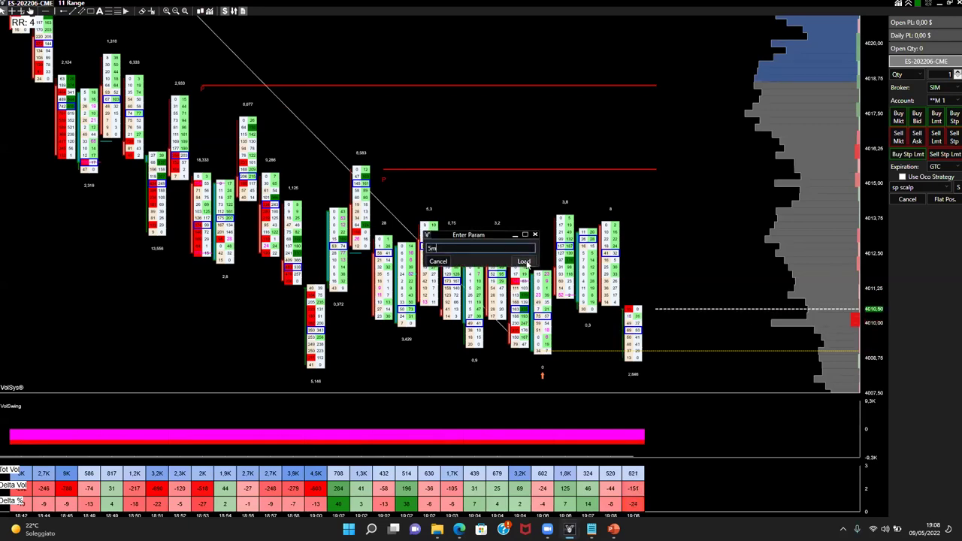
click(525, 261)
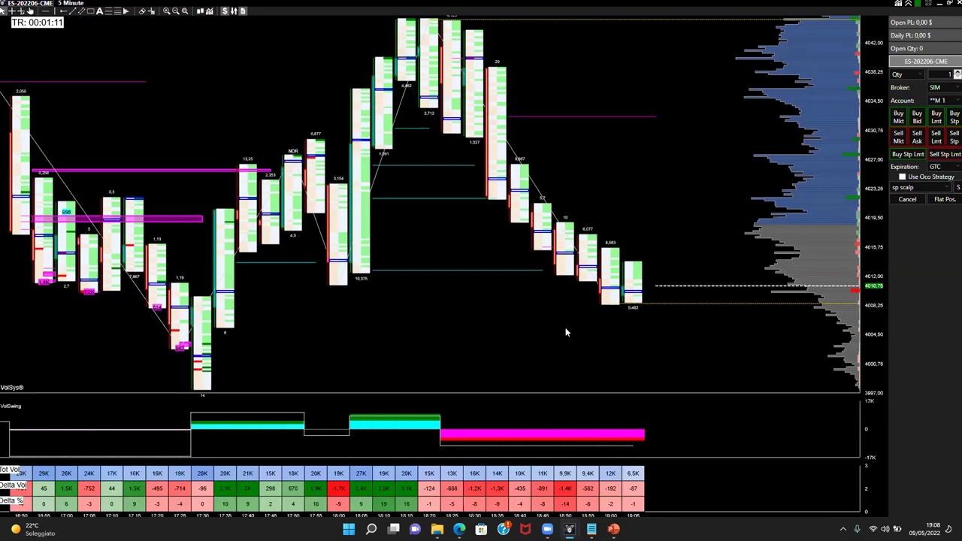
Step: Mark the ask column and the lowest bid volumes of the third-to-last 5-minute footprint bar freehand, and clear the marks
scroll(583, 332, up, 2)
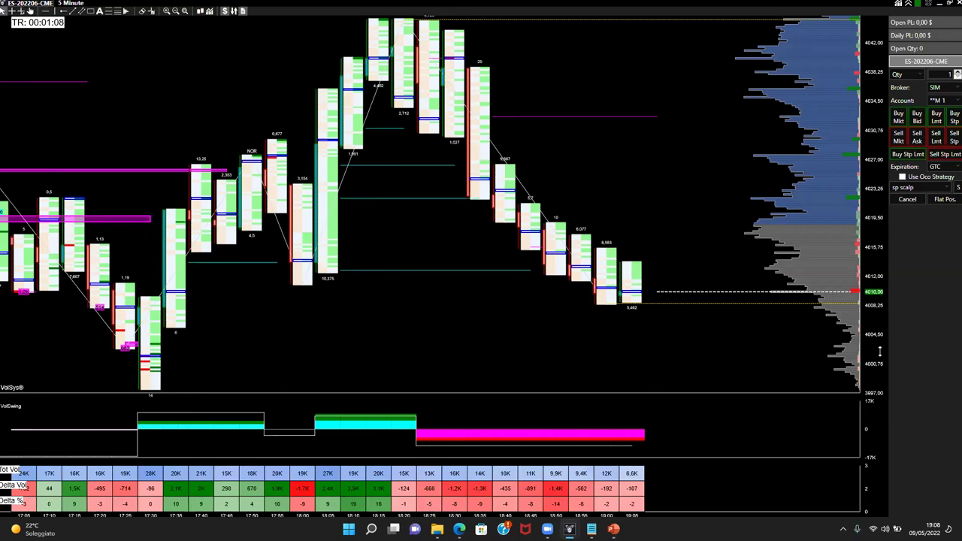
scroll(728, 267, up, 2)
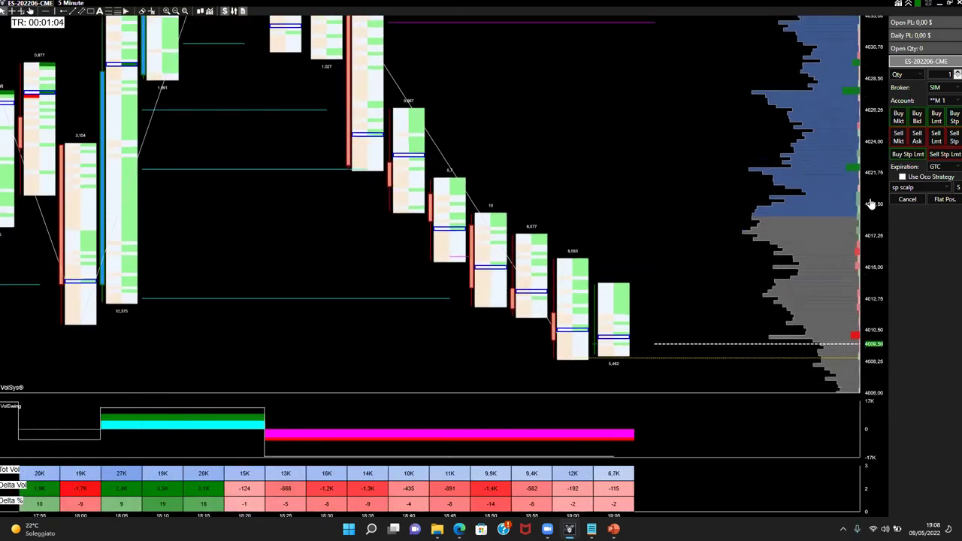
drag(867, 239, 867, 331)
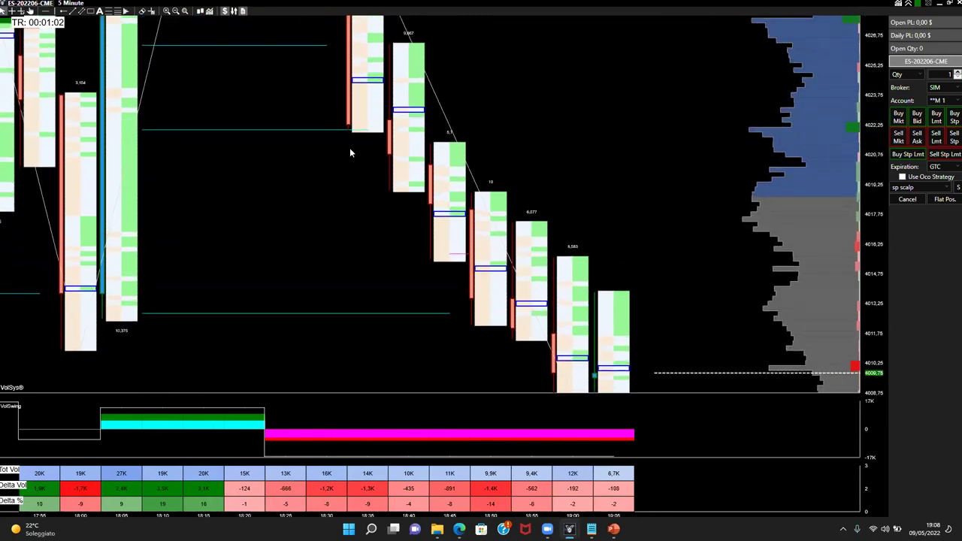
drag(867, 277, 875, 252)
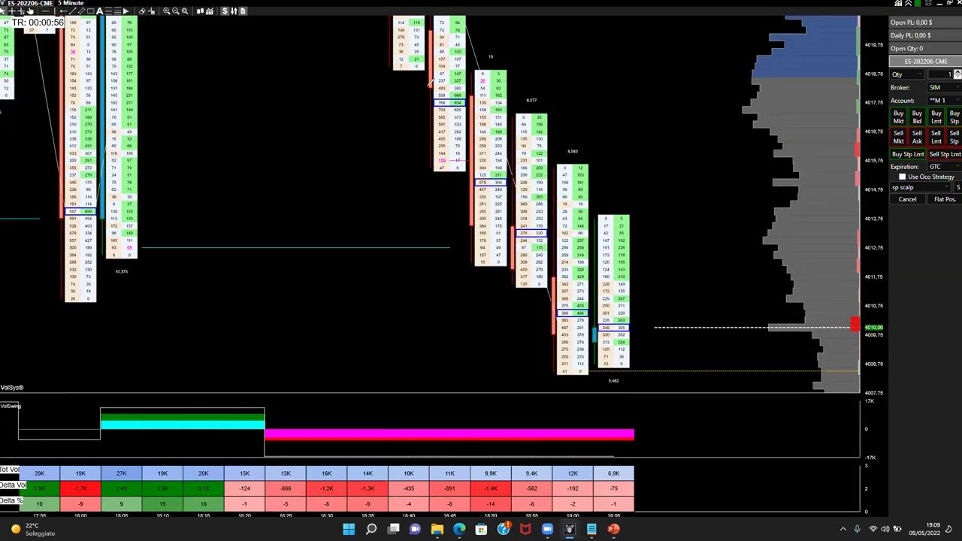
mouse_move(532, 257)
mouse_down()
mouse_move(518, 265)
mouse_move(530, 293)
mouse_move(539, 102)
mouse_move(549, 107)
mouse_up()
drag(555, 150, 552, 213)
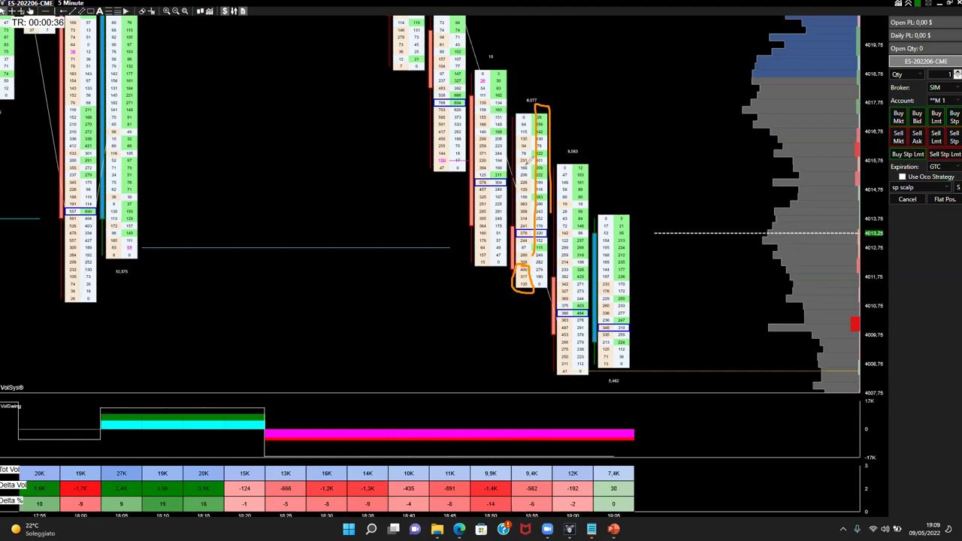
key(Escape)
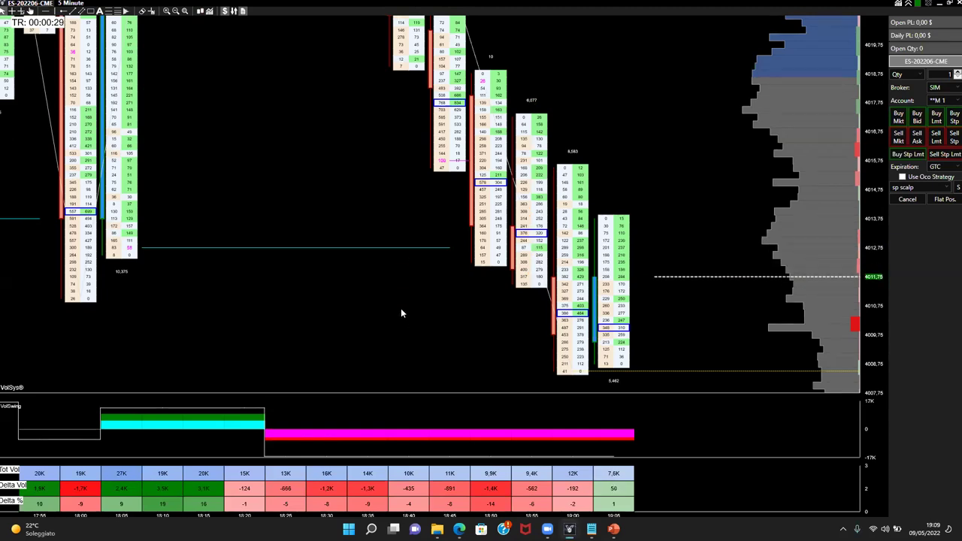
Step: Change the ES chart to the 1-minute timeframe by entering 1m
text(1m)
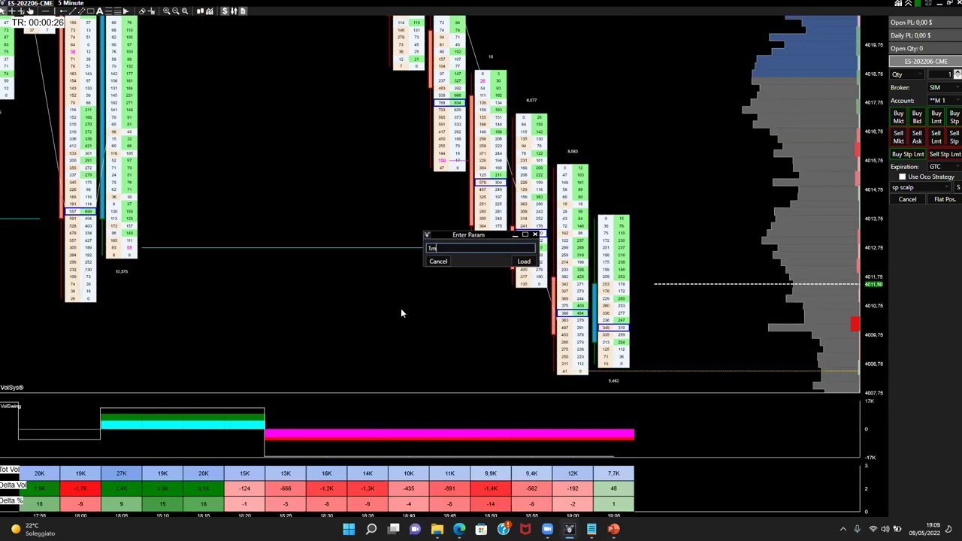
click(522, 262)
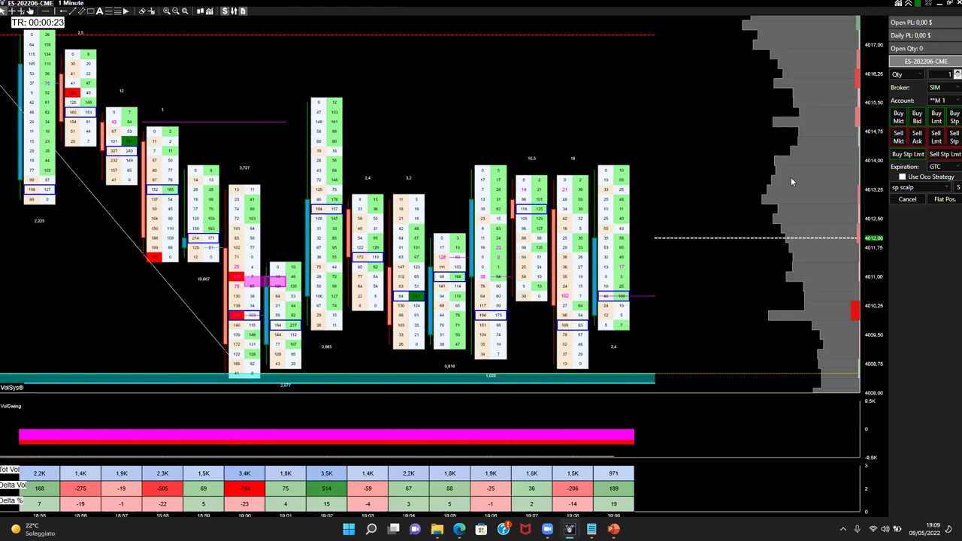
Step: Bracket the 19:00 bar's pink-highlighted volume area on the 1-minute chart freehand, extending its lower edge to the volume profile
drag(876, 140, 876, 313)
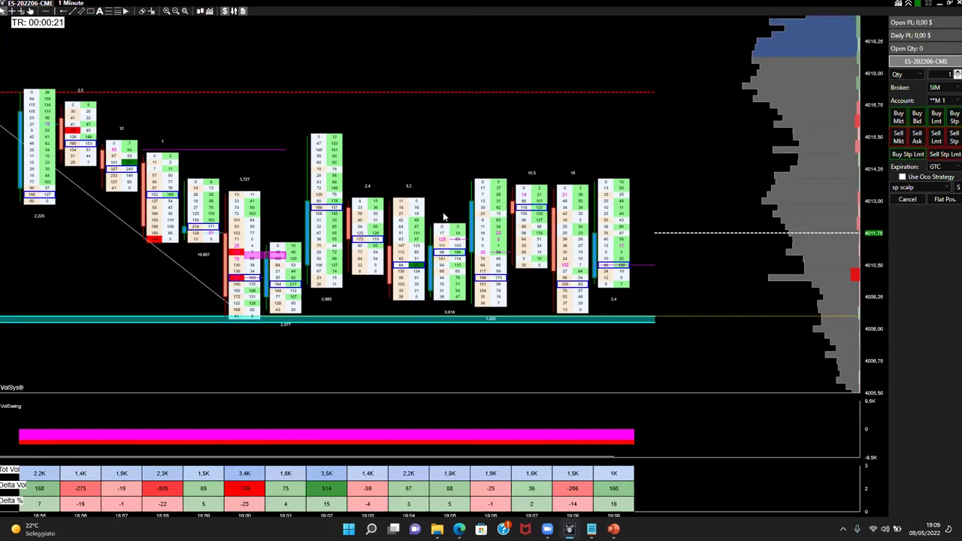
ctrl+scroll(446, 216, down, 3)
ctrl+scroll(446, 216, down, 3)
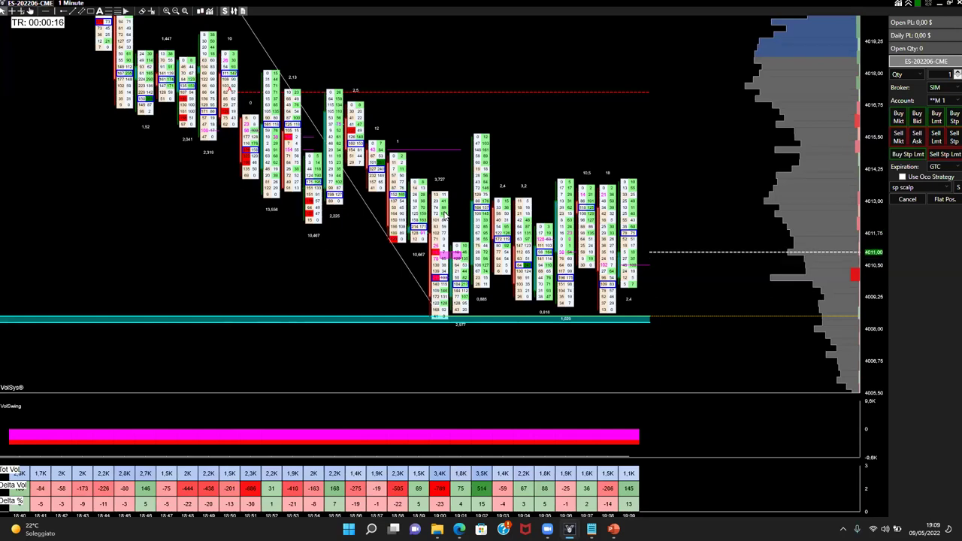
mouse_move(436, 244)
mouse_down()
mouse_move(412, 246)
mouse_move(402, 286)
mouse_move(848, 289)
mouse_up()
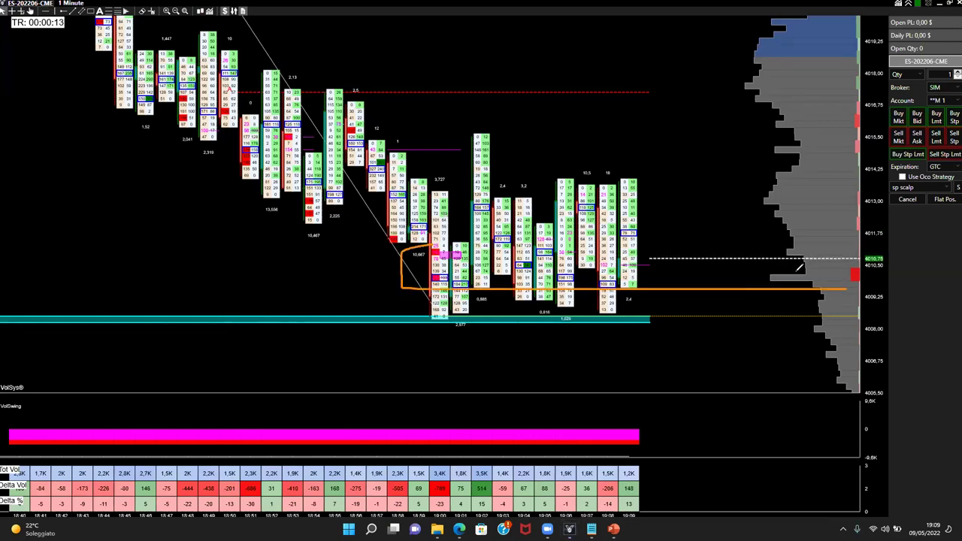
Step: Close the freehand bracket into a box around the pink-highlighted price zone, reaching the volume profile, and clear the marks
mouse_move(436, 245)
mouse_down()
mouse_move(796, 243)
mouse_move(789, 293)
mouse_up()
drag(696, 293, 720, 289)
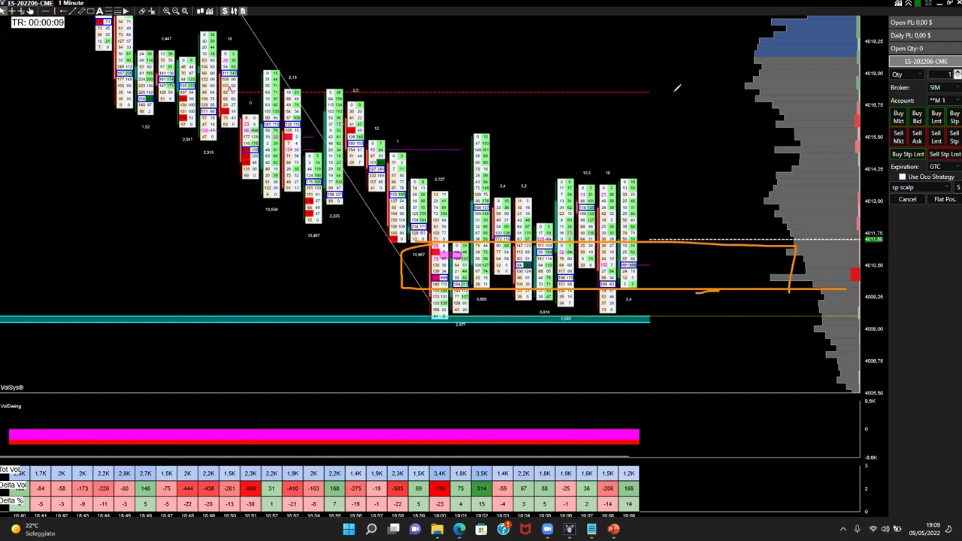
key(Escape)
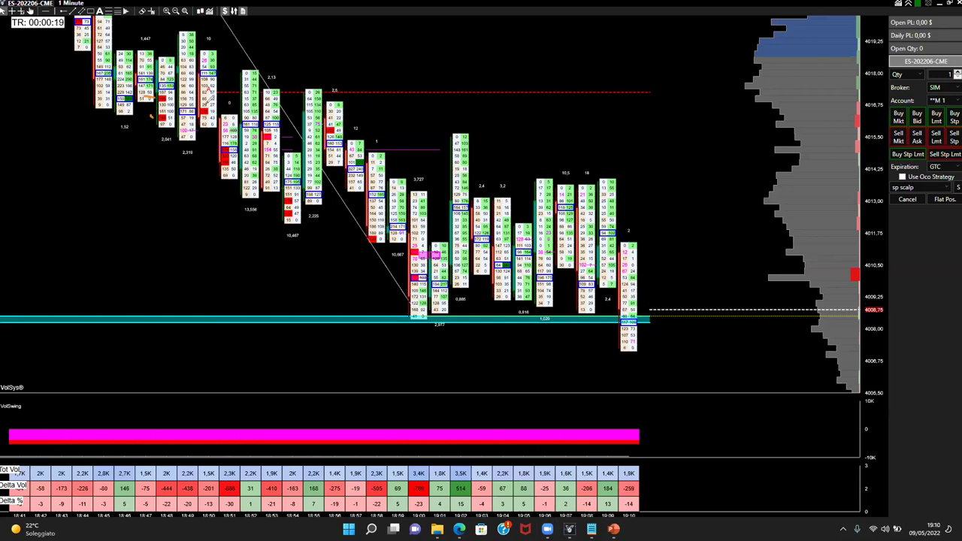
Step: Bracket the two lower red bid cells of the 18:54 bar freehand, and bring the 18:40 to 19:03 bars into view
drag(214, 150, 219, 149)
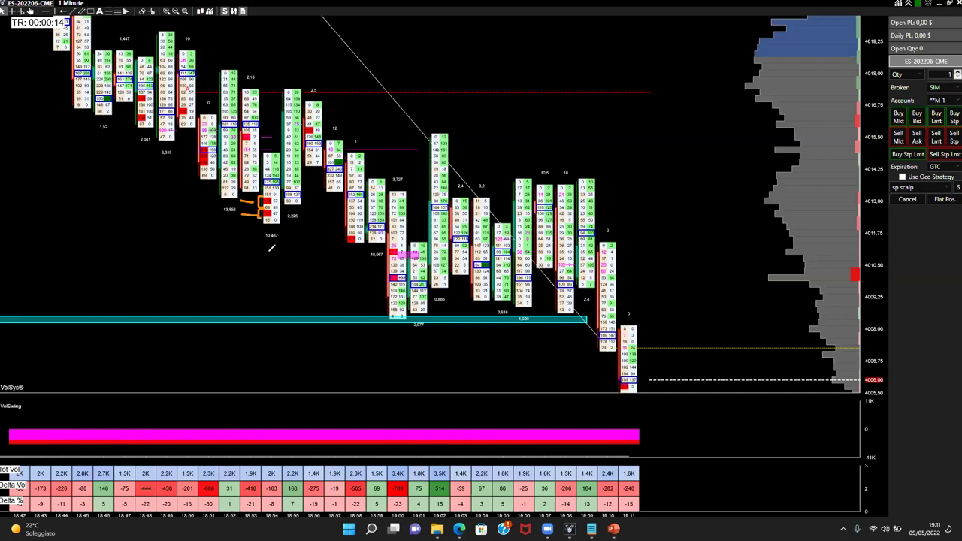
scroll(275, 264, up, 1)
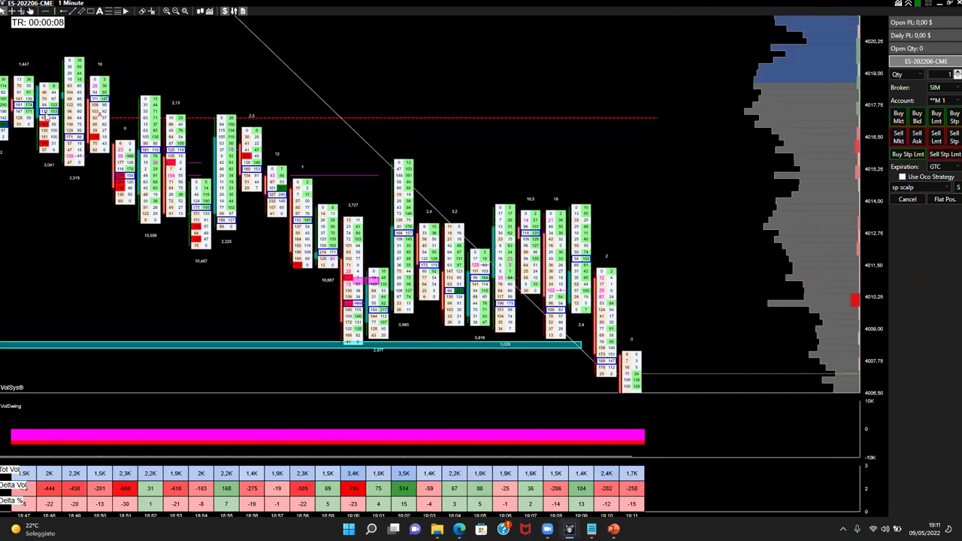
click(31, 10)
drag(101, 224, 349, 333)
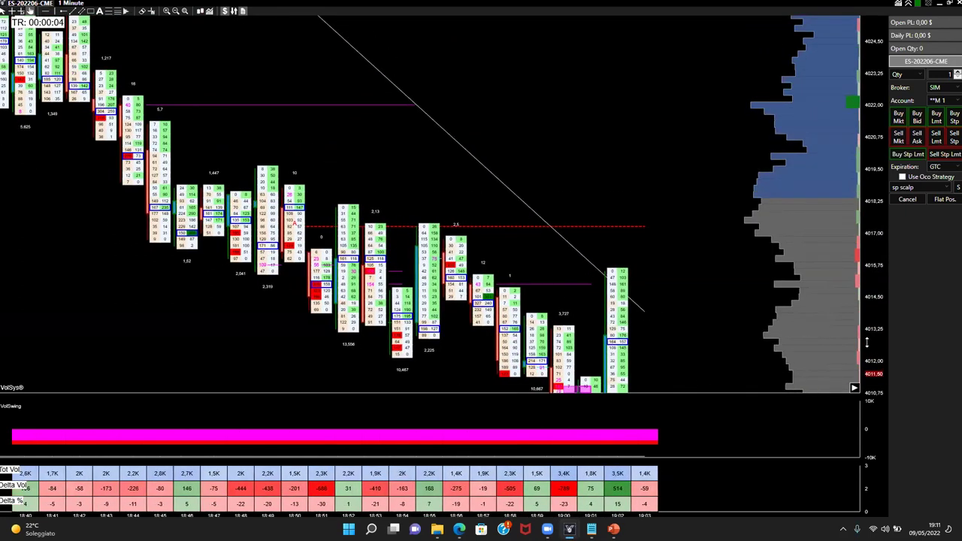
drag(871, 258, 871, 172)
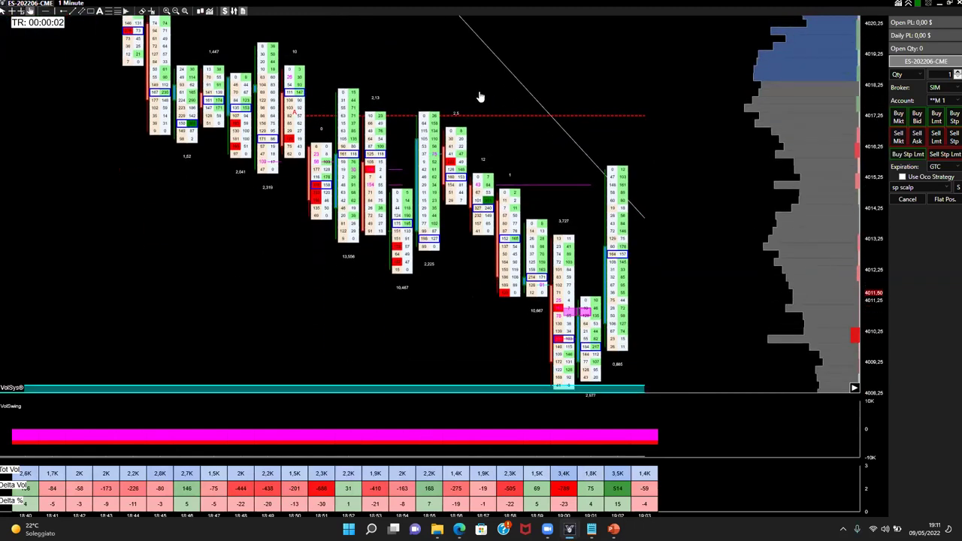
drag(403, 185, 410, 313)
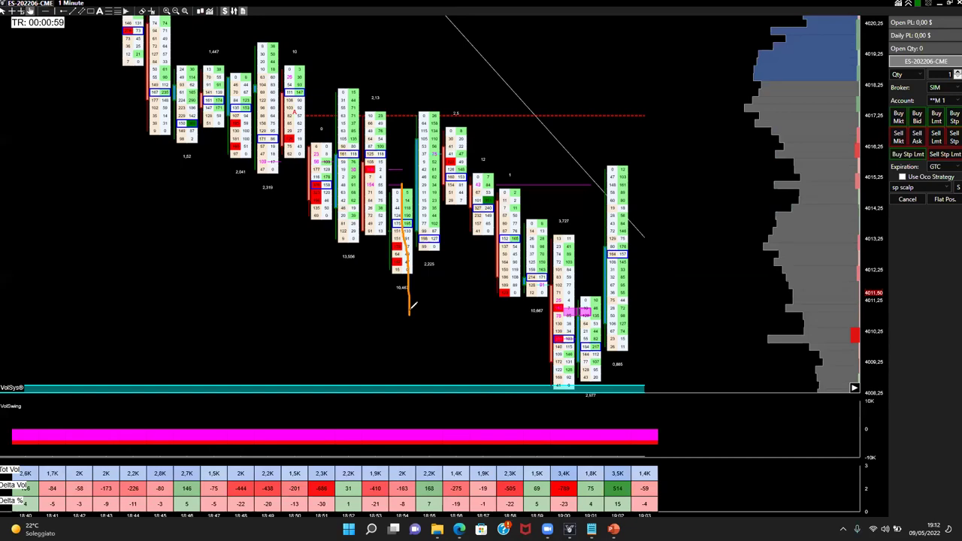
key(ctrl+z)
mouse_move(397, 307)
mouse_down()
mouse_move(419, 302)
mouse_move(429, 288)
mouse_up()
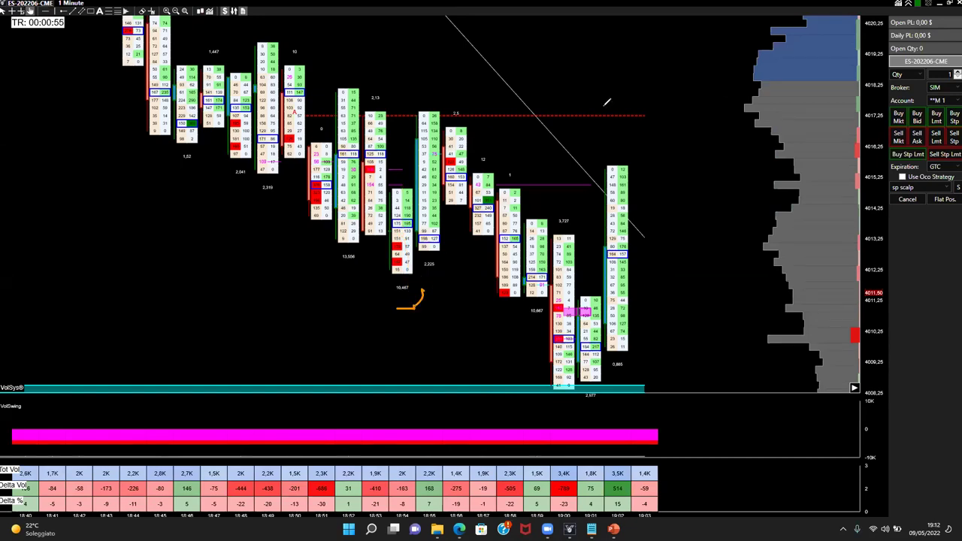
key(ctrl+z)
Step: Box the ask column of the 18:54 bar freehand, label it "AGGRESSIVE BUY", and clear the marks
mouse_move(406, 182)
mouse_down()
mouse_move(407, 256)
mouse_move(421, 277)
mouse_up()
mouse_move(399, 180)
mouse_down()
mouse_move(418, 179)
mouse_move(421, 199)
mouse_move(420, 278)
mouse_move(408, 280)
mouse_up()
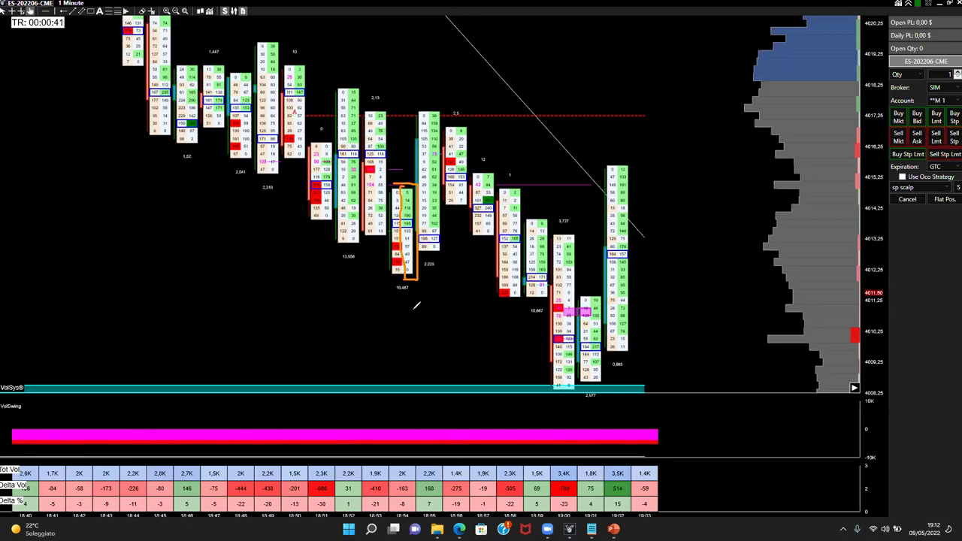
mouse_move(413, 292)
mouse_down()
mouse_move(413, 308)
mouse_move(442, 296)
mouse_move(437, 317)
mouse_move(433, 289)
mouse_up()
mouse_move(445, 285)
mouse_down()
mouse_move(437, 290)
mouse_move(466, 295)
mouse_move(478, 282)
mouse_move(480, 294)
mouse_move(509, 288)
mouse_up()
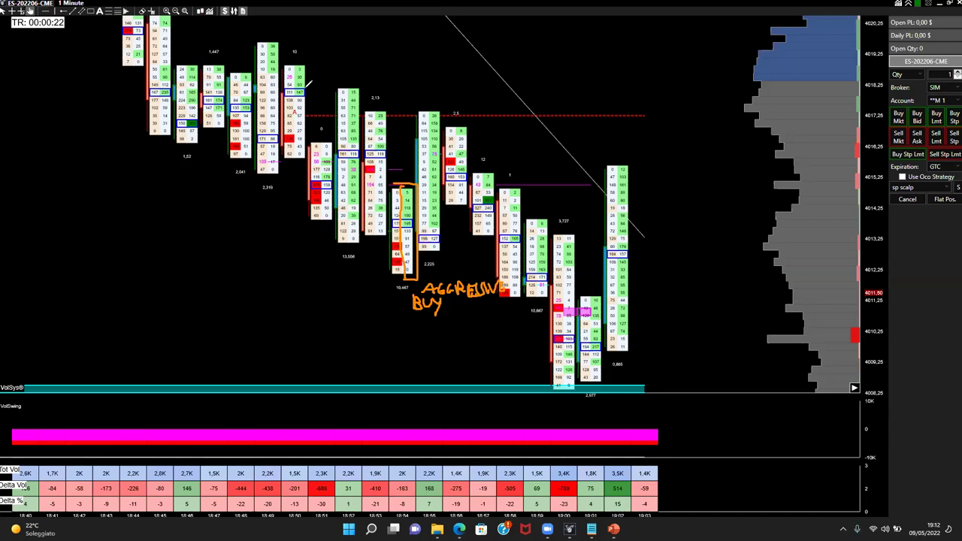
right_click(299, 243)
click(318, 258)
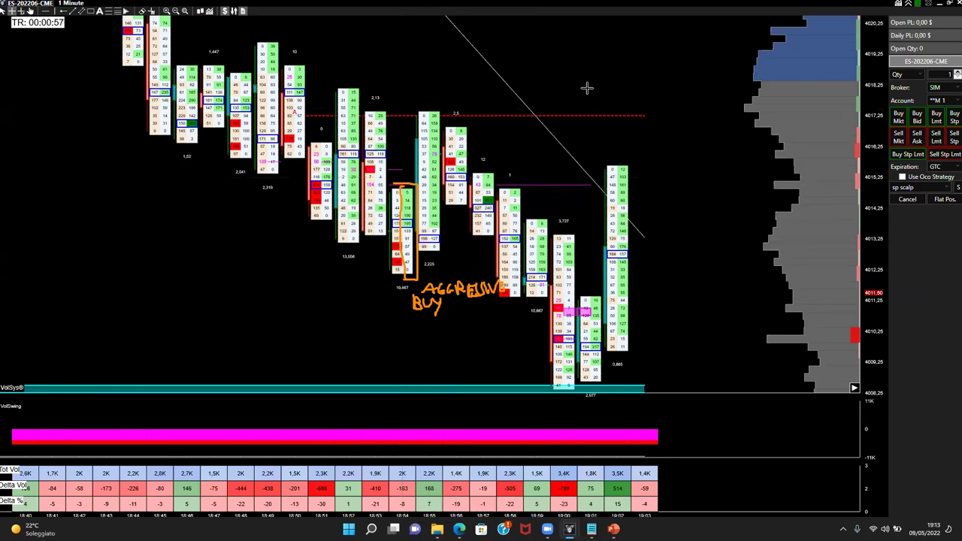
key(Escape)
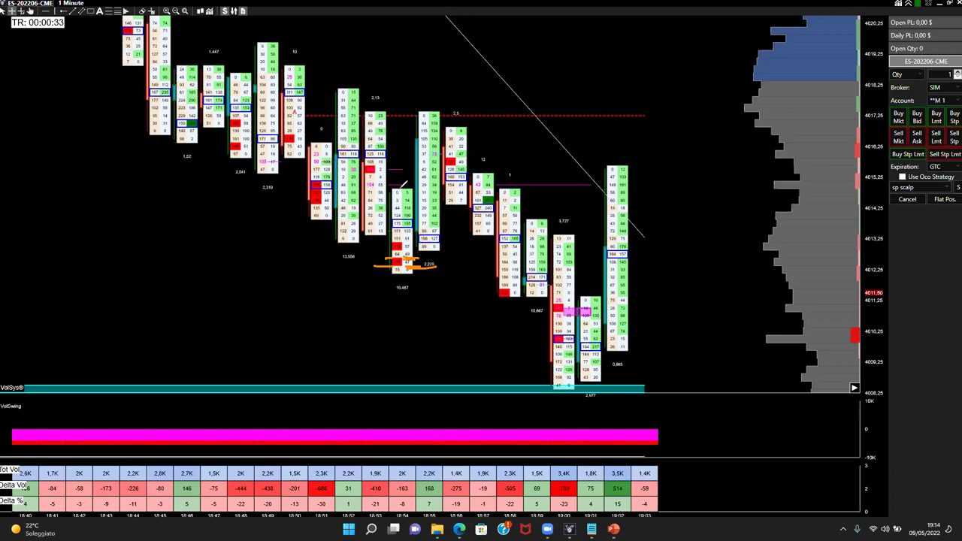
Step: Bracket the 18:54 bar's bid column and red cell, and mark the 18:57 bar's dark green ask cell with freehand lines to the volume profile
mouse_move(405, 180)
mouse_down()
mouse_move(394, 193)
mouse_move(399, 279)
mouse_up()
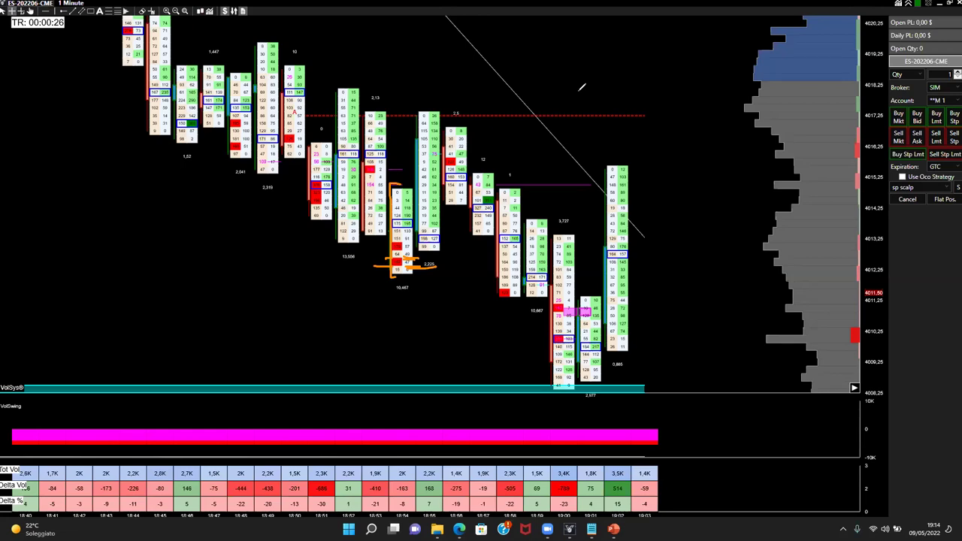
drag(380, 257, 406, 252)
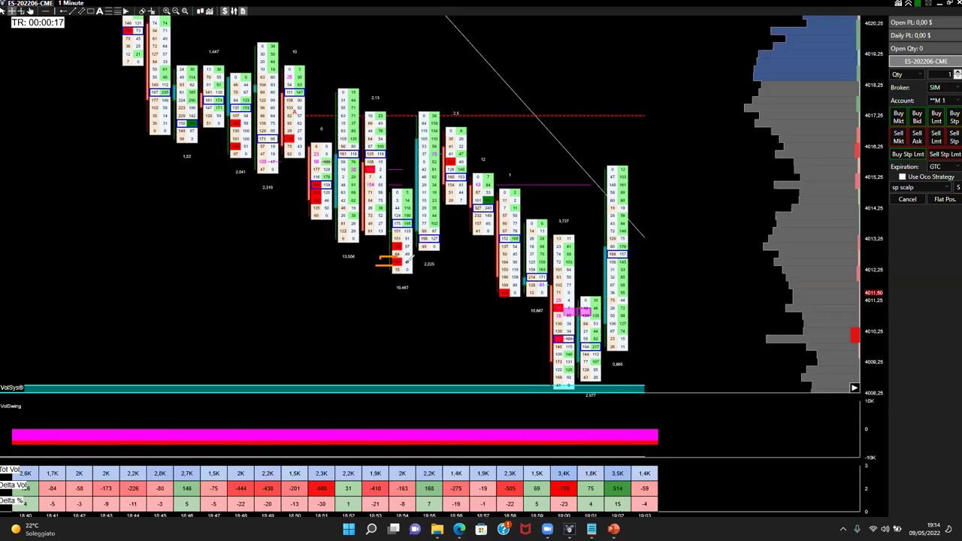
mouse_move(477, 191)
mouse_down()
mouse_move(472, 203)
mouse_move(508, 204)
mouse_move(467, 194)
mouse_move(556, 197)
mouse_up()
drag(497, 208, 537, 207)
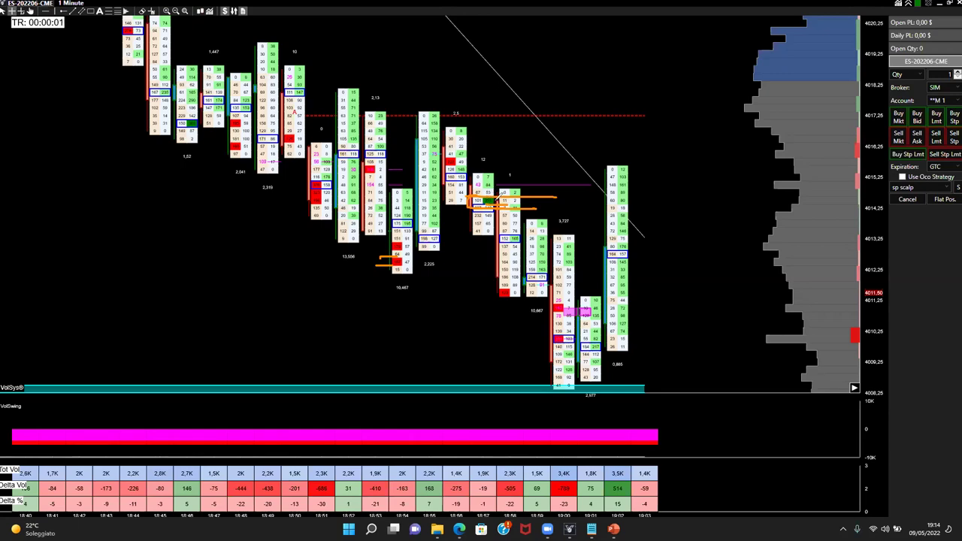
drag(512, 202, 880, 197)
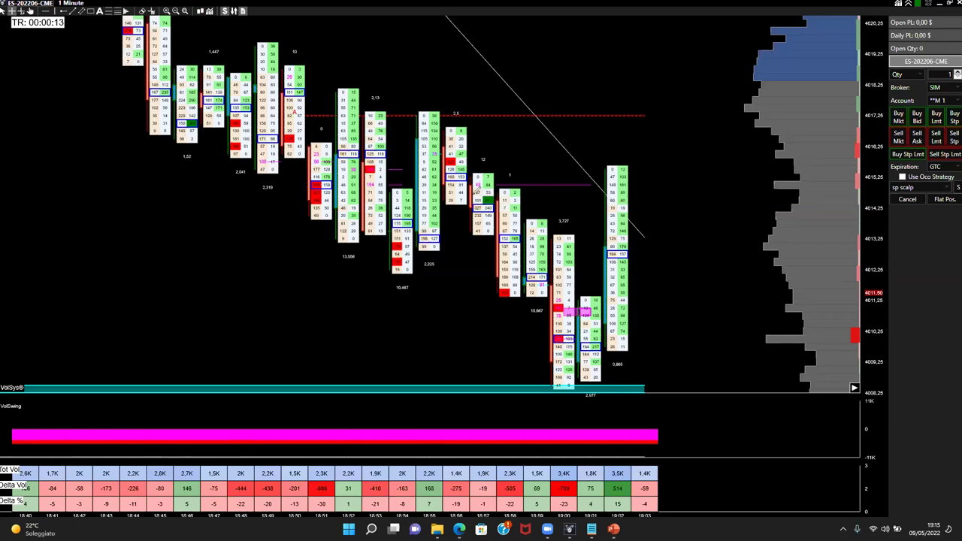
Step: Mark the level beside the 18:57 bar's dark green ask cell and the upper red bid cell of the 18:54 bar freehand
drag(507, 208, 541, 206)
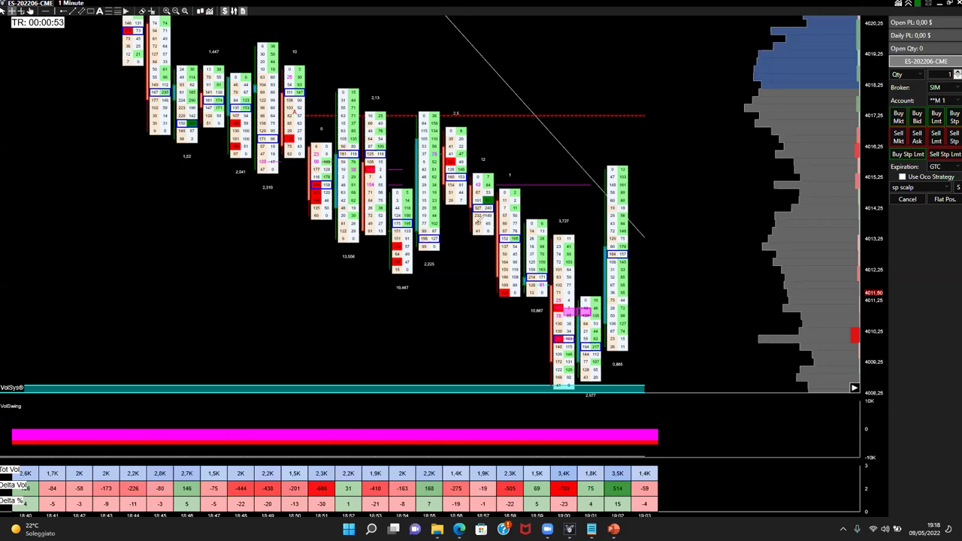
drag(382, 240, 396, 255)
mouse_move(412, 254)
mouse_down()
mouse_move(398, 237)
mouse_move(389, 248)
mouse_move(424, 247)
mouse_up()
Step: Sketch a circled trade with an arrow pointing to the word "ASK" in the empty chart area beside the earlier bars
scroll(150, 186, up, 2)
scroll(151, 187, up, 4)
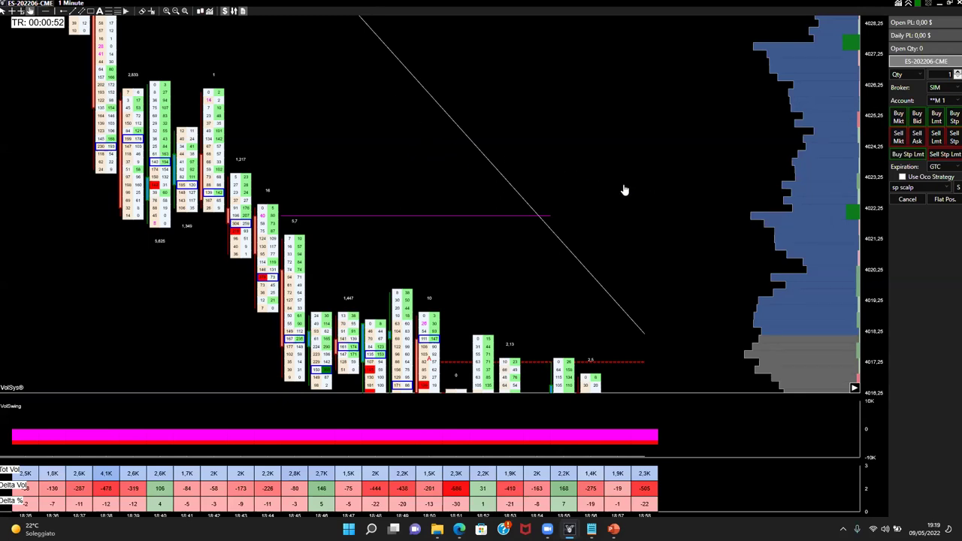
scroll(623, 191, right, 5)
scroll(719, 271, left, 8)
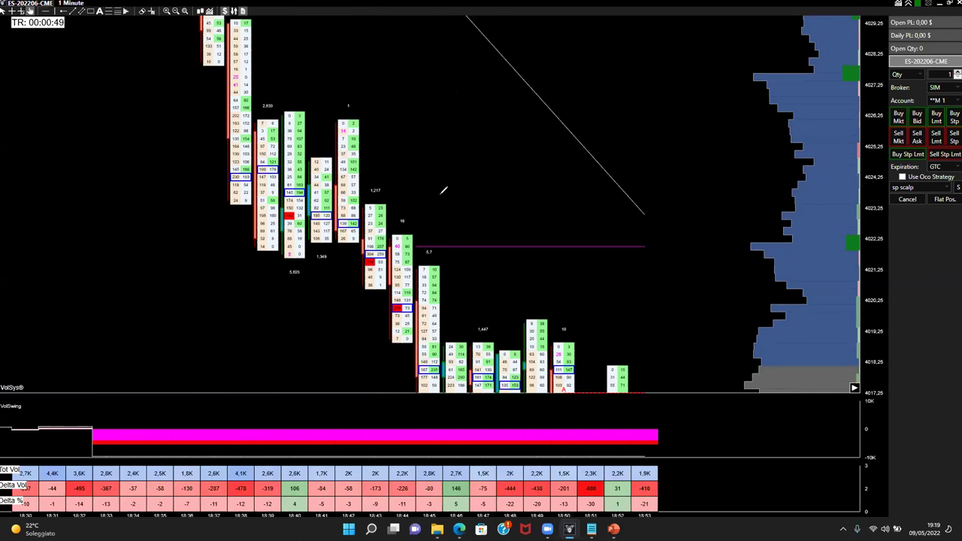
drag(462, 191, 496, 181)
mouse_move(475, 191)
mouse_down()
mouse_move(460, 197)
mouse_move(473, 185)
mouse_move(524, 183)
mouse_move(530, 170)
mouse_move(534, 183)
mouse_move(540, 170)
mouse_move(533, 185)
mouse_move(543, 171)
mouse_move(548, 181)
mouse_up()
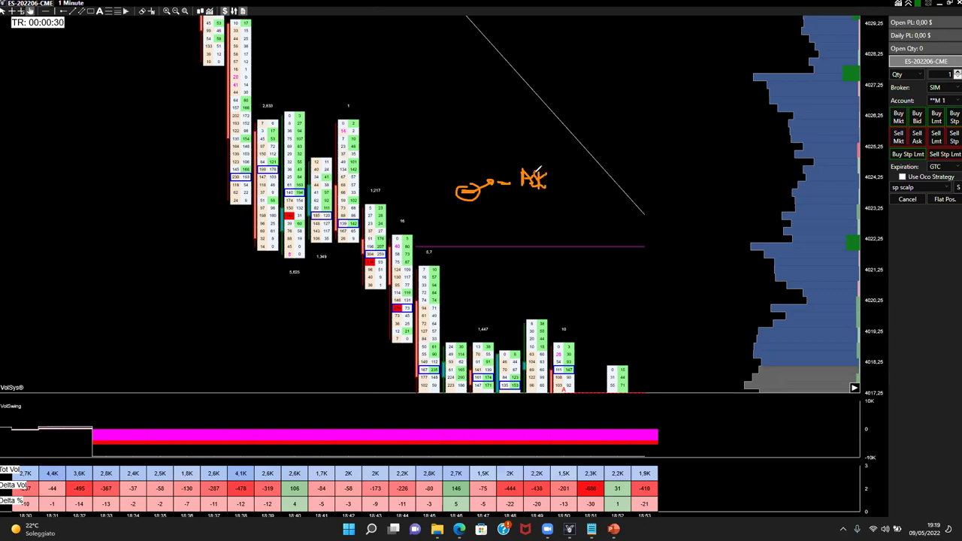
Step: Sketch a second circled trade labelled with a boxed "BID", link it to the ask circle, and erase the sketch
mouse_move(439, 202)
mouse_down()
mouse_move(449, 200)
mouse_move(441, 195)
mouse_move(437, 207)
mouse_move(420, 178)
mouse_move(444, 181)
mouse_move(430, 172)
mouse_move(449, 185)
mouse_up()
drag(418, 214, 434, 208)
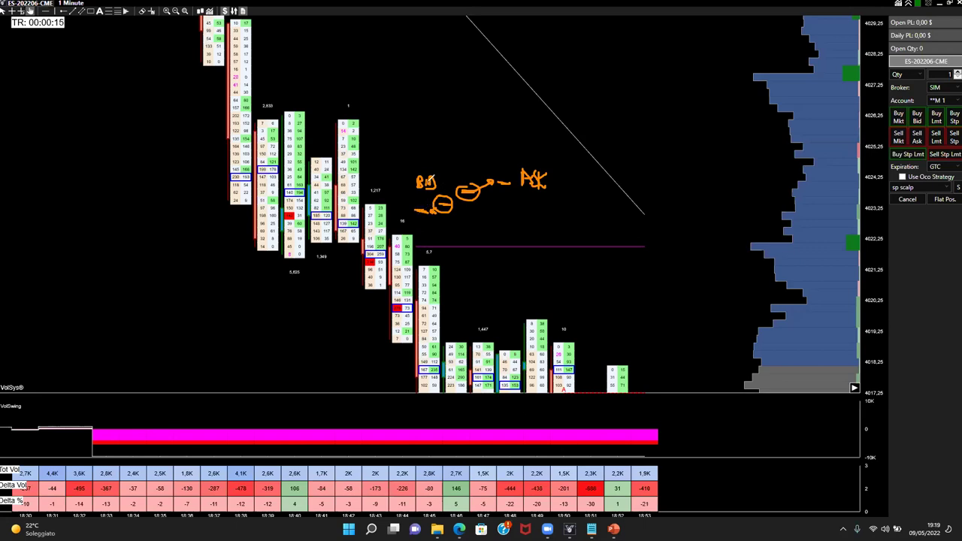
mouse_move(416, 186)
mouse_down()
mouse_move(442, 191)
mouse_move(444, 172)
mouse_move(419, 174)
mouse_move(416, 191)
mouse_up()
mouse_move(484, 182)
mouse_down()
mouse_move(479, 209)
mouse_move(442, 194)
mouse_move(443, 183)
mouse_move(468, 185)
mouse_up()
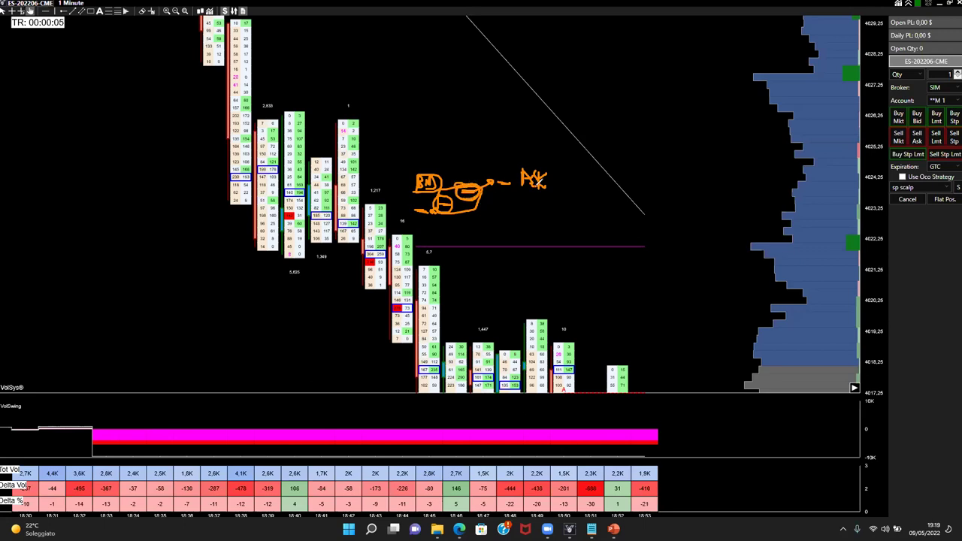
mouse_move(450, 183)
mouse_down()
mouse_move(424, 170)
mouse_move(415, 185)
mouse_move(456, 193)
mouse_move(455, 212)
mouse_move(436, 211)
mouse_move(449, 193)
mouse_up()
key(e)
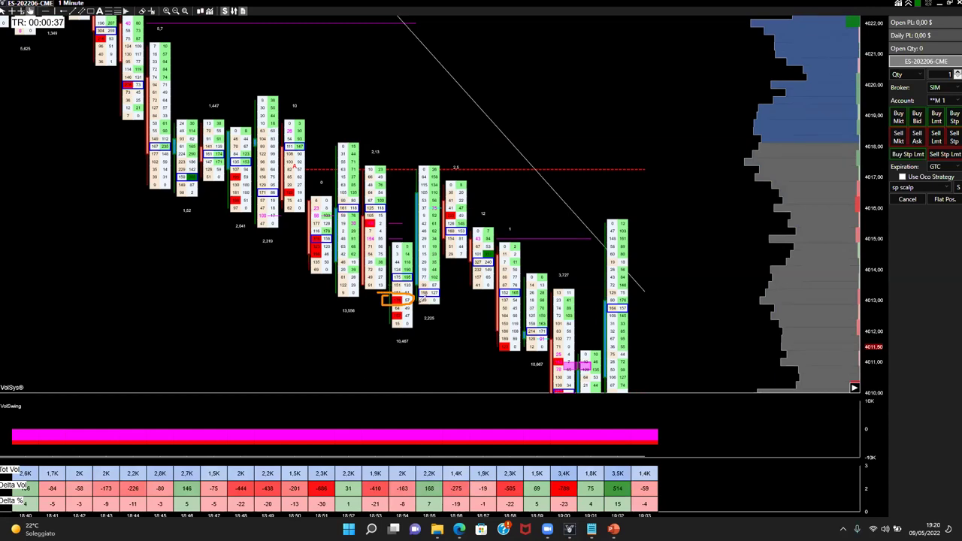
Step: Extend a freehand line from the 18:54 bar's boxed upper red bid cell to the volume profile, and delete the marks
drag(406, 300, 859, 299)
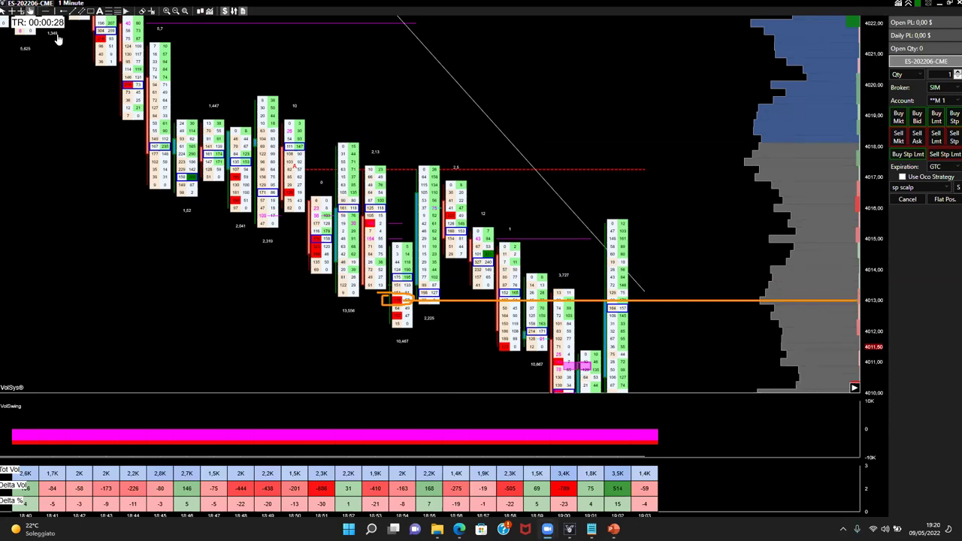
click(11, 10)
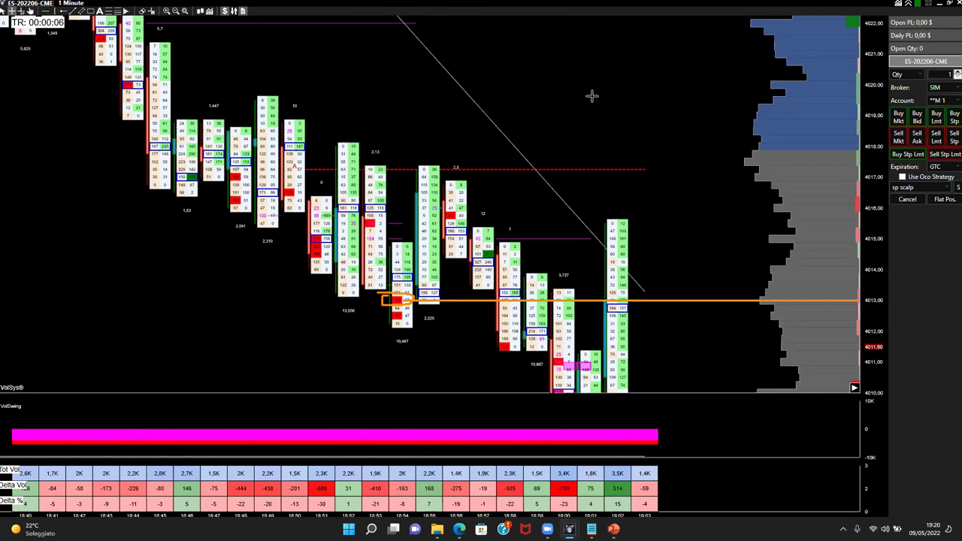
click(396, 301)
key(Delete)
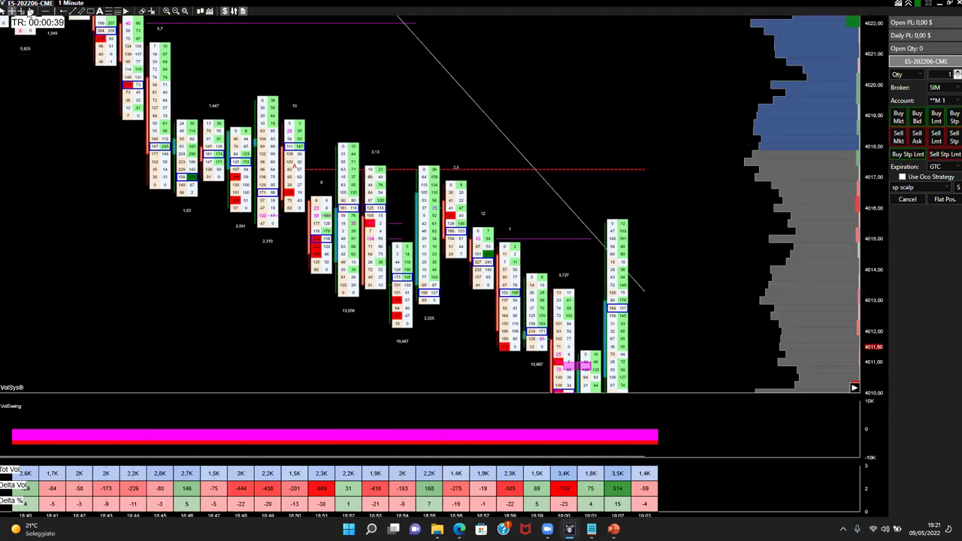
Step: Bracket the top cells of the 18:44 bar with two horizontal freehand lines, and delete the marks
drag(90, 133, 147, 222)
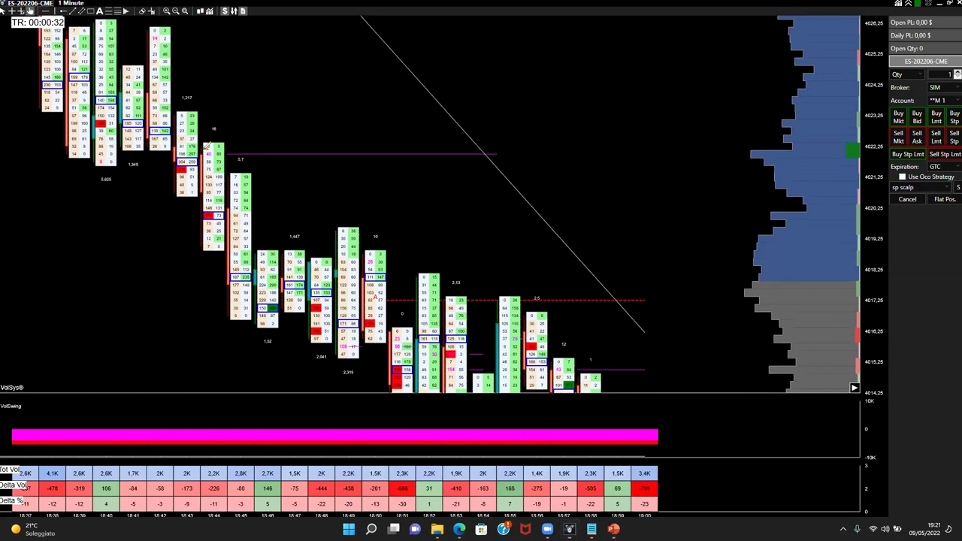
drag(202, 159, 279, 159)
drag(278, 159, 333, 157)
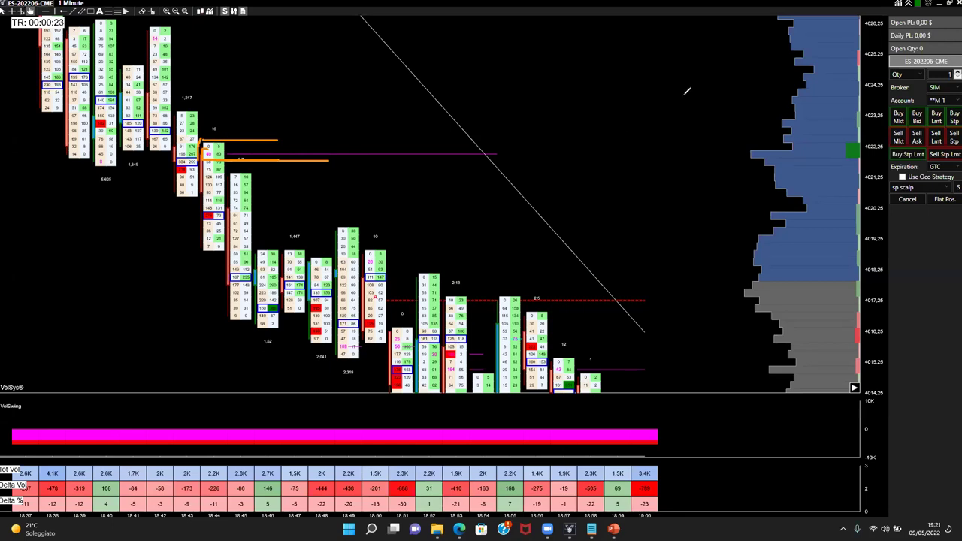
click(214, 153)
key(Delete)
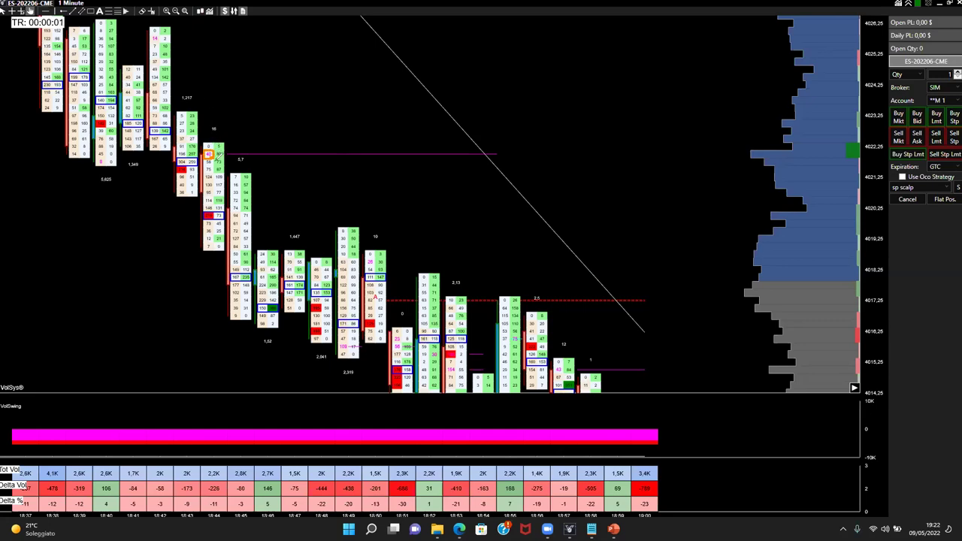
Step: Write "IMBALANCE" beside the 18:44 bar, loop the bar's top cells, and remove only the marks around those cells
mouse_move(266, 139)
mouse_down()
mouse_move(268, 148)
mouse_move(340, 139)
mouse_up()
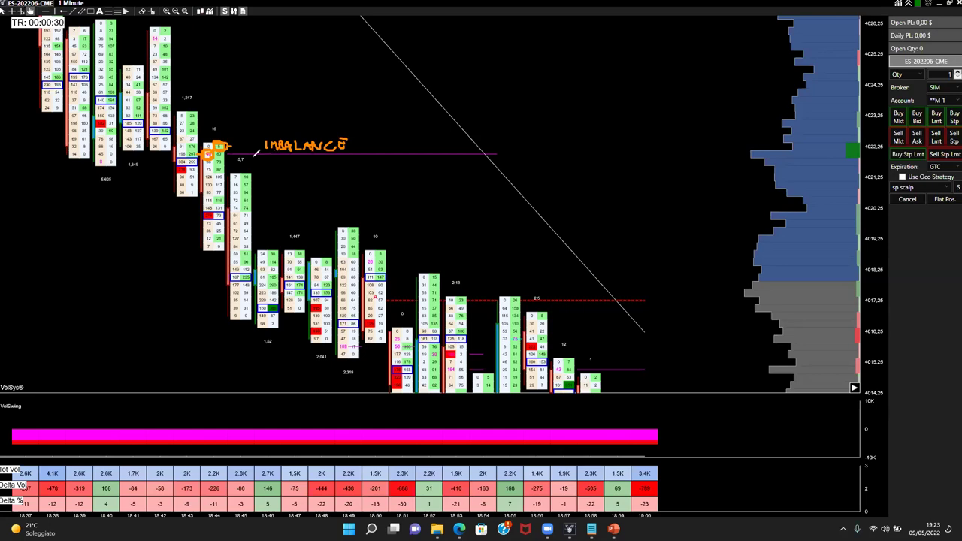
mouse_move(204, 139)
mouse_down()
mouse_move(206, 166)
mouse_move(241, 143)
mouse_move(204, 136)
mouse_up()
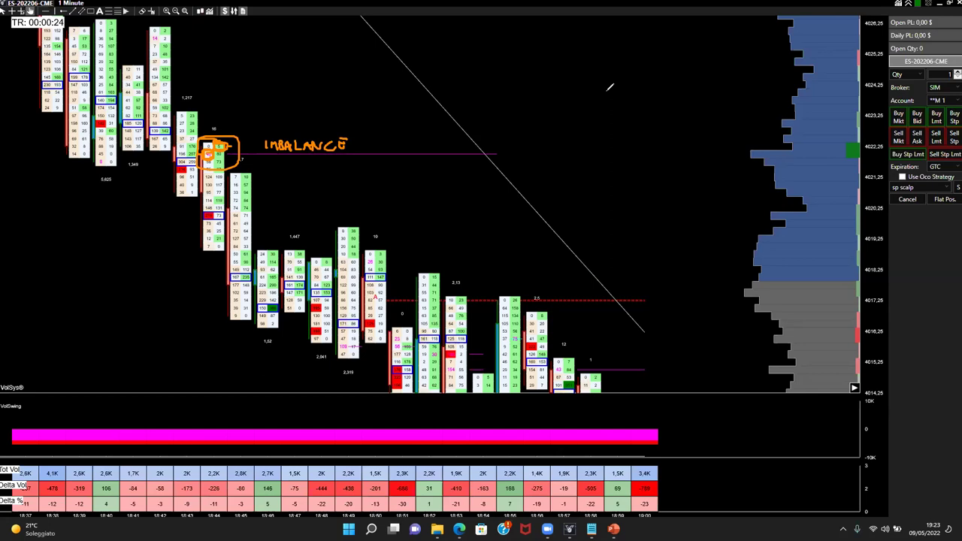
key(ctrl+z)
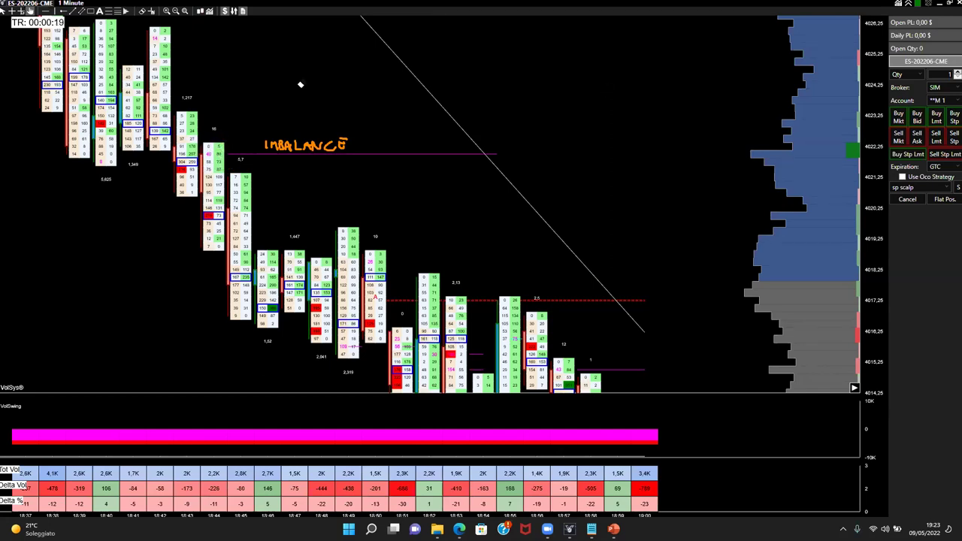
Step: Box the "IMBALANCE" label, mark the 18:44 bar's diagonal bid and ask cells, and write "300%" and "800%" beside the label
mouse_move(224, 146)
mouse_down()
mouse_move(235, 154)
mouse_move(223, 158)
mouse_move(217, 154)
mouse_move(334, 154)
mouse_move(368, 129)
mouse_move(260, 129)
mouse_move(266, 155)
mouse_up()
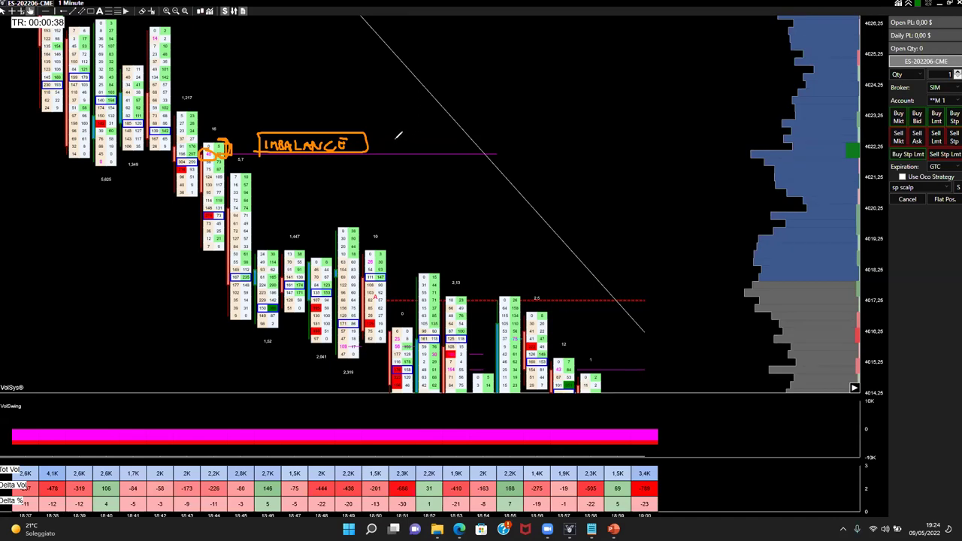
mouse_move(394, 138)
mouse_down()
mouse_move(397, 150)
mouse_move(420, 139)
mouse_move(436, 155)
mouse_move(434, 140)
mouse_move(444, 155)
mouse_up()
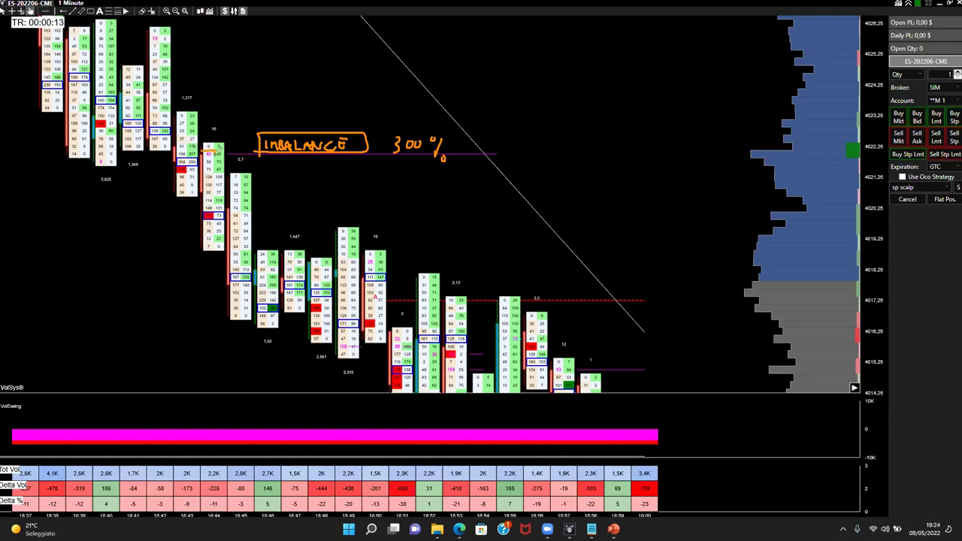
mouse_move(218, 155)
mouse_down()
mouse_move(201, 149)
mouse_move(217, 138)
mouse_move(218, 149)
mouse_move(230, 134)
mouse_move(218, 140)
mouse_up()
mouse_move(405, 166)
mouse_down()
mouse_move(413, 176)
mouse_move(433, 165)
mouse_move(439, 179)
mouse_up()
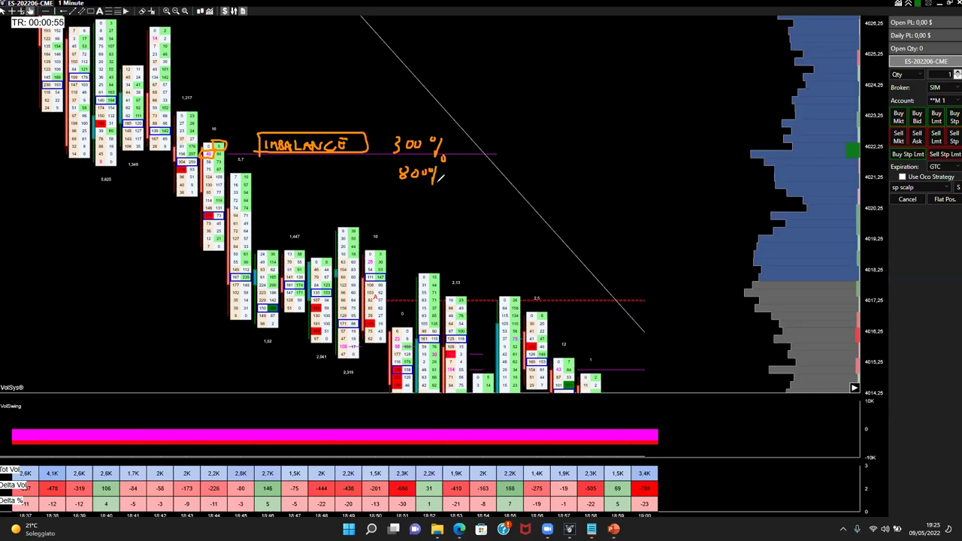
Step: Draw freehand horizontal lines above and below "300%", and underline the boxed "IMBALANCE" label
drag(382, 122, 487, 122)
drag(400, 161, 523, 159)
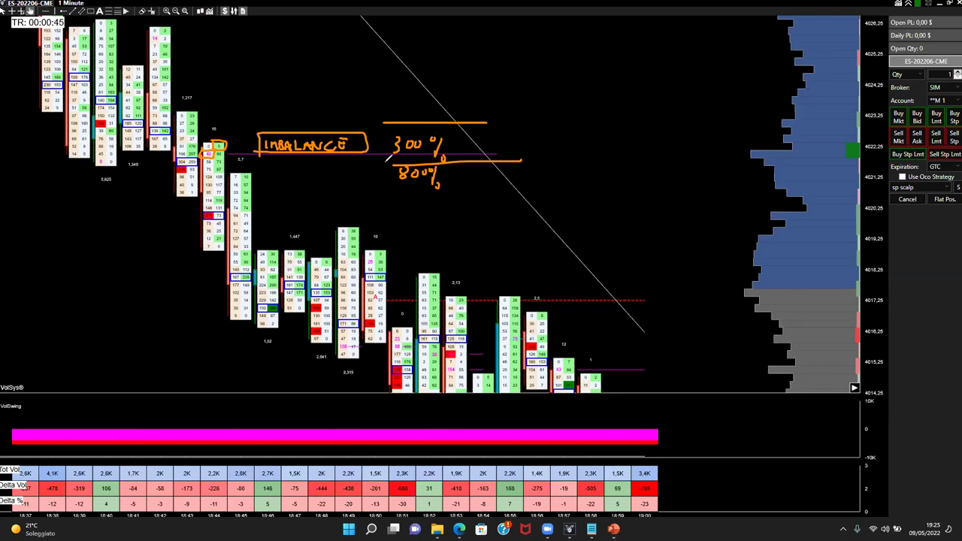
drag(262, 155, 368, 155)
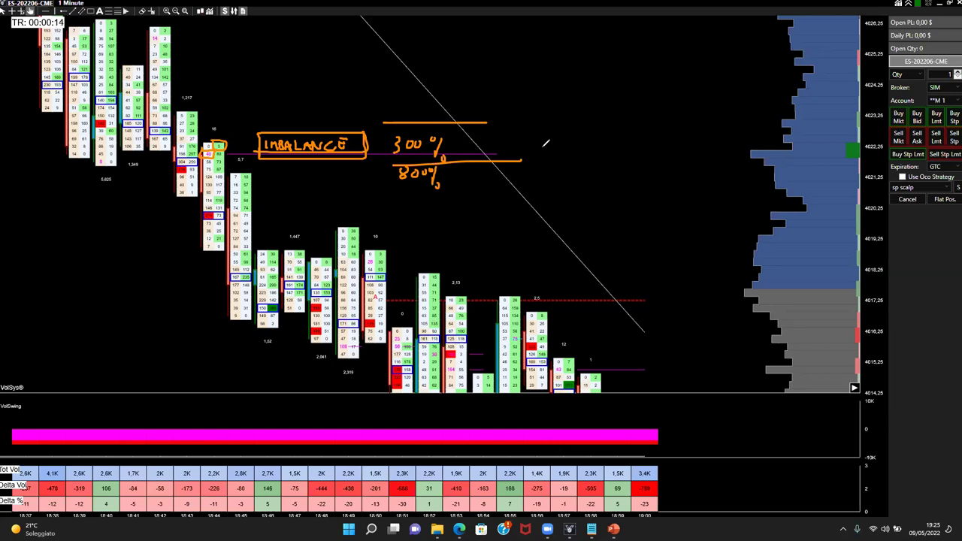
Step: Write a boxed "600 %" beside the other percentages and draw a freehand arrow to it from the "IMBALANCE" label
mouse_move(545, 149)
mouse_down()
mouse_move(539, 158)
mouse_move(595, 148)
mouse_move(606, 164)
mouse_up()
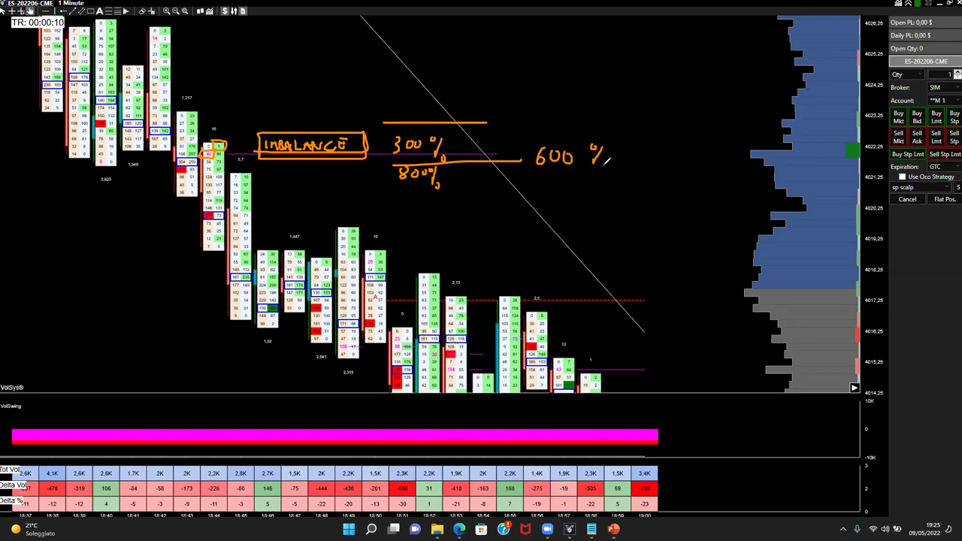
mouse_move(529, 138)
mouse_down()
mouse_move(612, 138)
mouse_move(624, 179)
mouse_move(553, 181)
mouse_move(530, 159)
mouse_move(530, 137)
mouse_up()
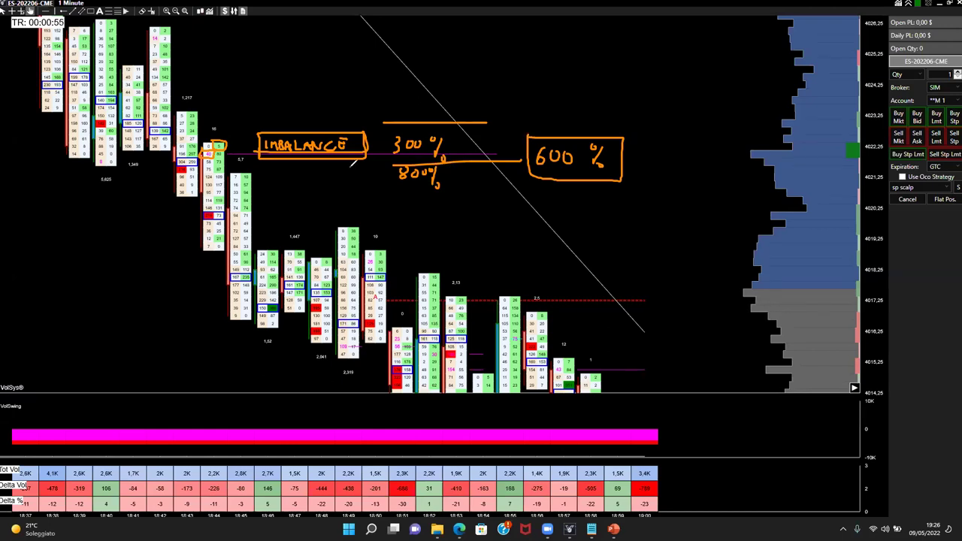
drag(336, 166, 470, 194)
drag(536, 184, 555, 178)
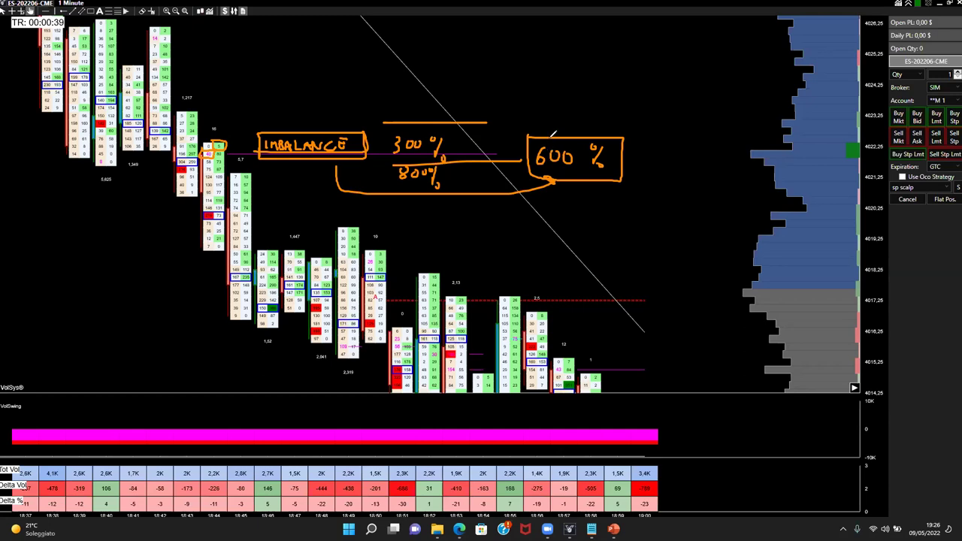
Step: Draw a second box around "600 %" and an upward diagonal arrow beside it, and delete all the marks
mouse_move(529, 134)
mouse_down()
mouse_move(526, 159)
mouse_move(638, 181)
mouse_move(648, 135)
mouse_move(540, 130)
mouse_move(529, 181)
mouse_move(575, 190)
mouse_up()
drag(678, 186, 718, 141)
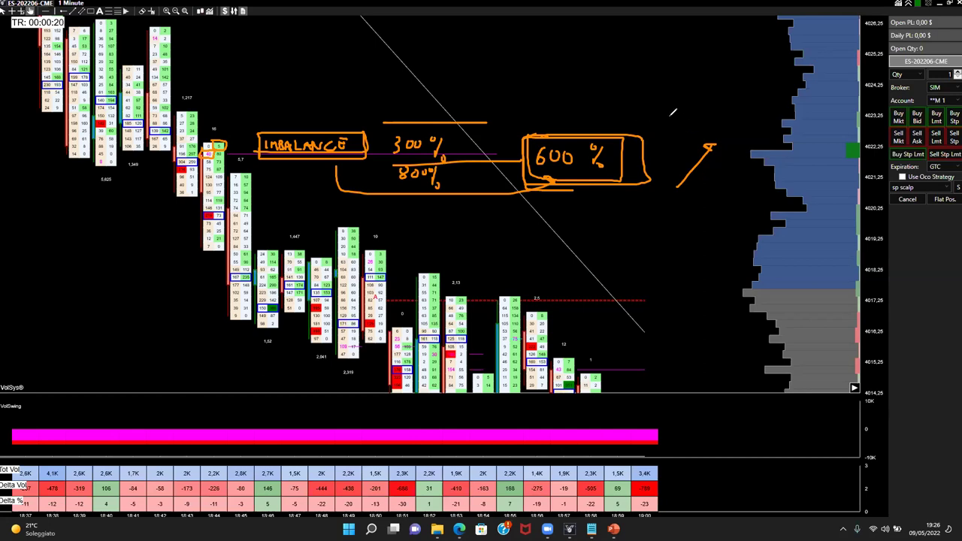
key(e)
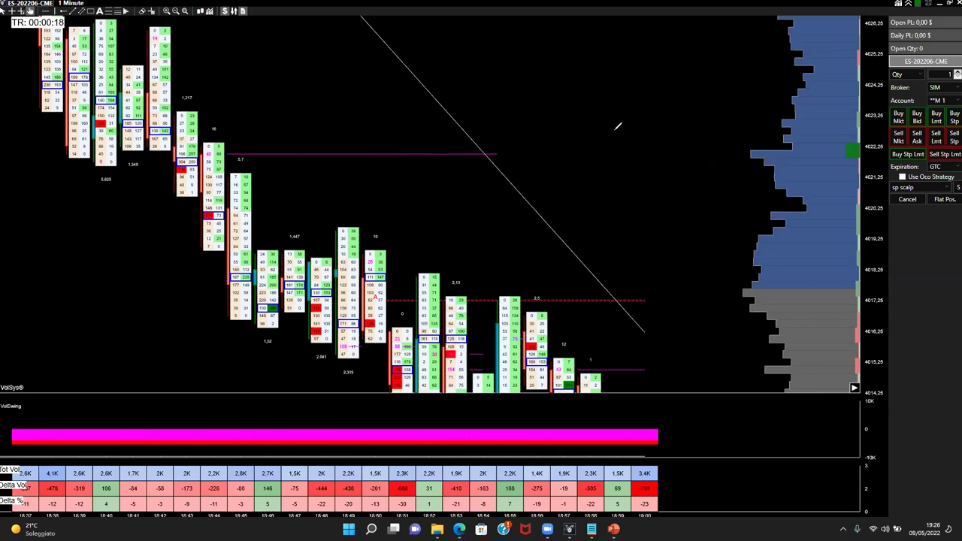
Step: Write "1" and "10" joined diagonally with "1000%" beside them, and add diagonal and horizontal lines across the pair
drag(689, 126, 639, 171)
mouse_move(700, 163)
mouse_down()
mouse_move(700, 173)
mouse_move(744, 164)
mouse_move(737, 159)
mouse_move(743, 171)
mouse_up()
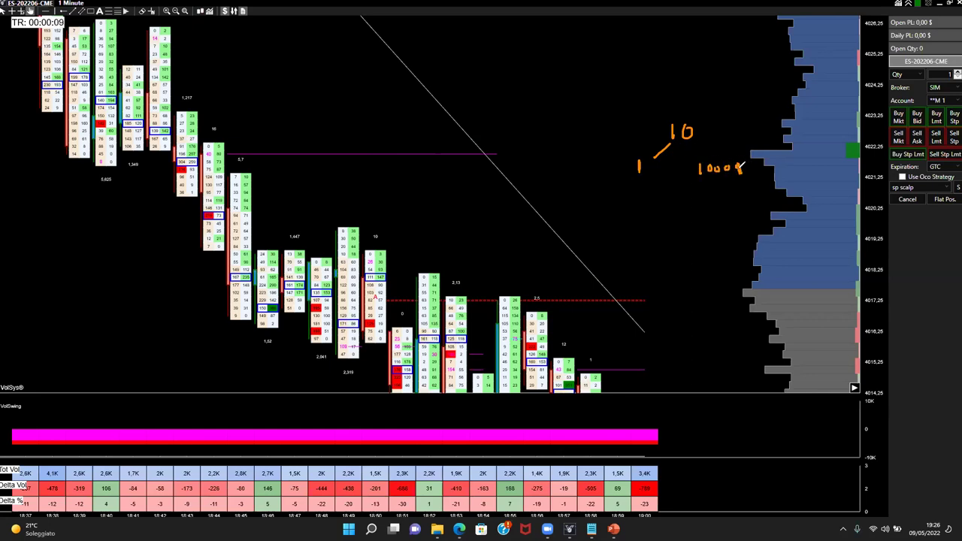
drag(655, 173, 698, 135)
drag(622, 167, 669, 114)
drag(615, 153, 715, 153)
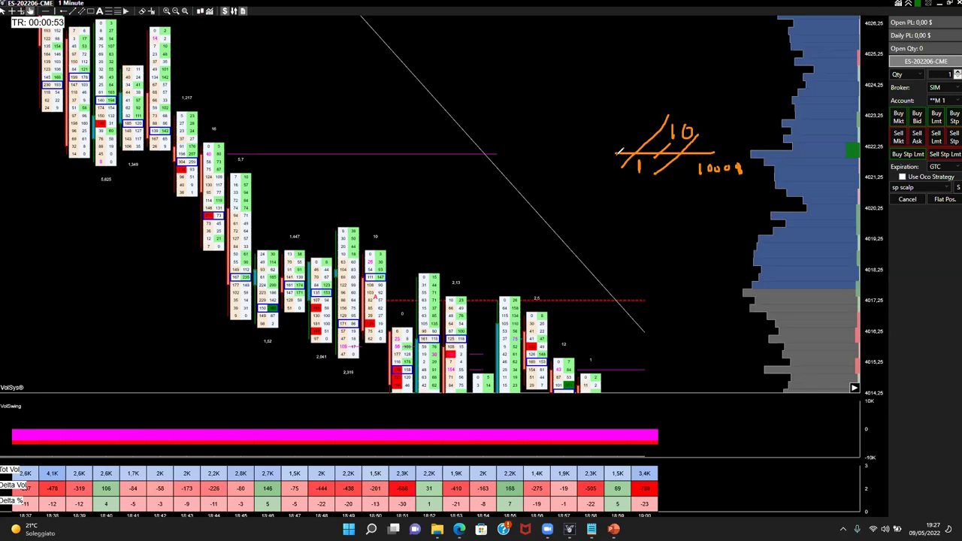
Step: Draw lines above and below the 0 of "10", write "600%" under "1000%", and strike out "1000%"
mouse_move(686, 119)
mouse_down()
mouse_move(707, 118)
mouse_move(710, 139)
mouse_move(694, 121)
mouse_move(669, 147)
mouse_up()
drag(709, 182, 704, 200)
mouse_move(719, 188)
mouse_down()
mouse_move(715, 197)
mouse_move(750, 179)
mouse_move(760, 204)
mouse_up()
drag(696, 165, 735, 166)
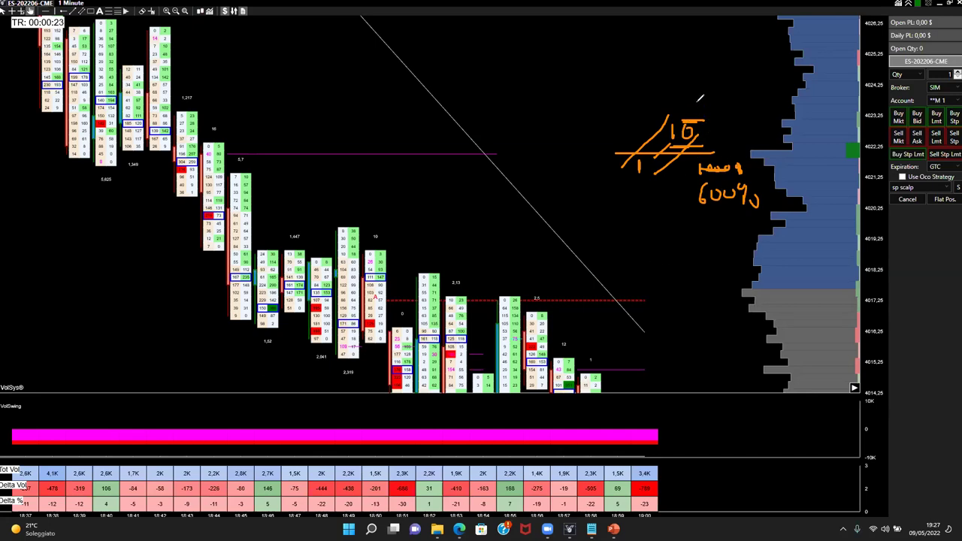
Step: Emphasize "600%" with strokes beside it and lines above and below, and delete all the marks
mouse_move(668, 196)
mouse_down()
mouse_move(686, 200)
mouse_move(689, 181)
mouse_up()
drag(699, 178, 753, 177)
drag(697, 203, 752, 204)
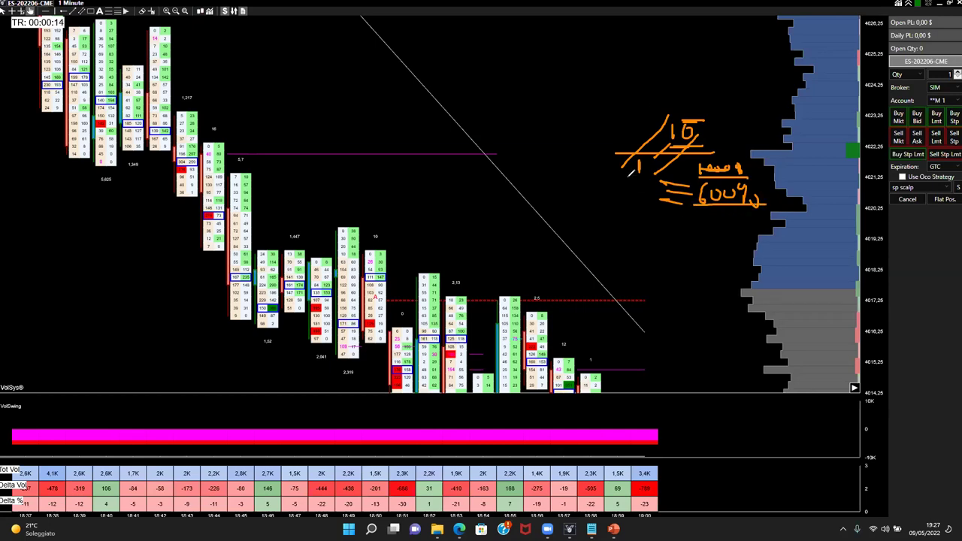
key(e)
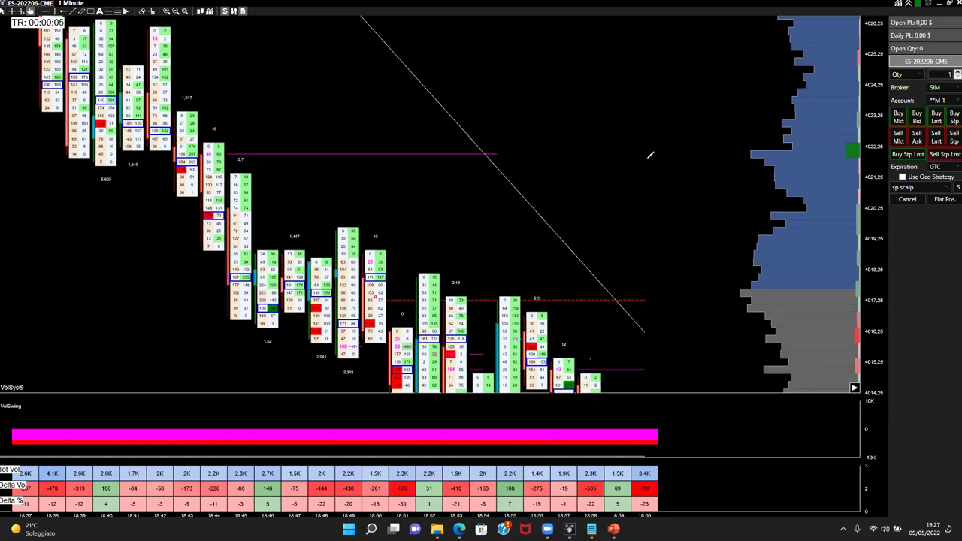
Step: Write a column of 10, 15, 20 and 13 opposite a column of 1, 2, 0 and 1, joined by diagonal strokes
mouse_move(649, 159)
mouse_down()
mouse_move(648, 176)
mouse_move(660, 163)
mouse_up()
mouse_move(625, 189)
mouse_down()
mouse_move(645, 179)
mouse_move(661, 197)
mouse_move(657, 219)
mouse_move(669, 211)
mouse_up()
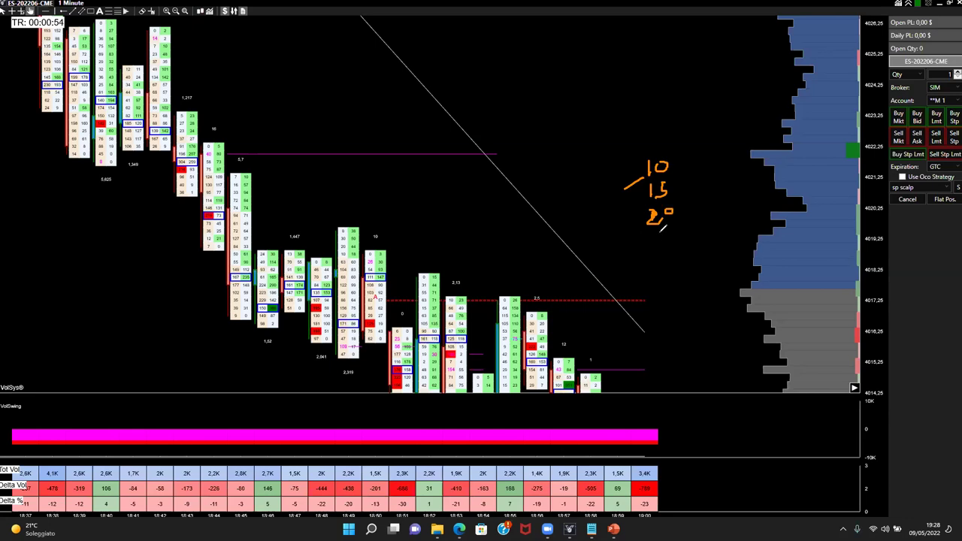
mouse_move(658, 236)
mouse_down()
mouse_move(659, 253)
mouse_move(674, 245)
mouse_move(664, 254)
mouse_up()
drag(595, 187, 594, 200)
mouse_move(596, 217)
mouse_down()
mouse_move(623, 231)
mouse_move(600, 243)
mouse_move(606, 232)
mouse_move(627, 256)
mouse_move(608, 276)
mouse_up()
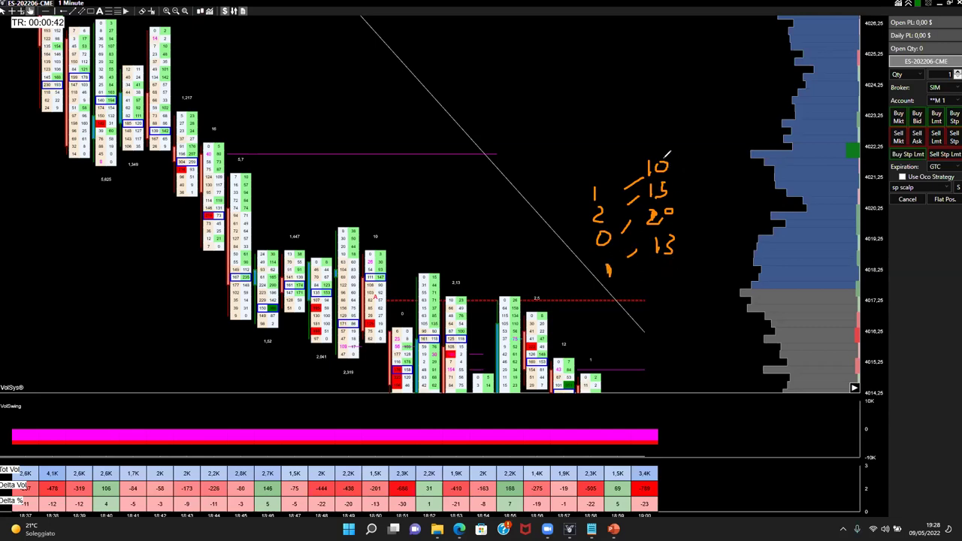
Step: Draw lines above and below the column starting with 10, and write "600%" beside it
drag(660, 153, 685, 153)
drag(668, 265, 686, 264)
drag(724, 177, 767, 188)
drag(763, 178, 761, 199)
drag(768, 194, 770, 198)
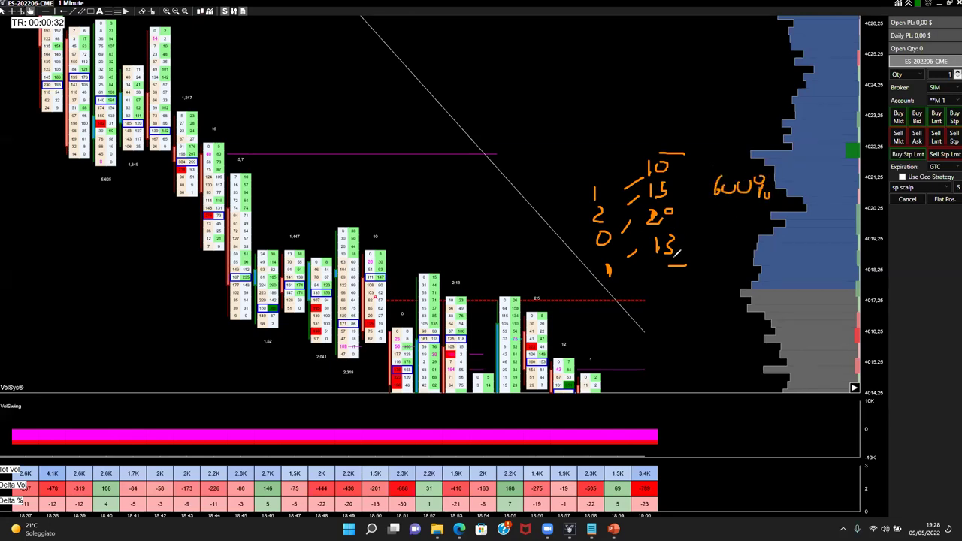
Step: Bracket the column starting with 10 with a double freehand bracket beside "600%", and clear all the annotations
drag(649, 152, 682, 152)
drag(666, 262, 696, 256)
mouse_move(687, 151)
mouse_down()
mouse_move(708, 151)
mouse_move(708, 215)
mouse_move(669, 260)
mouse_up()
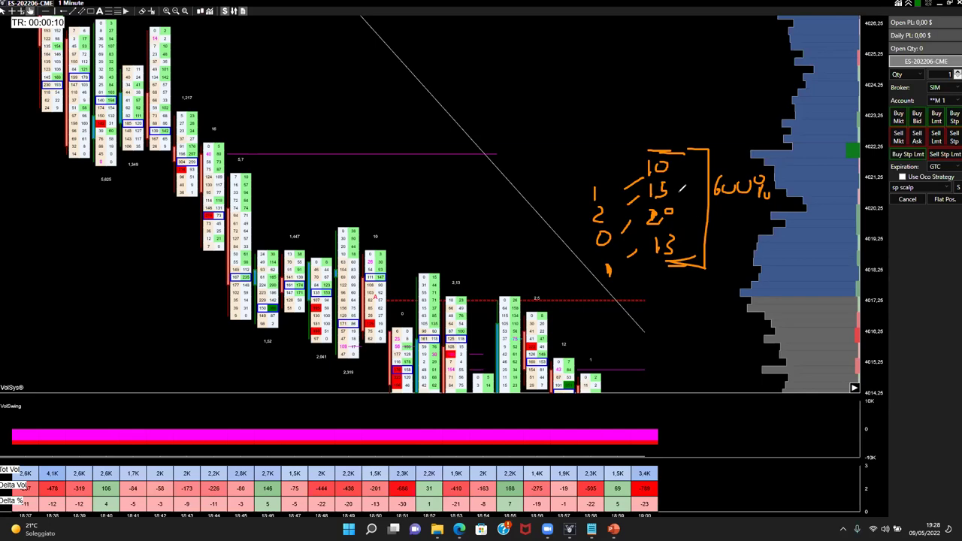
mouse_move(669, 151)
mouse_down()
mouse_move(698, 151)
mouse_move(704, 267)
mouse_up()
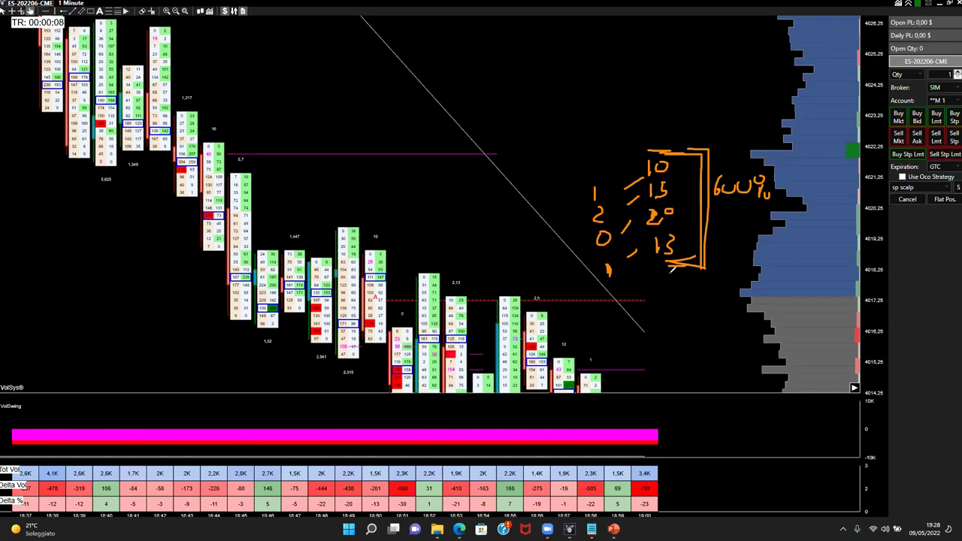
key(Escape)
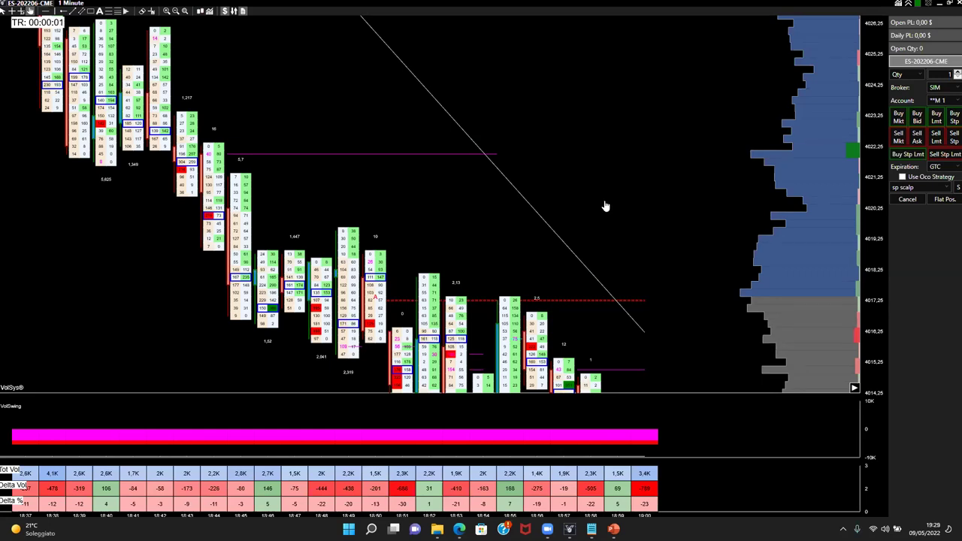
Step: Box the bottom cells of the 18:54 bar by freehand and write "INTEREST" beside them
scroll(556, 195, up, 1)
scroll(413, 93, down, 5)
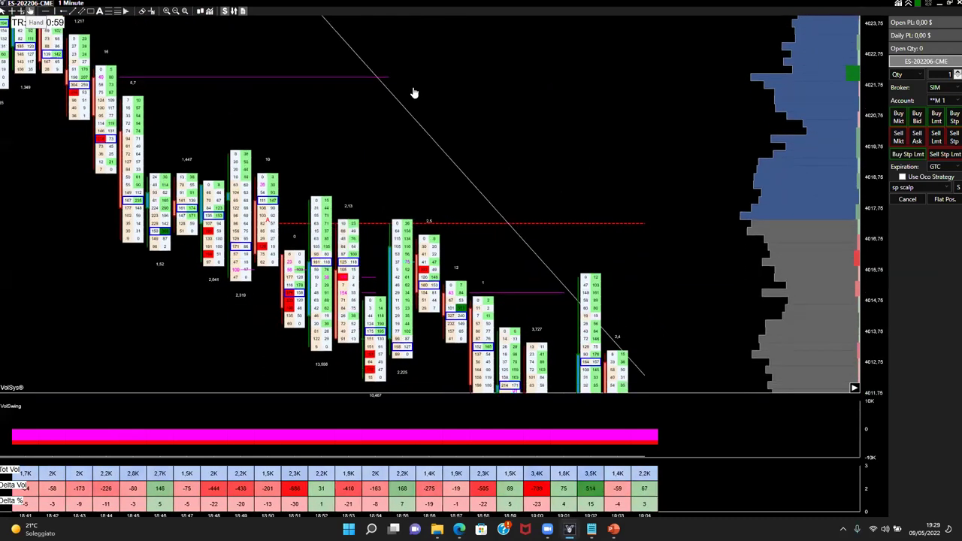
mouse_move(366, 346)
mouse_down()
mouse_move(422, 372)
mouse_move(412, 352)
mouse_move(426, 372)
mouse_move(380, 342)
mouse_move(380, 359)
mouse_up()
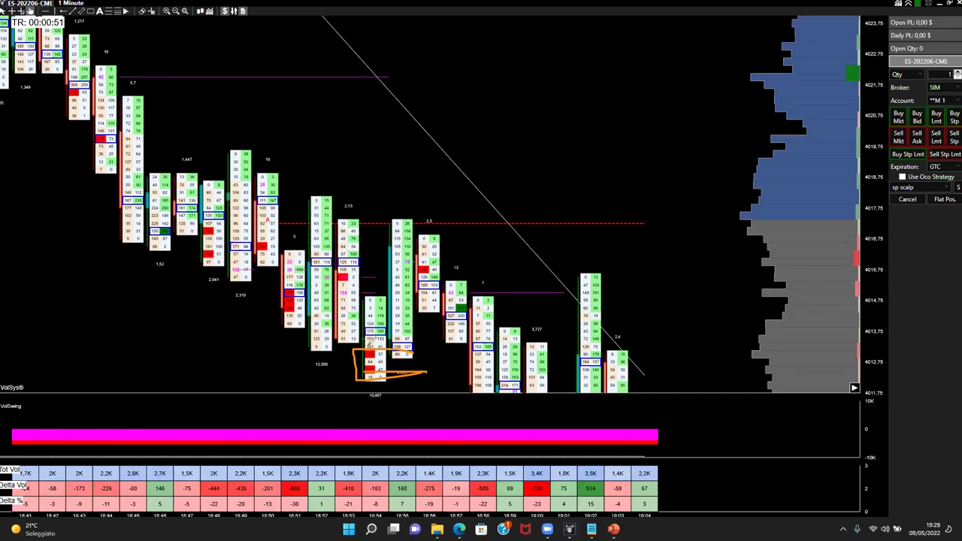
mouse_move(291, 378)
mouse_down()
mouse_move(325, 384)
mouse_move(328, 375)
mouse_move(347, 379)
mouse_move(343, 390)
mouse_up()
Step: Mark the 18:44 bar's top diagonal cells, draw a line down from them, and write "PRESSURE" beside the bar
mouse_move(107, 72)
mouse_down()
mouse_move(96, 81)
mouse_move(125, 74)
mouse_up()
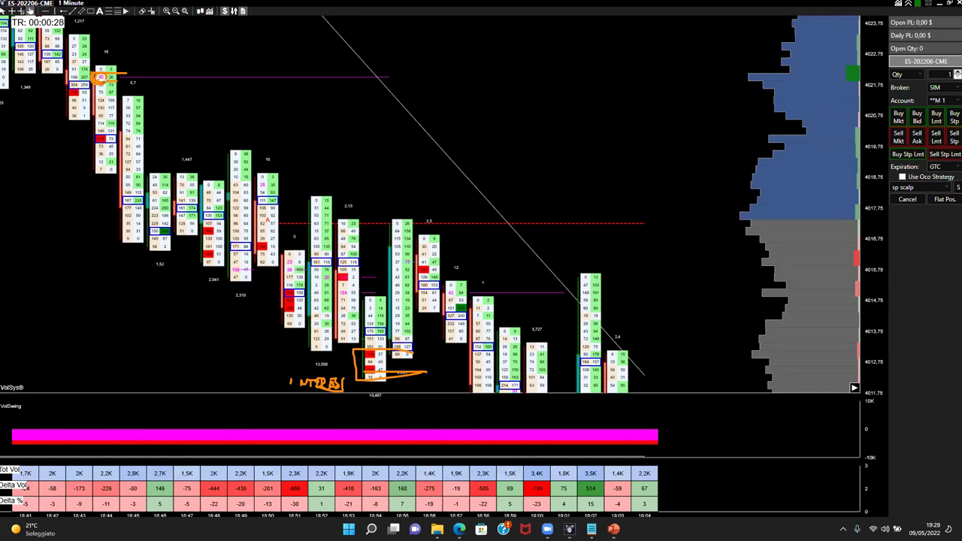
drag(100, 77, 102, 119)
mouse_move(138, 70)
mouse_down()
mouse_move(148, 58)
mouse_move(149, 70)
mouse_move(208, 59)
mouse_move(226, 71)
mouse_move(228, 56)
mouse_up()
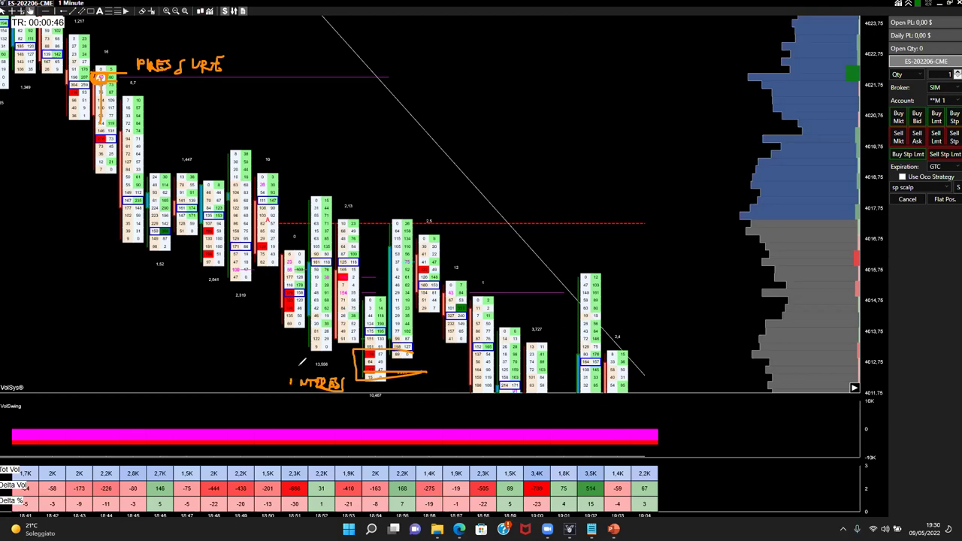
Step: Loop the "INTEREST" label and extend two horizontal lines from the 18:54 bar's bottom cells to the volume profile
drag(344, 369, 360, 366)
drag(295, 367, 294, 406)
mouse_move(357, 361)
mouse_down()
mouse_move(355, 391)
mouse_move(316, 411)
mouse_up()
drag(354, 352, 818, 353)
drag(369, 373, 811, 375)
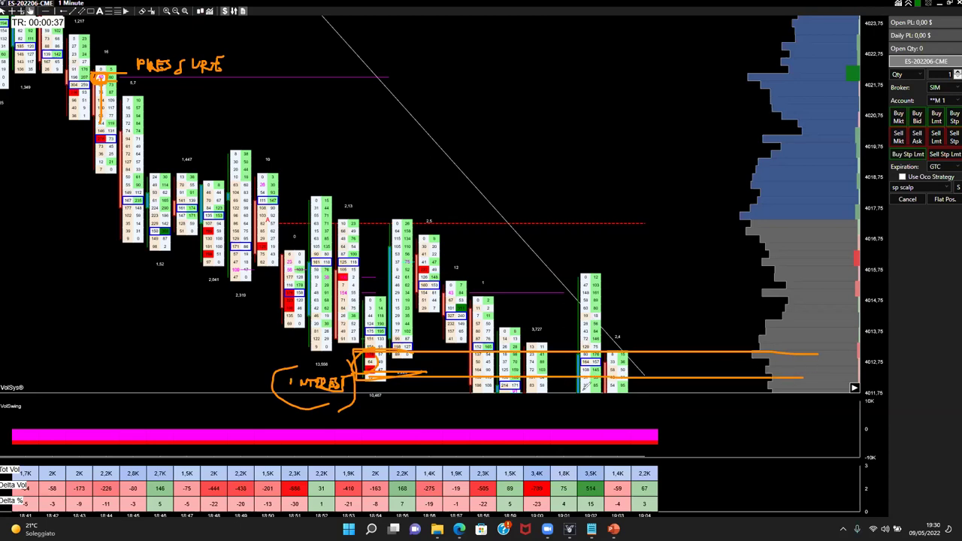
Step: Write "EFFORT" below the chart, loop the 18:54 bar's red bid cells, and circle the label's "O"
mouse_move(393, 401)
mouse_down()
mouse_move(396, 418)
mouse_move(419, 407)
mouse_move(418, 417)
mouse_move(456, 421)
mouse_move(468, 407)
mouse_up()
drag(362, 352, 382, 364)
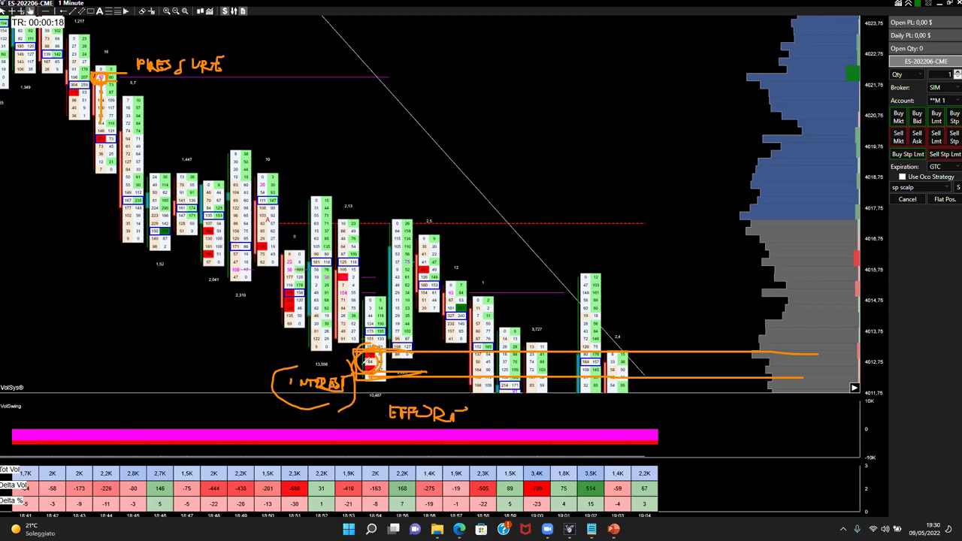
mouse_move(436, 404)
mouse_down()
mouse_move(428, 398)
mouse_move(417, 410)
mouse_move(429, 406)
mouse_up()
Step: Trace rising freehand lines from the 18:54 bar into the 18:55 bar, and a falling line towards the 18:58 bar
drag(382, 344, 412, 254)
drag(448, 309, 481, 347)
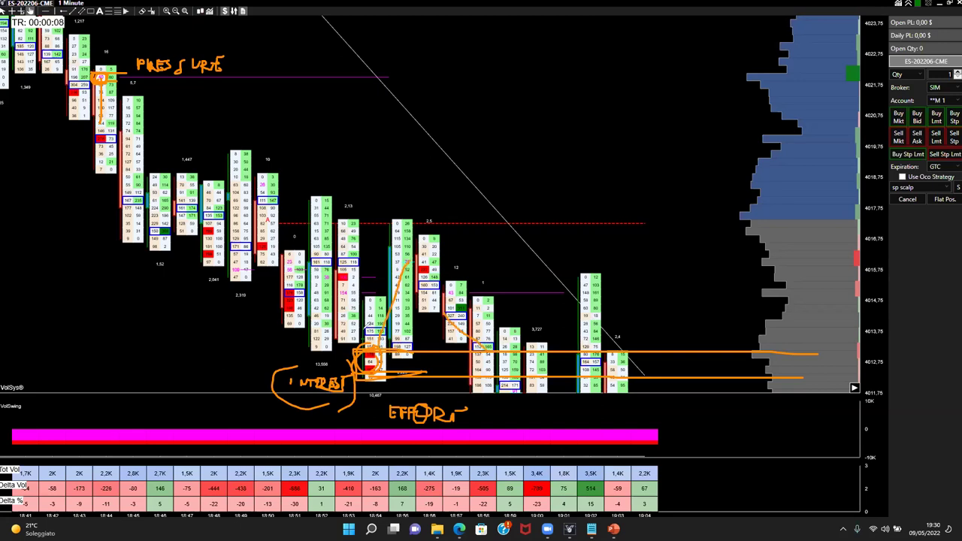
drag(370, 343, 391, 265)
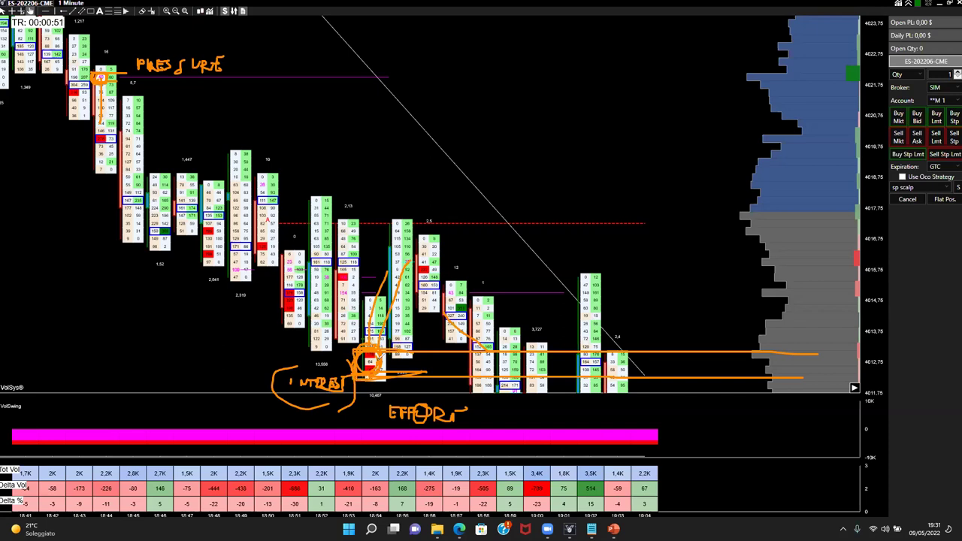
Step: Erase the "INTEREST" marks and lines around the 18:54 bar, and redraw its bottom-cell bracket with one rising line
mouse_move(287, 372)
mouse_down()
mouse_move(294, 369)
mouse_move(307, 395)
mouse_move(353, 372)
mouse_move(373, 357)
mouse_move(300, 380)
mouse_move(407, 302)
mouse_move(497, 373)
mouse_up()
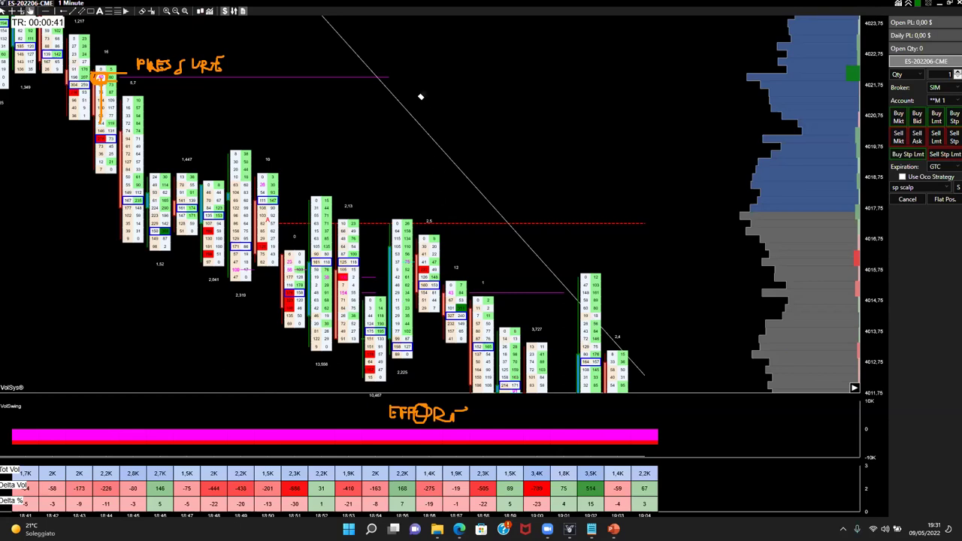
mouse_move(364, 346)
mouse_down()
mouse_move(360, 380)
mouse_move(403, 379)
mouse_move(420, 347)
mouse_move(403, 379)
mouse_move(450, 367)
mouse_up()
drag(377, 336, 427, 225)
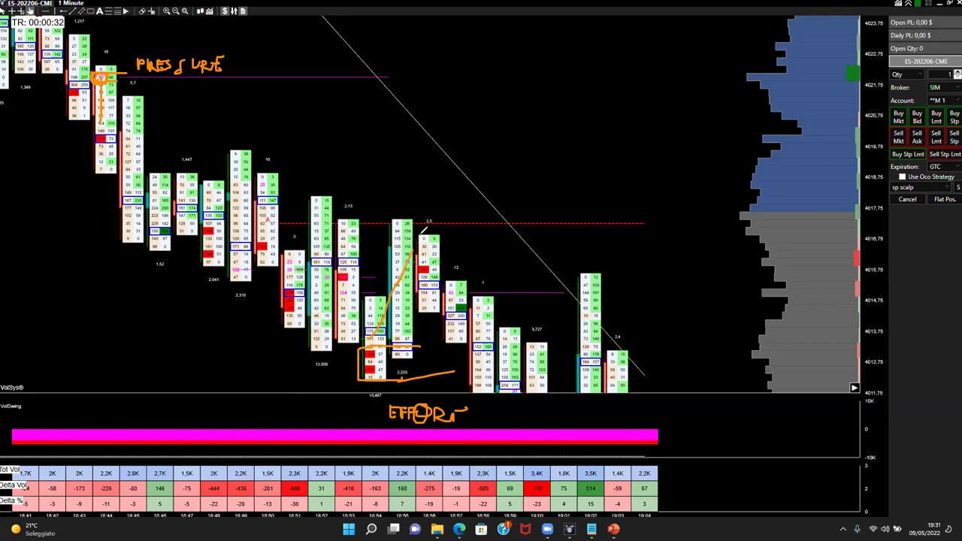
Step: Mark the top cells of the 18:55 bar and write "– WALL" after "EFFORT"
mouse_move(404, 213)
mouse_down()
mouse_move(395, 224)
mouse_move(409, 216)
mouse_up()
drag(488, 417, 503, 415)
drag(515, 408, 555, 412)
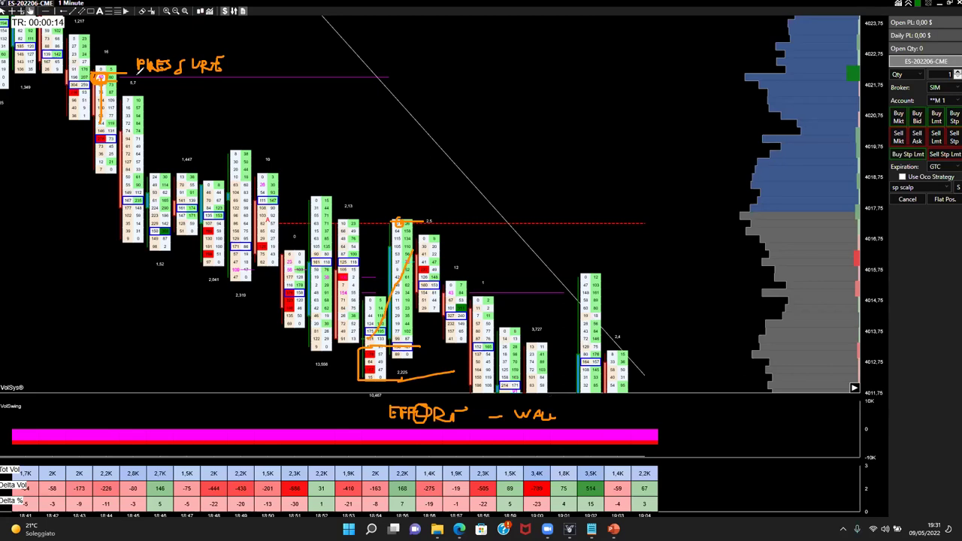
Step: Frame the sides of "PRESSURE" and underline it, and clear all the annotations
drag(136, 59, 136, 75)
drag(230, 61, 230, 85)
drag(134, 77, 225, 80)
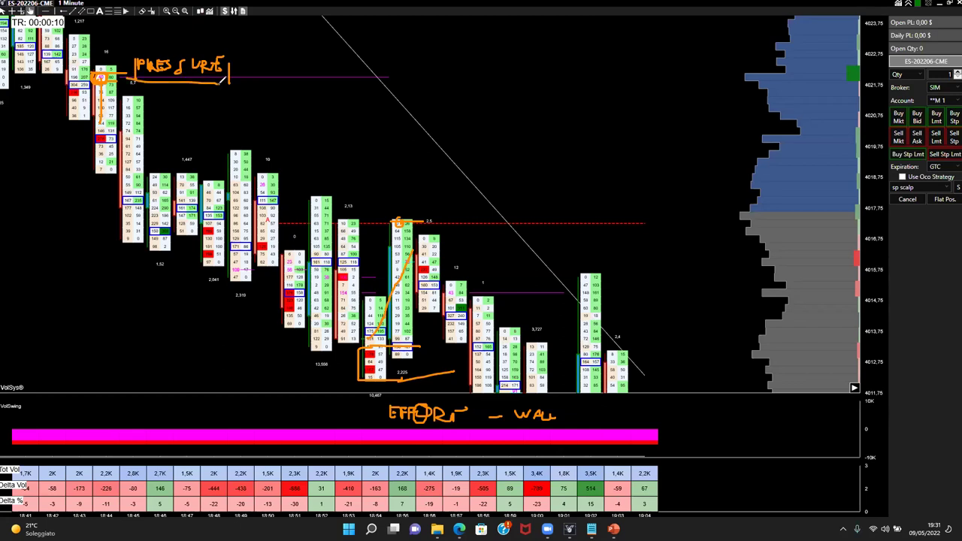
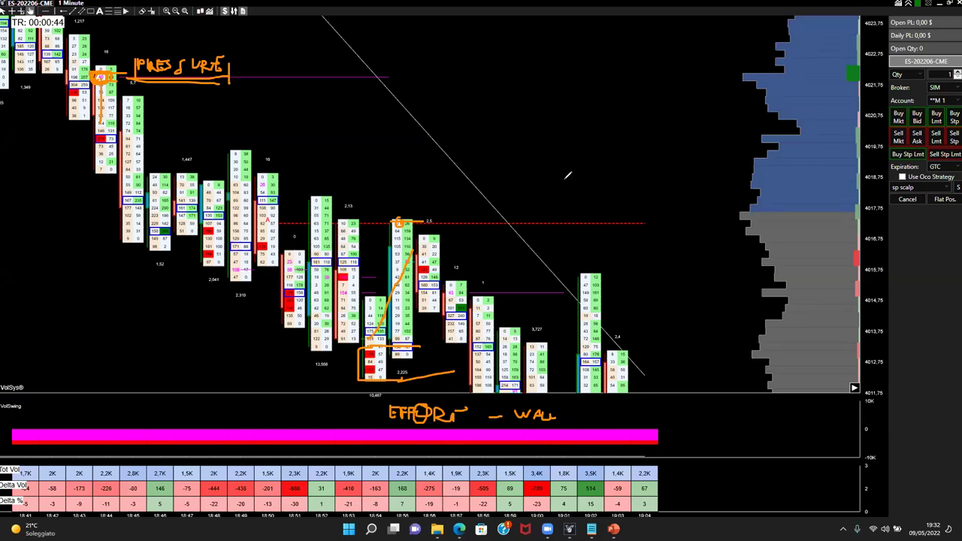
key(Escape)
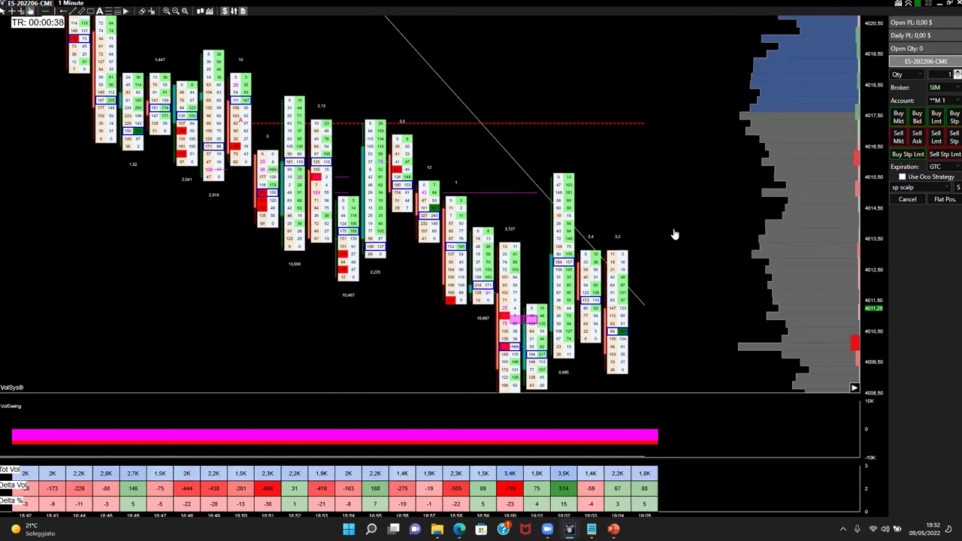
Step: Bring the footprint bars up to 19:11 into view
scroll(681, 252, down, 3)
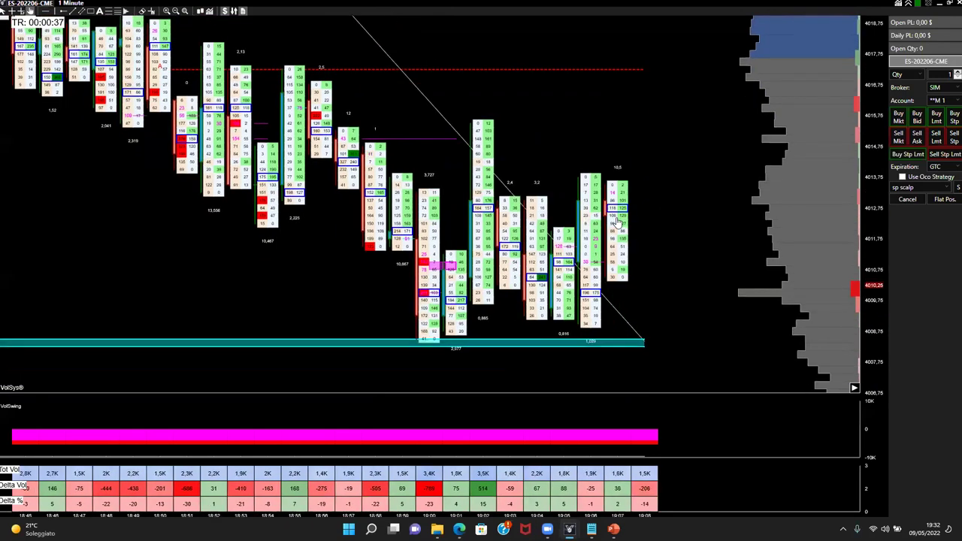
scroll(618, 221, down, 2)
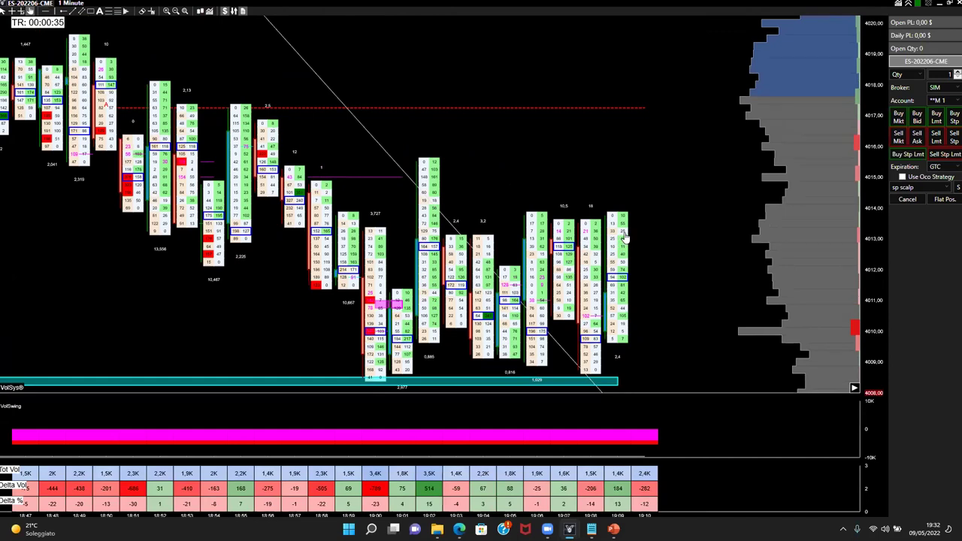
scroll(625, 238, down, 3)
scroll(636, 241, up, 2)
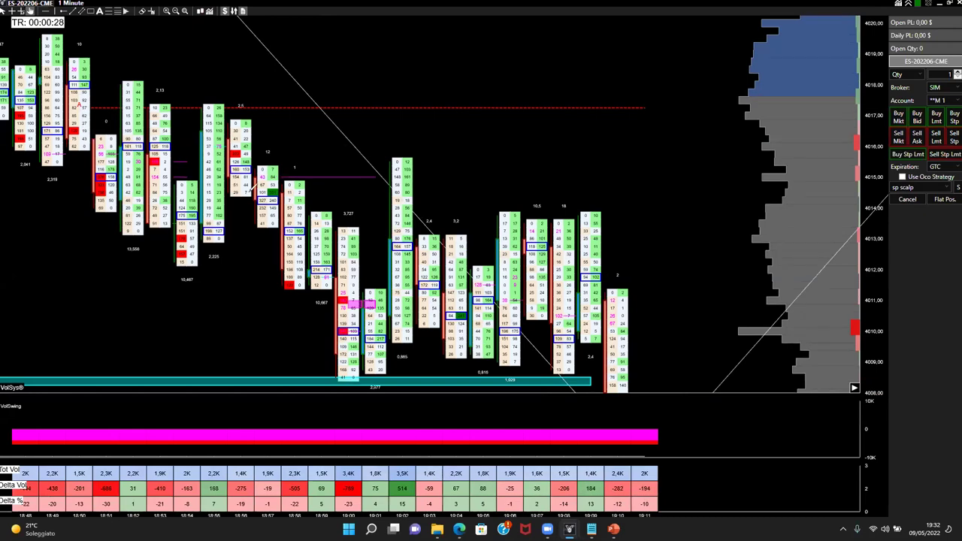
Step: Circle the green 18:57 cell, extend two horizontal lines to the 19:02 bar, and trace strokes down to the 18:58 and 19:00 bars
mouse_move(273, 176)
mouse_down()
mouse_move(262, 197)
mouse_move(274, 204)
mouse_move(290, 180)
mouse_move(390, 194)
mouse_up()
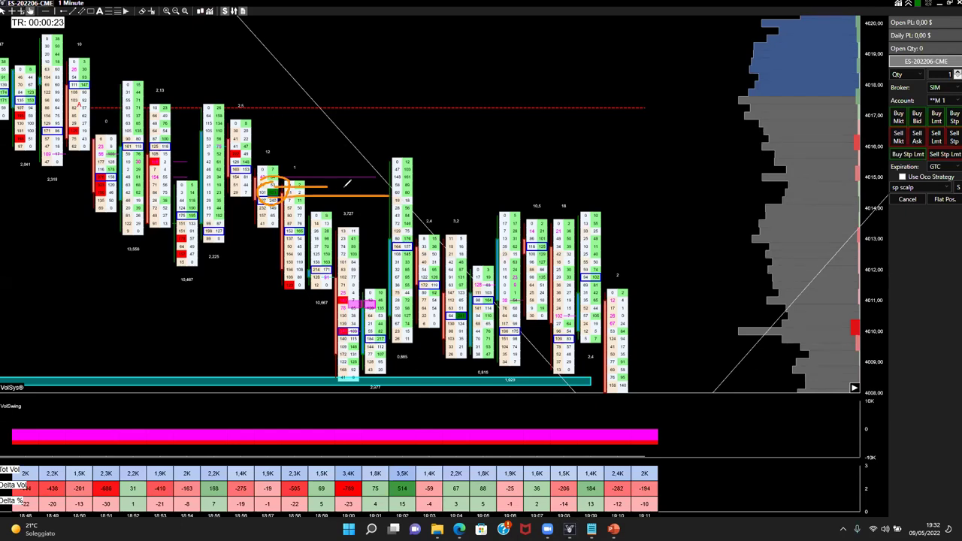
drag(328, 181, 396, 185)
drag(280, 173, 301, 145)
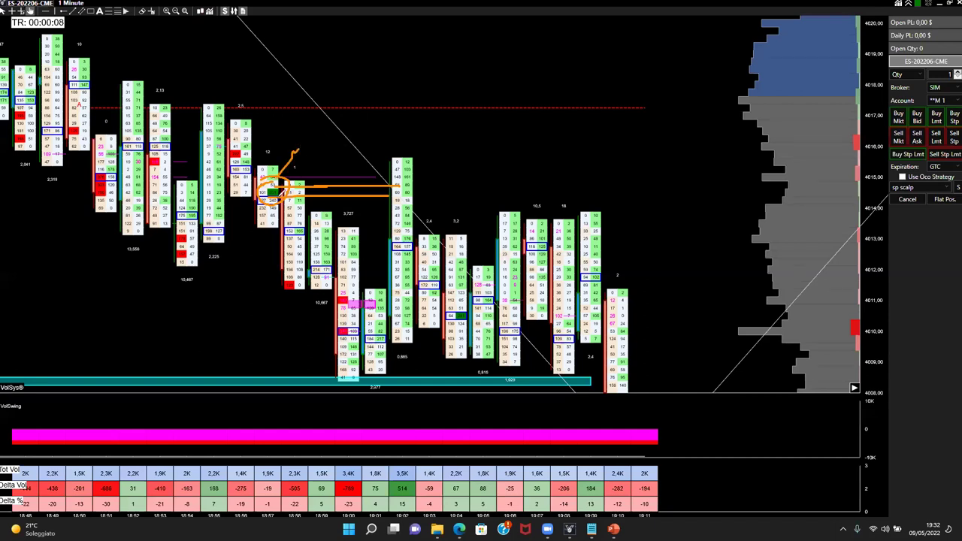
drag(274, 201, 292, 287)
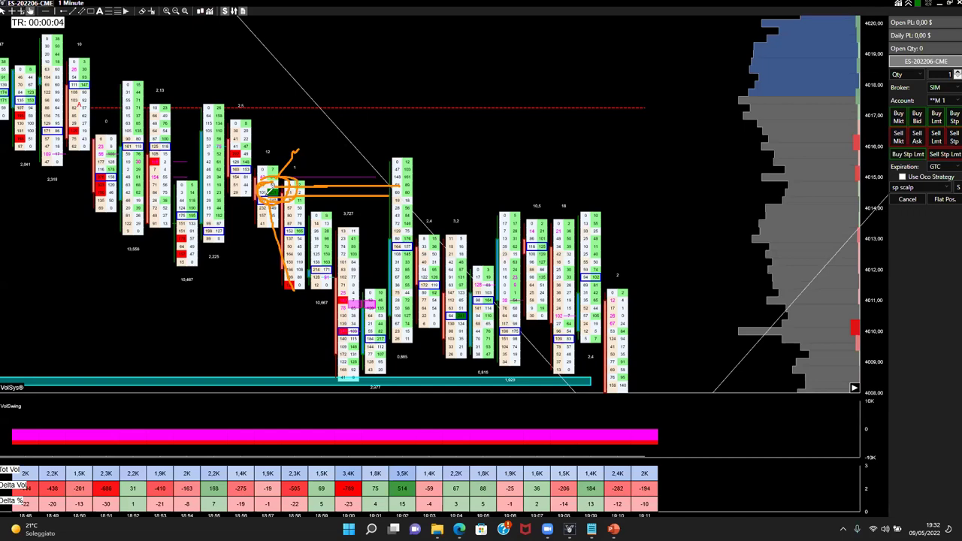
drag(288, 235, 351, 331)
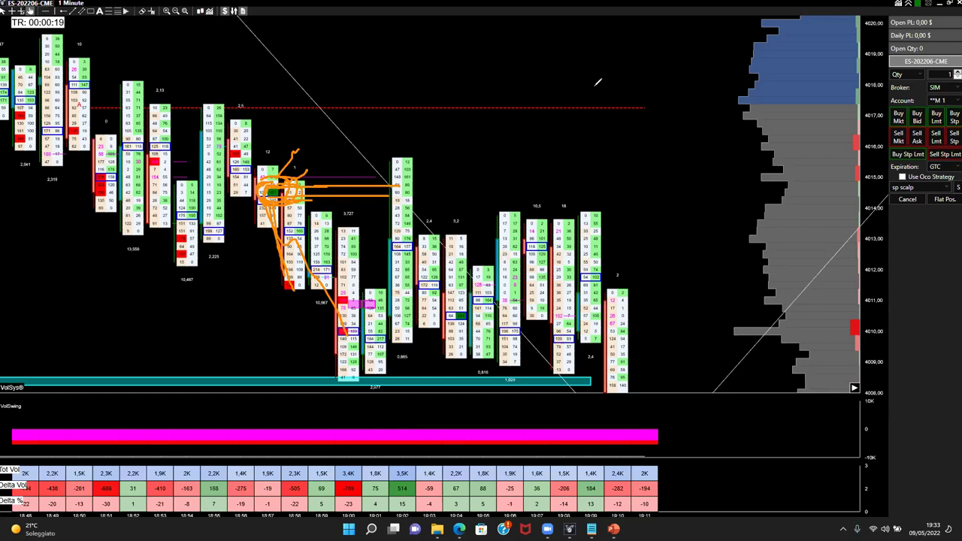
Step: Redraw two clean lines from the 18:57 bar to the 19:02 bar, with a curve beneath them and a circle around the upper 19:02 cells
drag(276, 185, 388, 185)
drag(267, 200, 395, 199)
drag(370, 180, 392, 184)
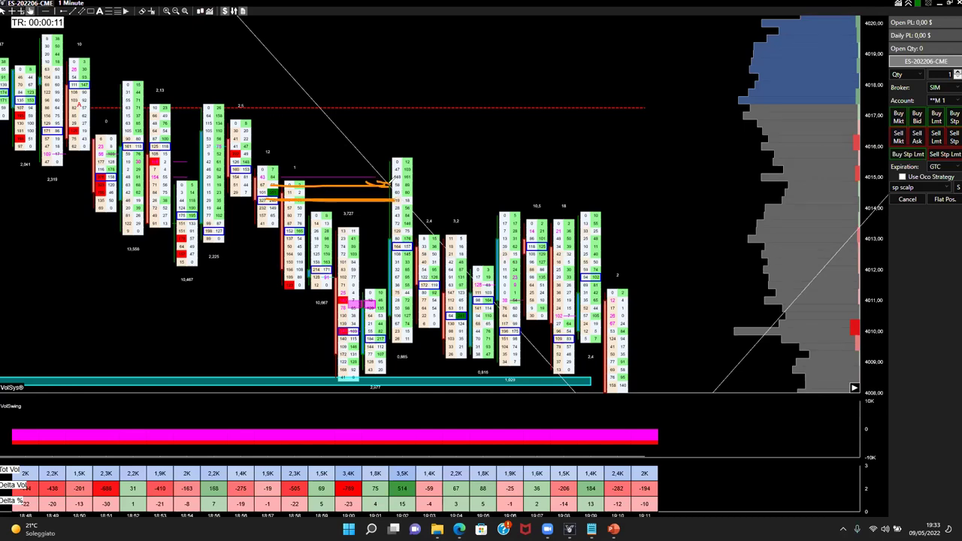
mouse_move(267, 204)
mouse_down()
mouse_move(288, 286)
mouse_move(347, 292)
mouse_move(381, 218)
mouse_up()
mouse_move(409, 173)
mouse_down()
mouse_move(384, 197)
mouse_move(439, 206)
mouse_move(406, 174)
mouse_move(389, 207)
mouse_move(442, 192)
mouse_move(437, 170)
mouse_move(398, 169)
mouse_up()
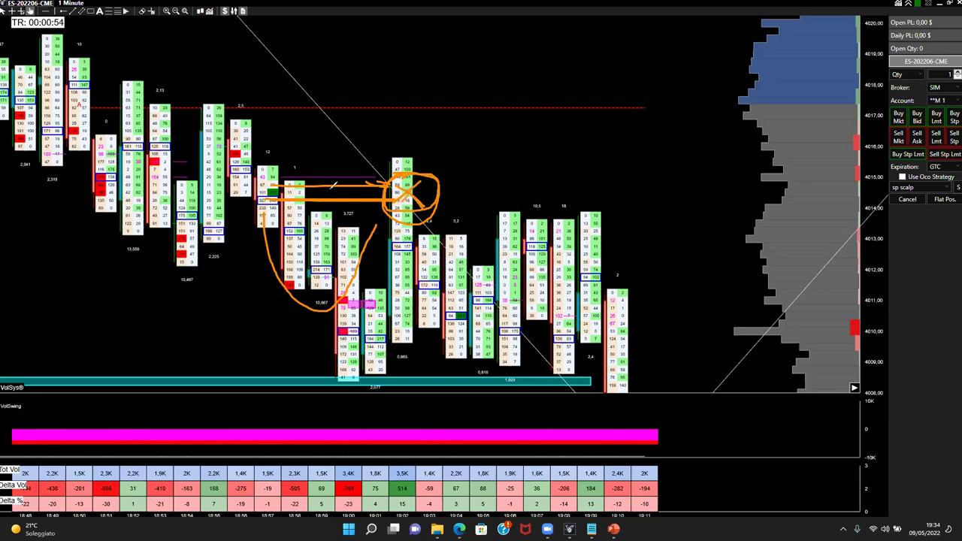
Step: Bound the circled zone with an upper and a lower horizontal line, and trace the price path from the 19:02 bar to the 19:05 bar
drag(271, 158, 428, 158)
drag(273, 224, 444, 223)
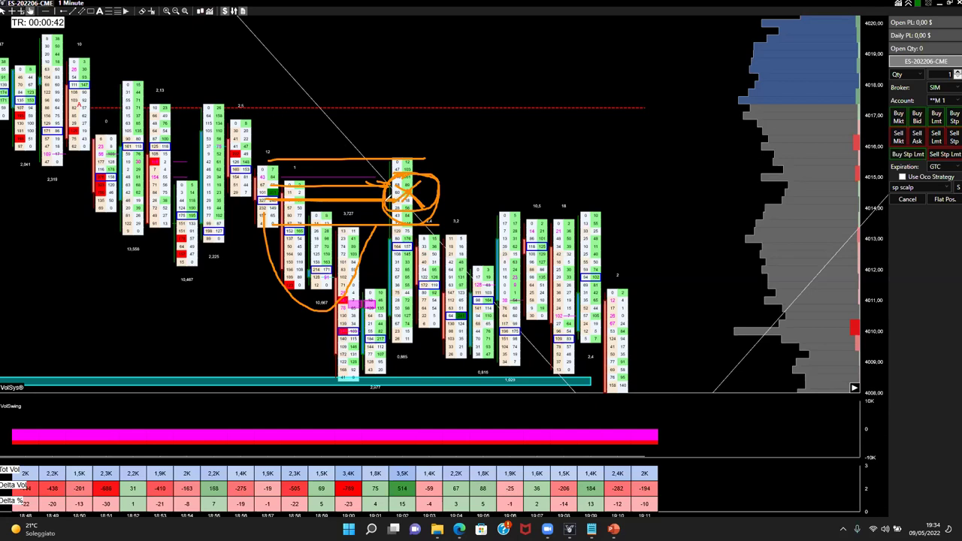
mouse_move(406, 220)
mouse_down()
mouse_move(447, 317)
mouse_move(471, 253)
mouse_up()
mouse_move(421, 235)
mouse_down()
mouse_move(434, 313)
mouse_move(481, 265)
mouse_move(496, 263)
mouse_up()
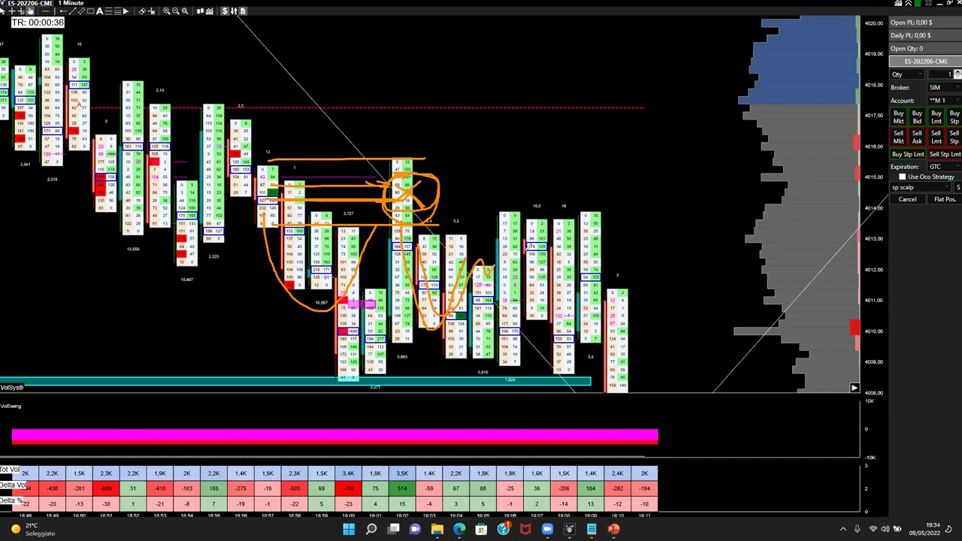
Step: Circle the upper cells of the 19:07 and 19:08 bars, extend horizontal zone lines past them, and clear all the annotations
mouse_move(534, 224)
mouse_down()
mouse_move(526, 236)
mouse_move(545, 234)
mouse_move(534, 221)
mouse_move(561, 241)
mouse_move(570, 230)
mouse_move(559, 219)
mouse_up()
drag(272, 208, 463, 207)
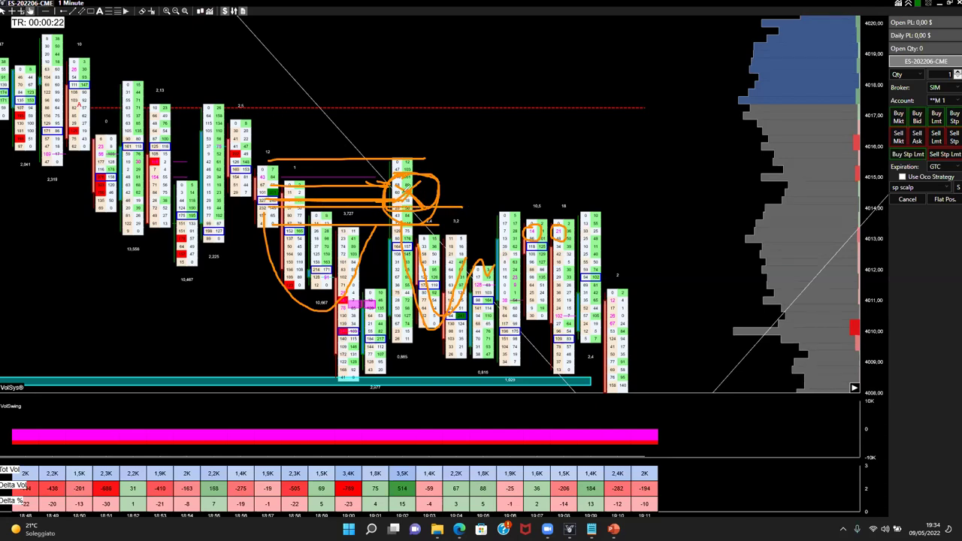
drag(355, 150, 440, 149)
drag(546, 149, 628, 159)
drag(440, 212, 677, 211)
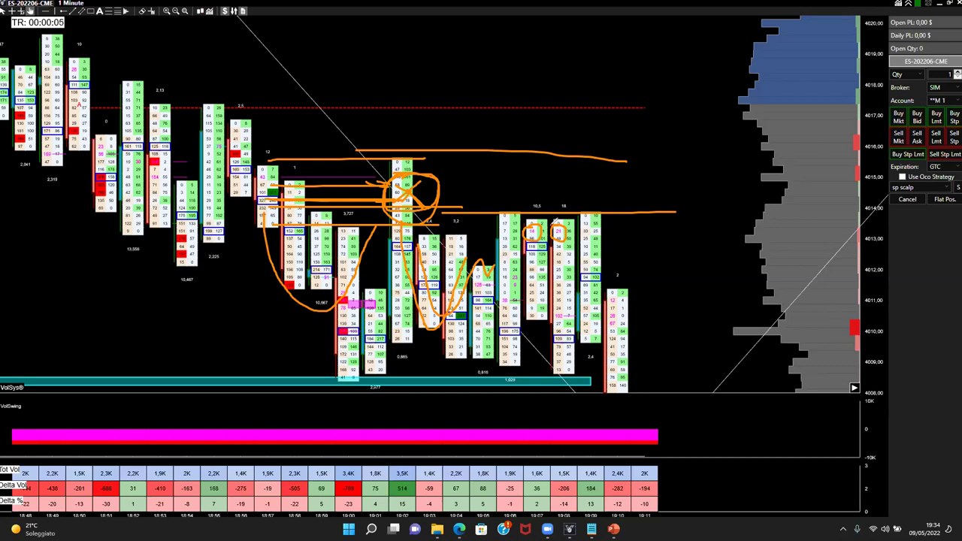
mouse_move(552, 210)
mouse_down()
mouse_move(558, 219)
mouse_move(597, 213)
mouse_move(556, 229)
mouse_move(567, 237)
mouse_move(575, 222)
mouse_move(557, 219)
mouse_up()
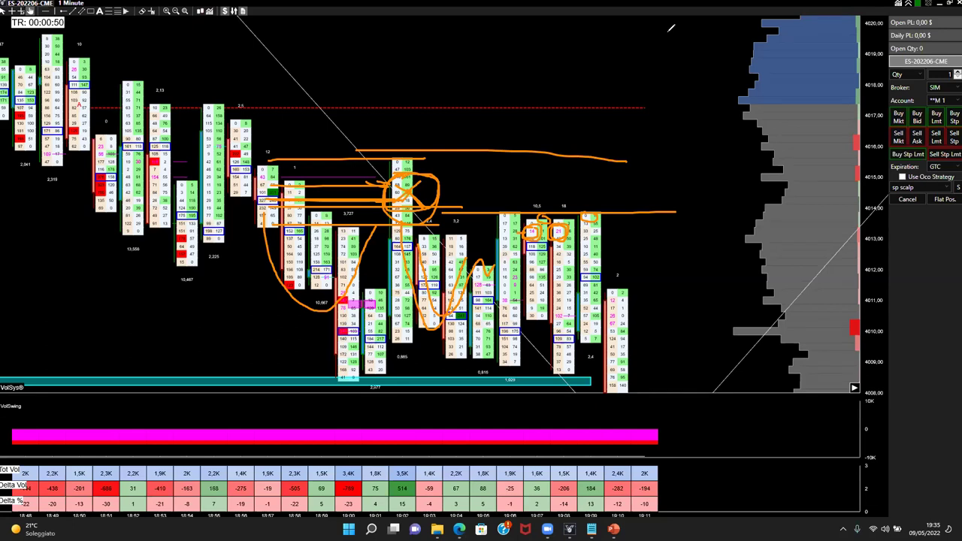
key(Escape)
Step: Mark the diagonal cells near the top of the 19:07 and 19:08 bars and write "600%" beside the bars
drag(530, 225, 530, 238)
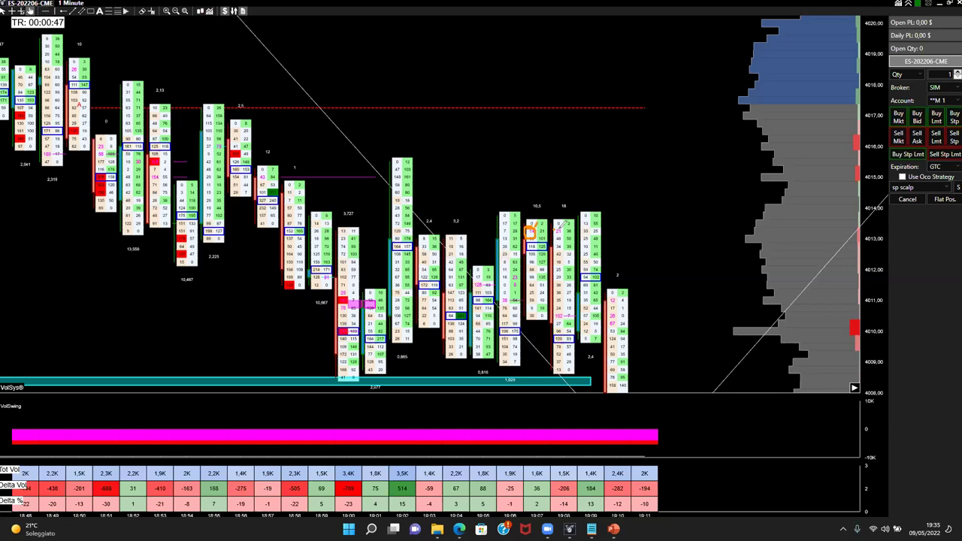
mouse_move(560, 227)
mouse_down()
mouse_move(556, 235)
mouse_move(577, 220)
mouse_move(512, 231)
mouse_up()
mouse_move(653, 218)
mouse_down()
mouse_move(649, 233)
mouse_move(676, 226)
mouse_move(686, 238)
mouse_move(685, 223)
mouse_move(695, 233)
mouse_up()
Step: Draw an upper and a lower horizontal line from the 18:57 bar towards the 19:09 bar, and ring the top cells of 19:07 and 19:08
drag(260, 179, 490, 179)
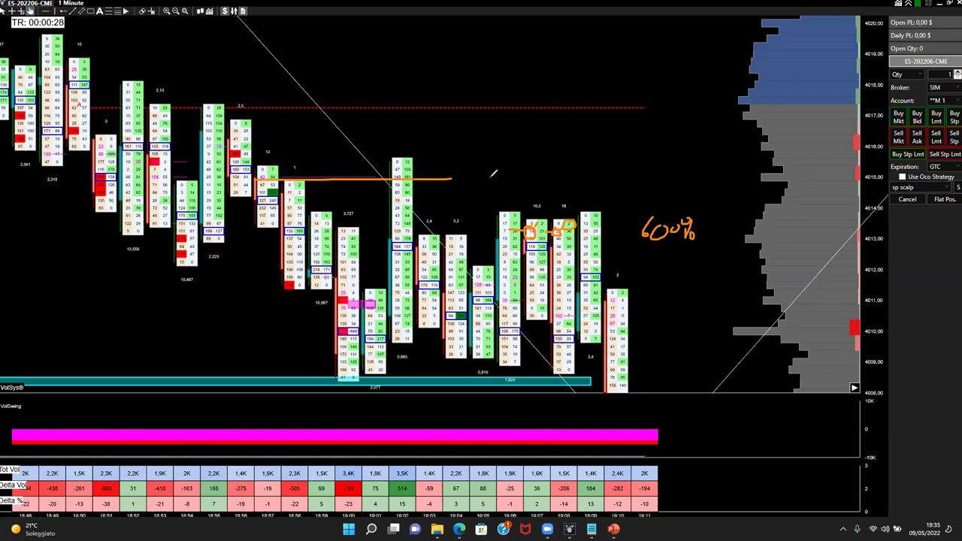
drag(252, 212, 609, 213)
drag(481, 177, 547, 179)
mouse_move(537, 224)
mouse_down()
mouse_move(526, 232)
mouse_move(560, 254)
mouse_move(536, 216)
mouse_up()
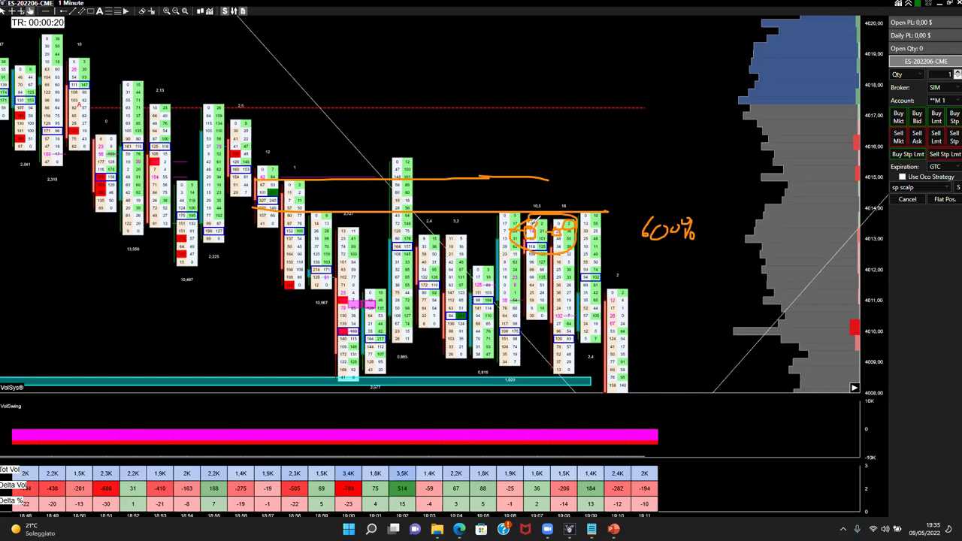
drag(269, 202, 576, 211)
drag(494, 176, 595, 179)
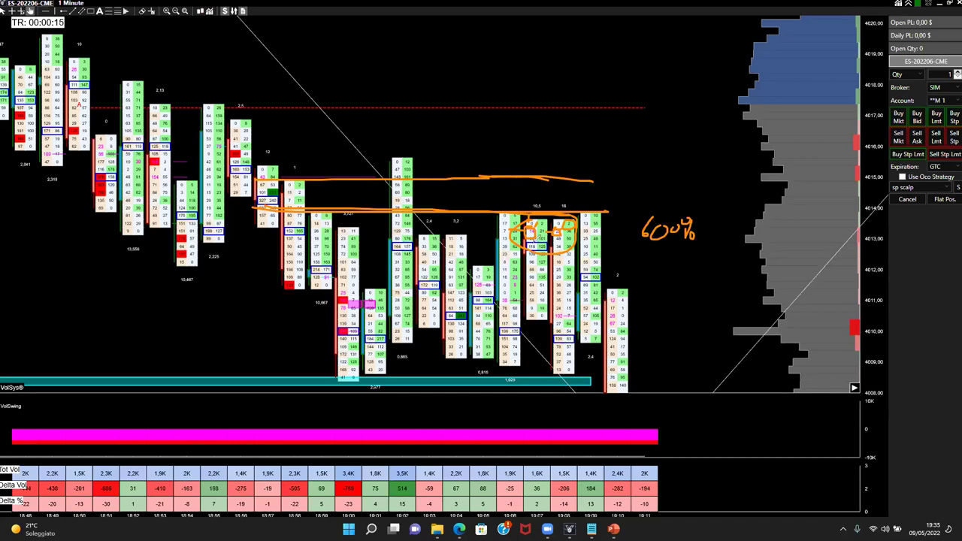
Step: Ring the 19:07 and 19:08 top cells again, mark the green 18:57 cell, and write "WALL" above the zone lines
drag(528, 207, 545, 204)
mouse_move(584, 247)
mouse_down()
mouse_move(596, 226)
mouse_move(543, 205)
mouse_up()
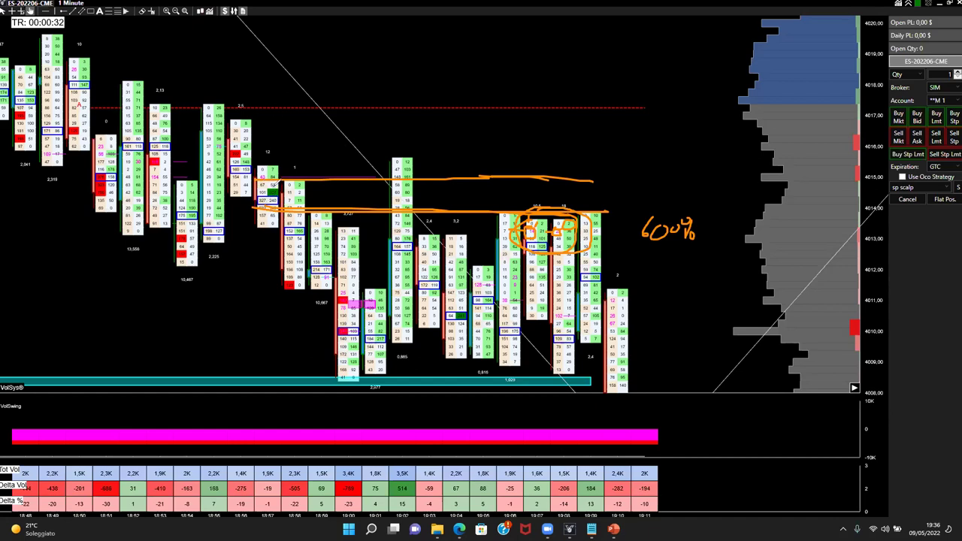
mouse_move(279, 188)
mouse_down()
mouse_move(343, 191)
mouse_move(259, 194)
mouse_move(303, 182)
mouse_move(331, 158)
mouse_up()
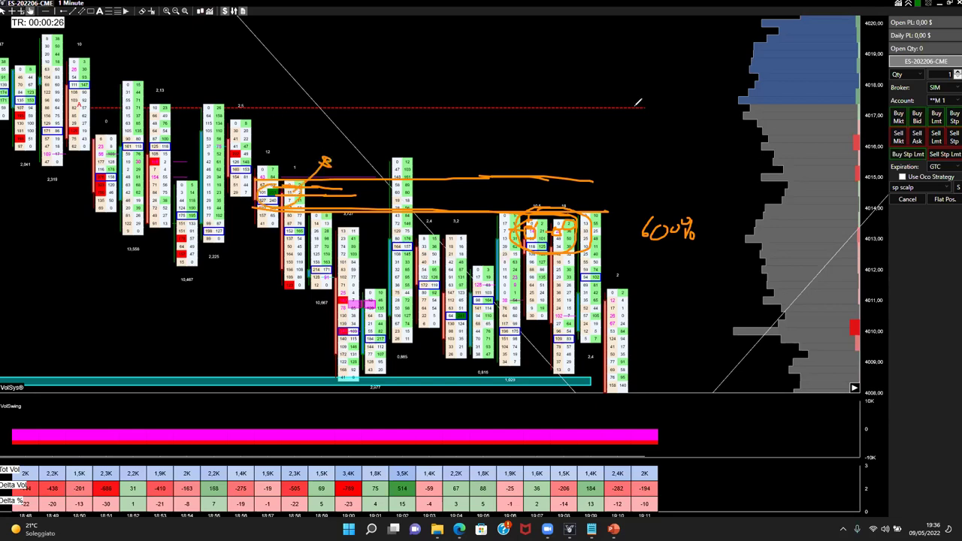
mouse_move(425, 151)
mouse_down()
mouse_move(434, 162)
mouse_move(448, 150)
mouse_move(501, 162)
mouse_up()
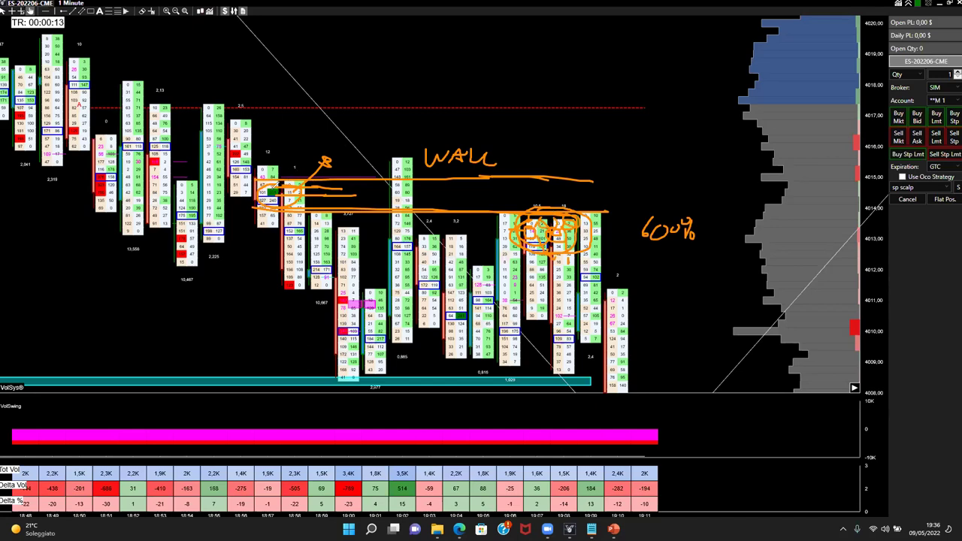
Step: Extend the green 18:57 cell's lines inside the zone to above the 19:08 bar, and clear all the annotations
mouse_move(272, 191)
mouse_down()
mouse_move(563, 178)
mouse_move(534, 183)
mouse_move(561, 191)
mouse_up()
mouse_move(284, 191)
mouse_down()
mouse_move(421, 191)
mouse_move(553, 177)
mouse_up()
drag(435, 189, 511, 192)
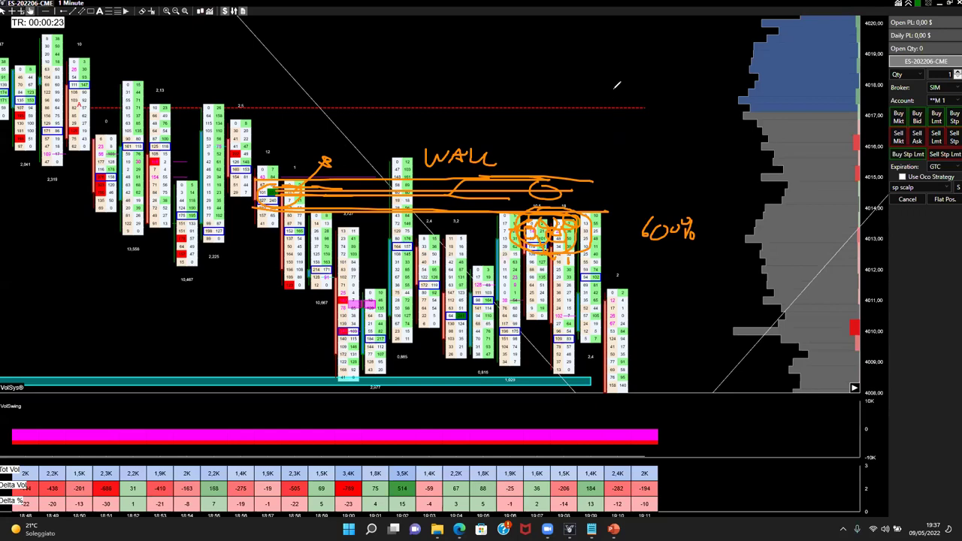
key(Escape)
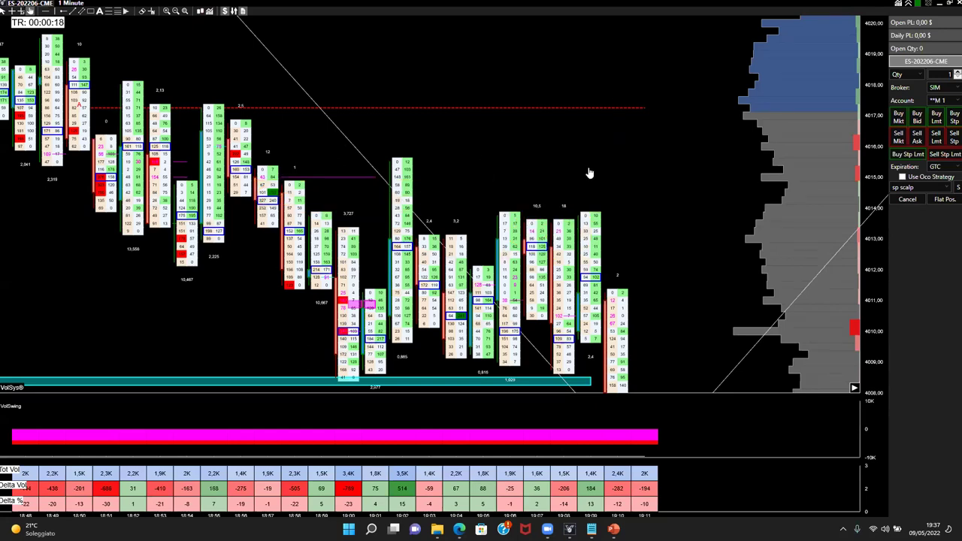
Step: Circle the red cells of the 18:56 and 18:53 bars and bracket the red cells of the 18:51 bar
scroll(664, 187, up, 1)
scroll(652, 180, down, 2)
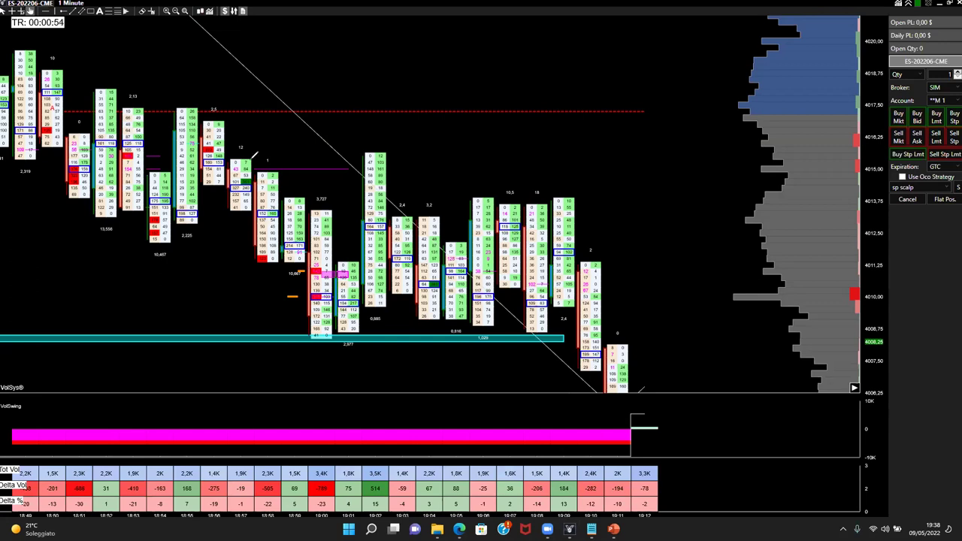
click(213, 148)
mouse_move(125, 149)
mouse_down()
mouse_move(51, 176)
mouse_move(85, 185)
mouse_up()
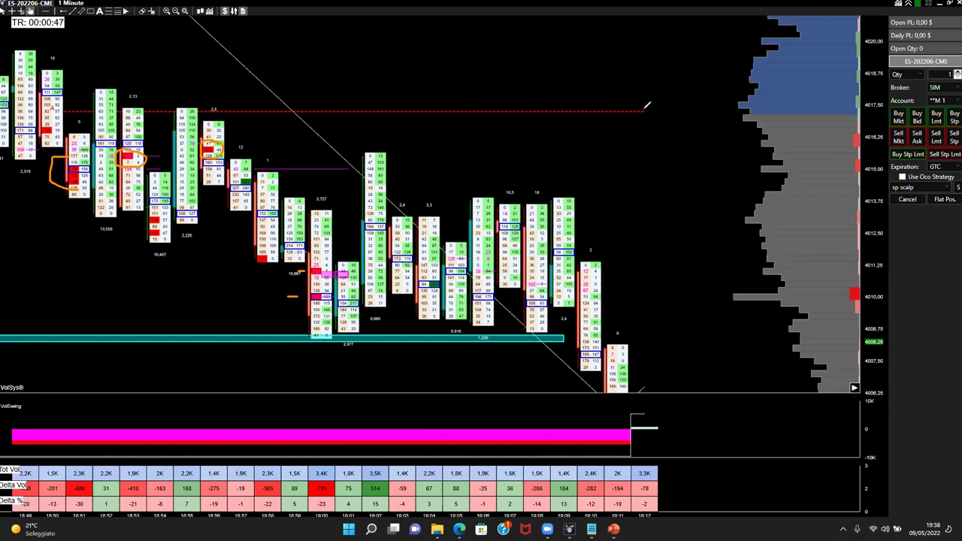
Step: Underline Order Flow Analyzer (7) in the chart's indicator list and open its settings
right_click(456, 140)
click(491, 316)
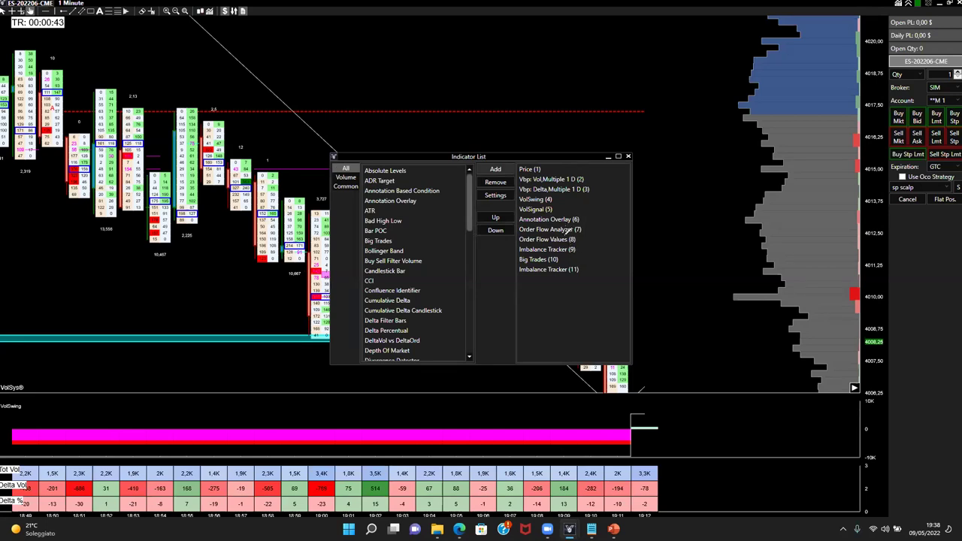
drag(586, 231, 600, 231)
double_click(557, 229)
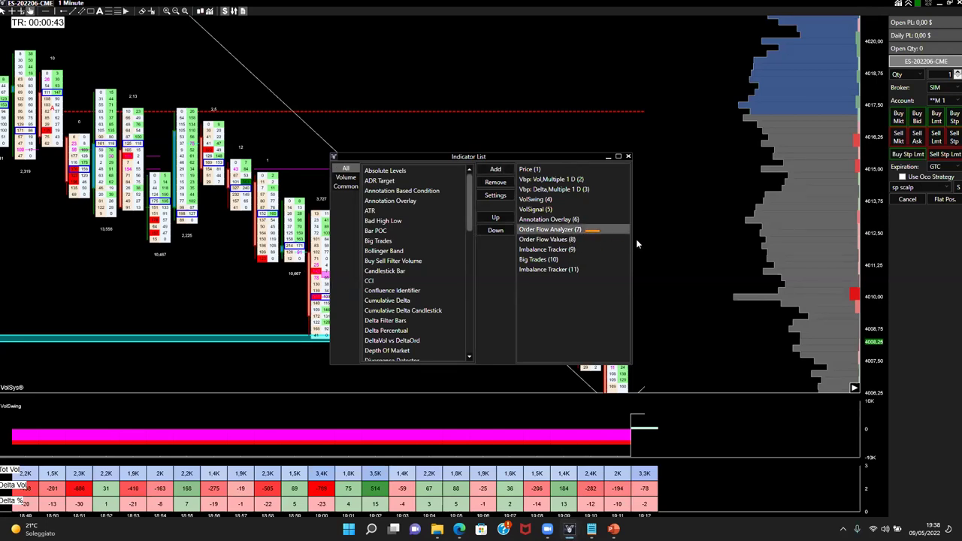
drag(422, 148, 532, 121)
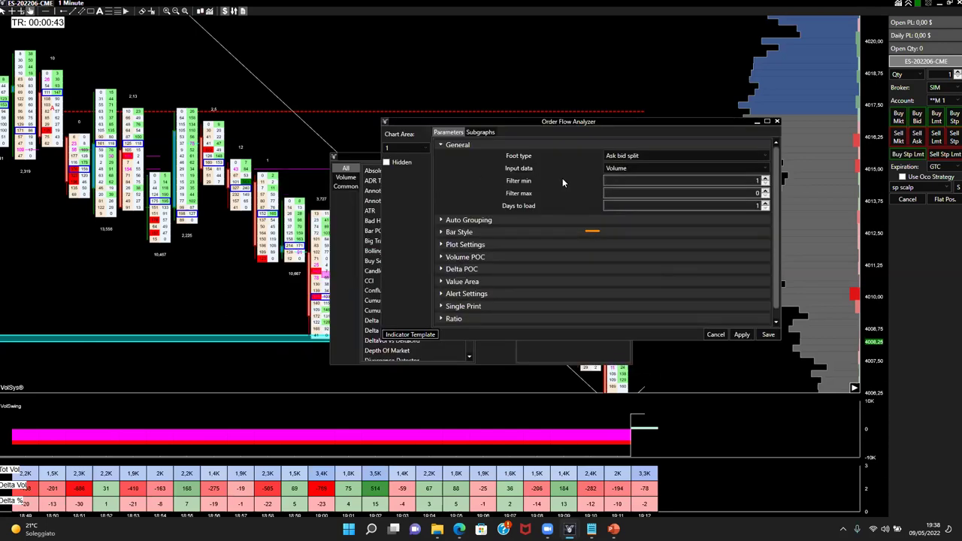
Step: Set the Order Flow Analyzer's foot type to Volume and apply it to the chart
click(636, 155)
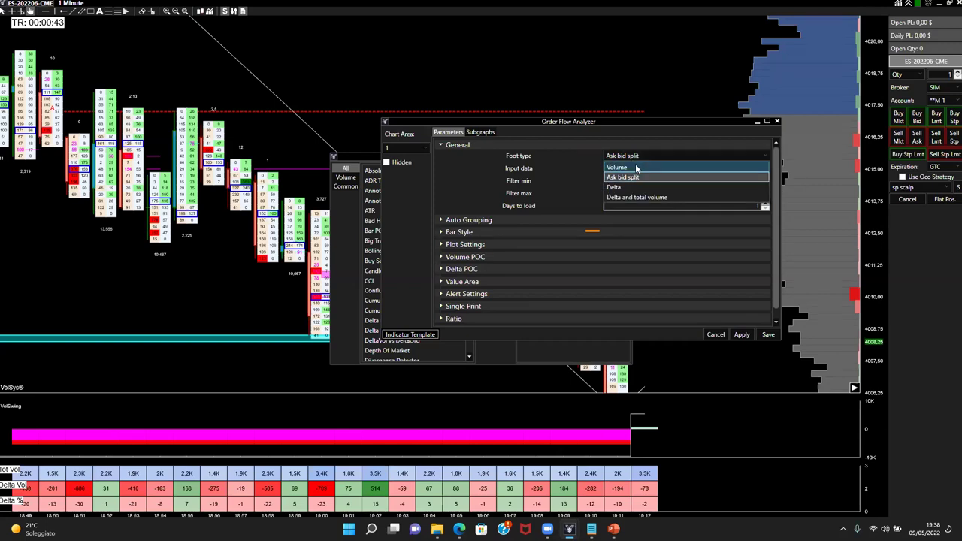
click(636, 168)
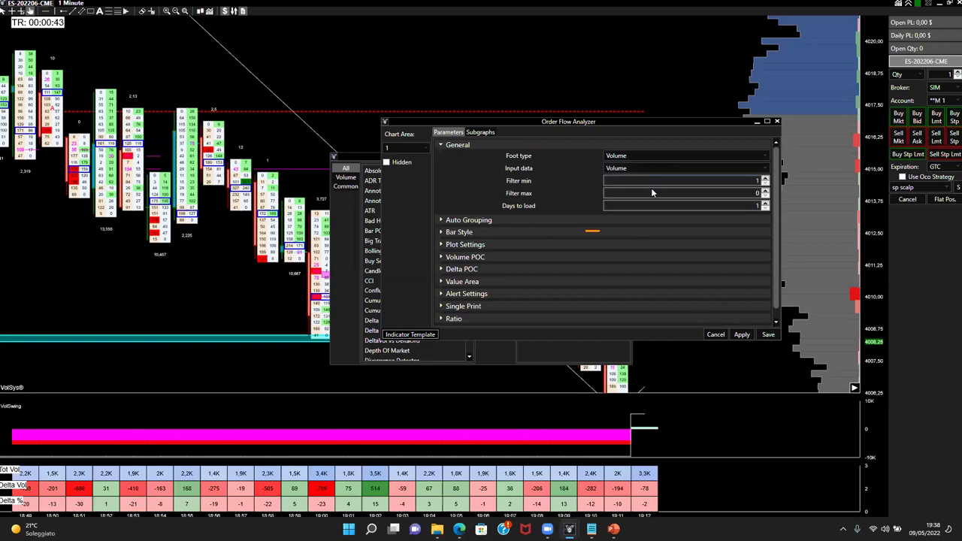
click(742, 335)
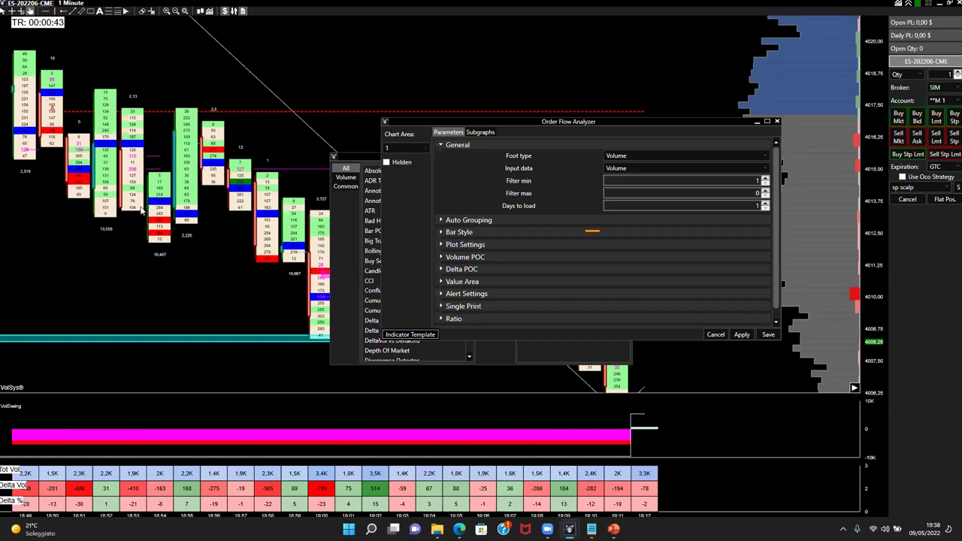
Step: Change the Order Flow Analyzer's foot type to Delta and apply it to the chart
click(621, 155)
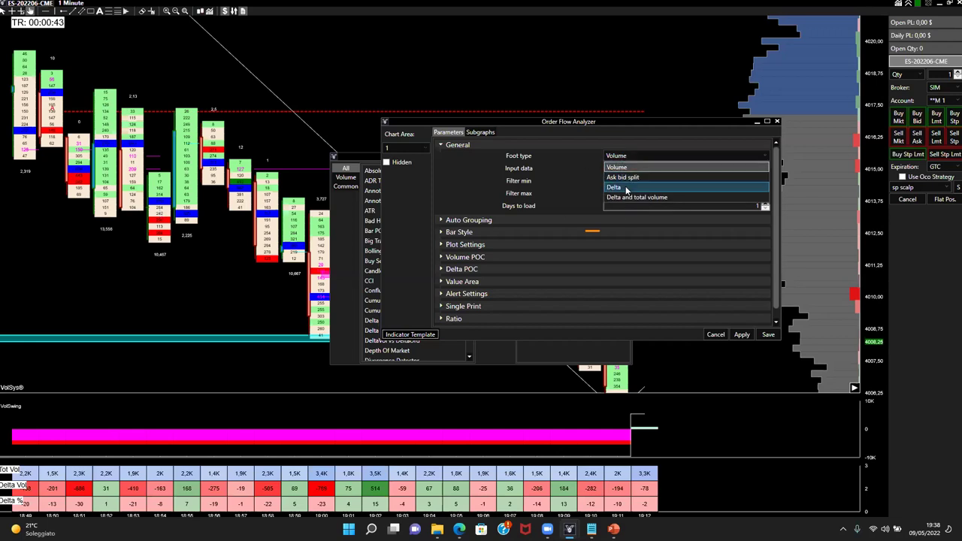
click(628, 188)
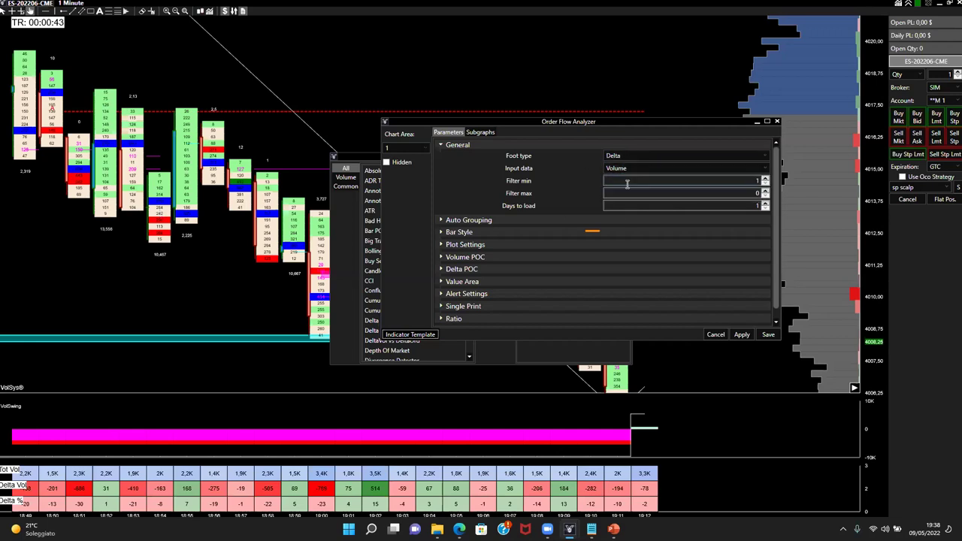
click(741, 336)
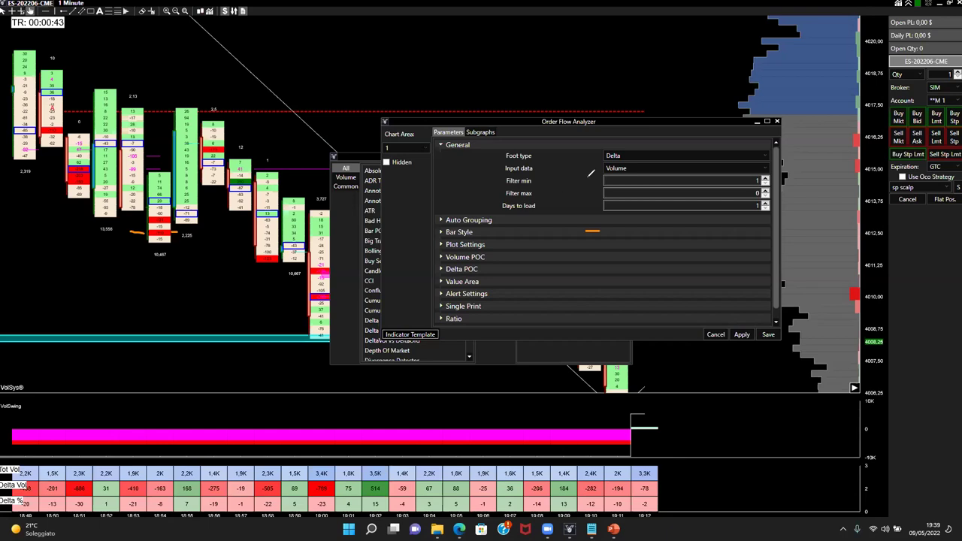
Step: Apply the Ask bid split foot type, and mark the bottom cells and one side of the 18:54 bar
click(633, 156)
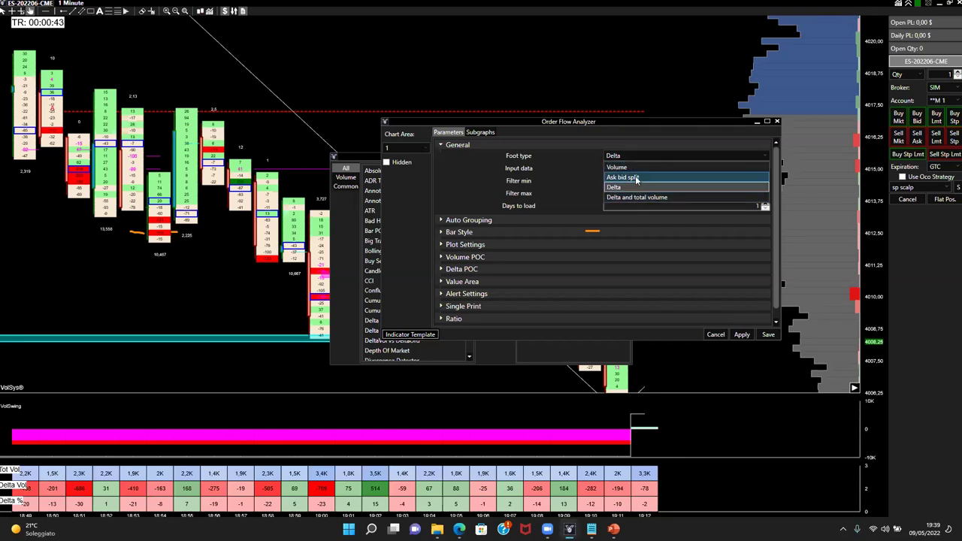
click(636, 178)
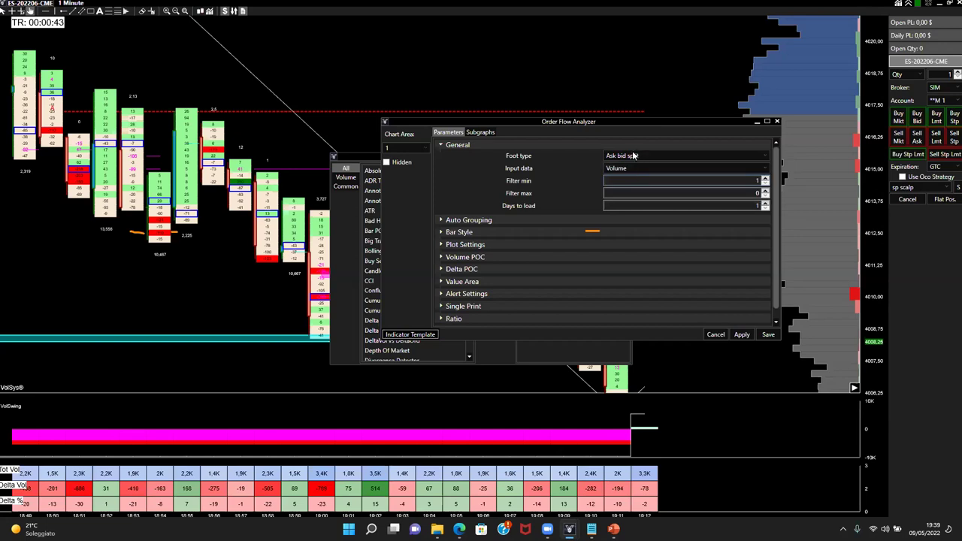
click(742, 337)
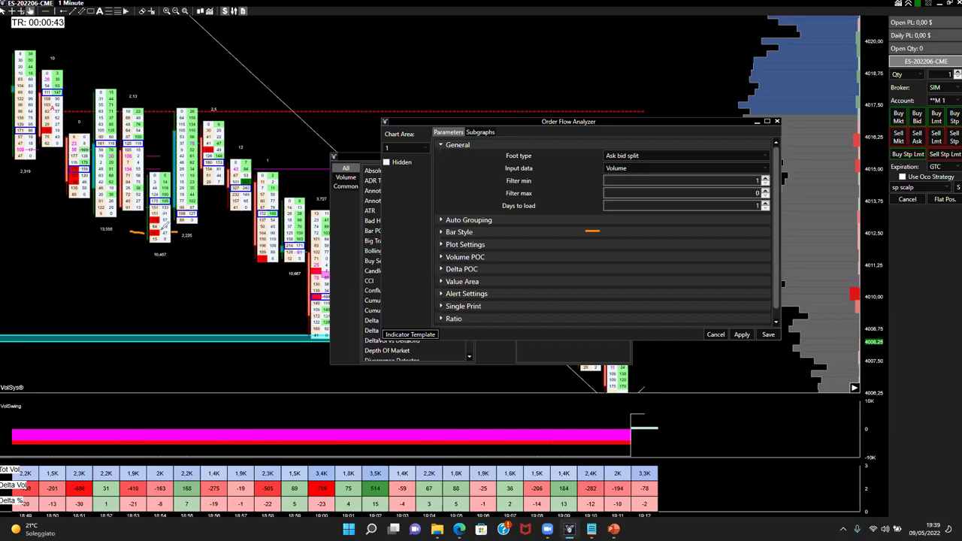
mouse_move(158, 235)
mouse_down()
mouse_move(169, 235)
mouse_move(139, 239)
mouse_move(182, 230)
mouse_move(173, 161)
mouse_up()
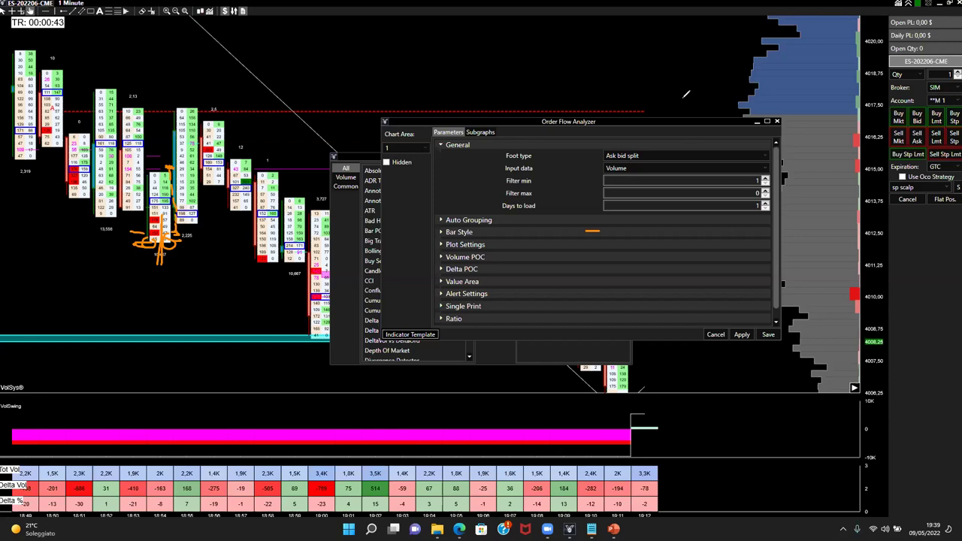
Step: Set the Order Flow Analyzer's foot type to Delta and total volume and apply it to the chart
click(622, 156)
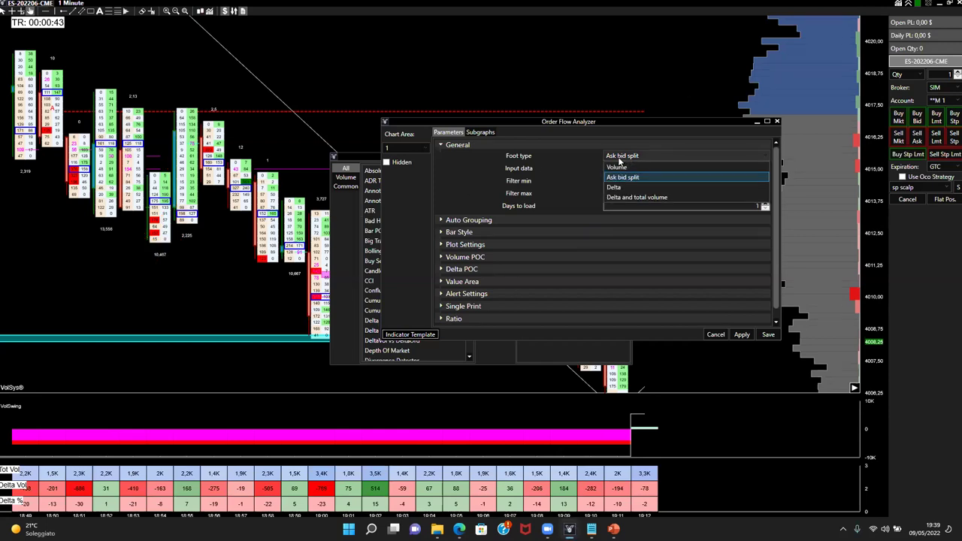
click(623, 197)
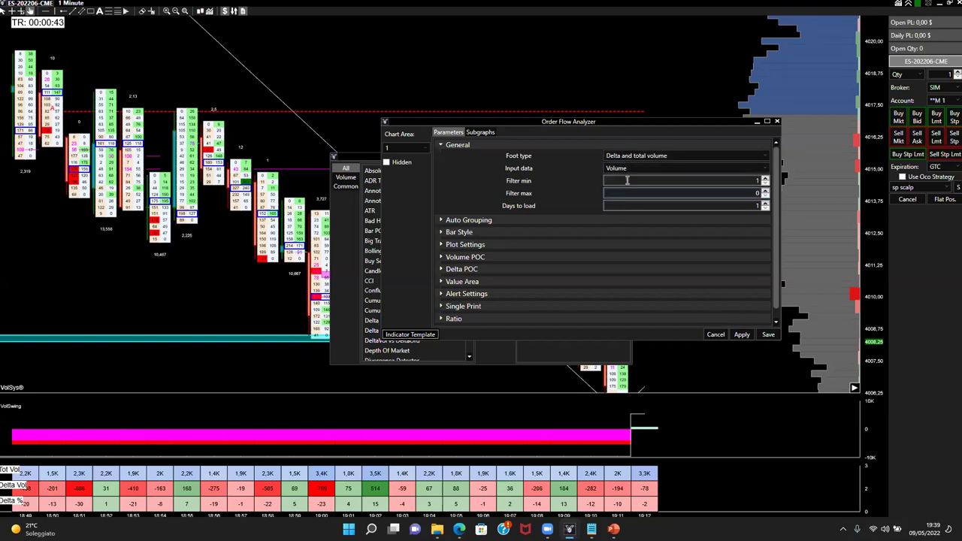
click(741, 334)
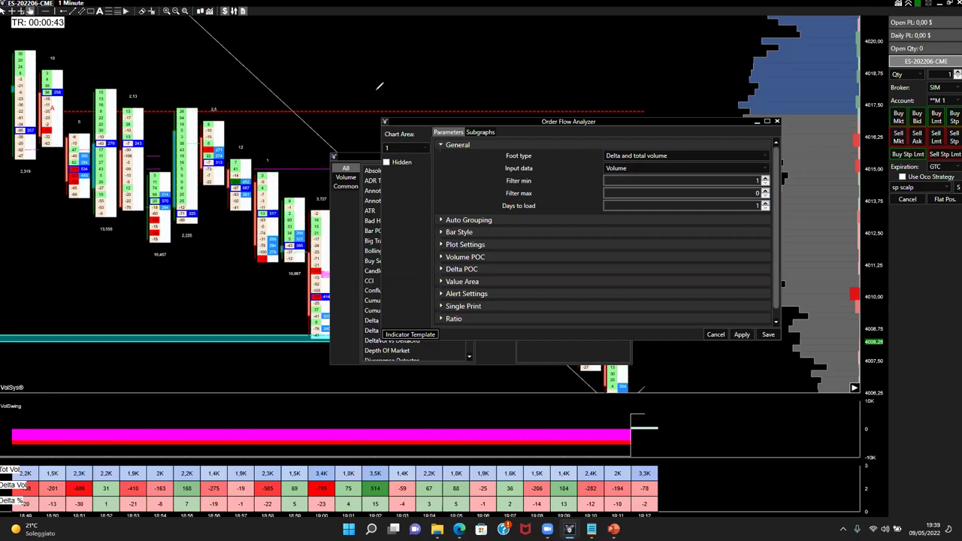
Step: Underline the 18:54 bar, circle its high-volume cells, mark its side and the cells beneath them, and clear the marks
mouse_move(157, 247)
mouse_down()
mouse_move(133, 251)
mouse_move(159, 256)
mouse_up()
mouse_move(163, 187)
mouse_down()
mouse_move(160, 216)
mouse_move(183, 198)
mouse_move(165, 189)
mouse_up()
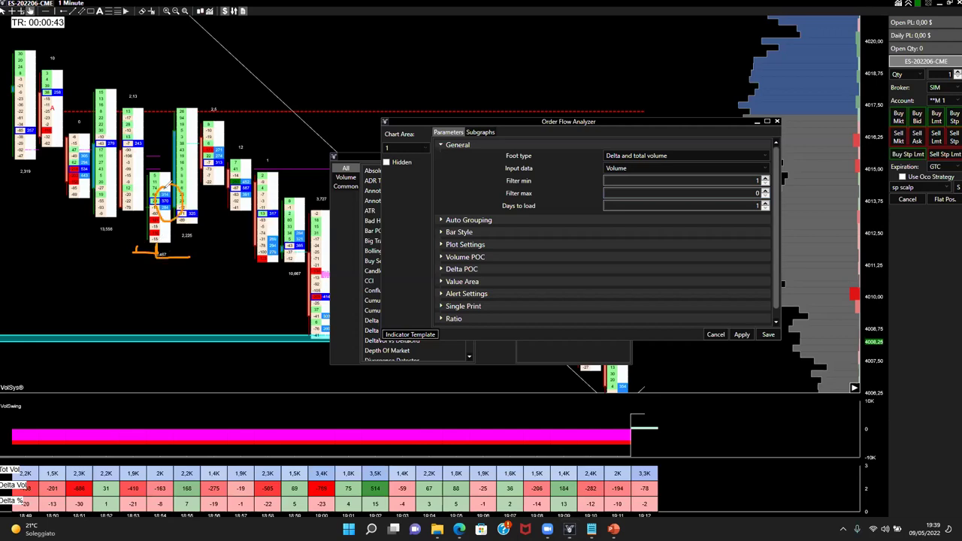
mouse_move(136, 247)
mouse_down()
mouse_move(156, 242)
mouse_move(145, 238)
mouse_move(148, 175)
mouse_up()
drag(137, 227, 135, 233)
drag(139, 169, 138, 156)
key(e)
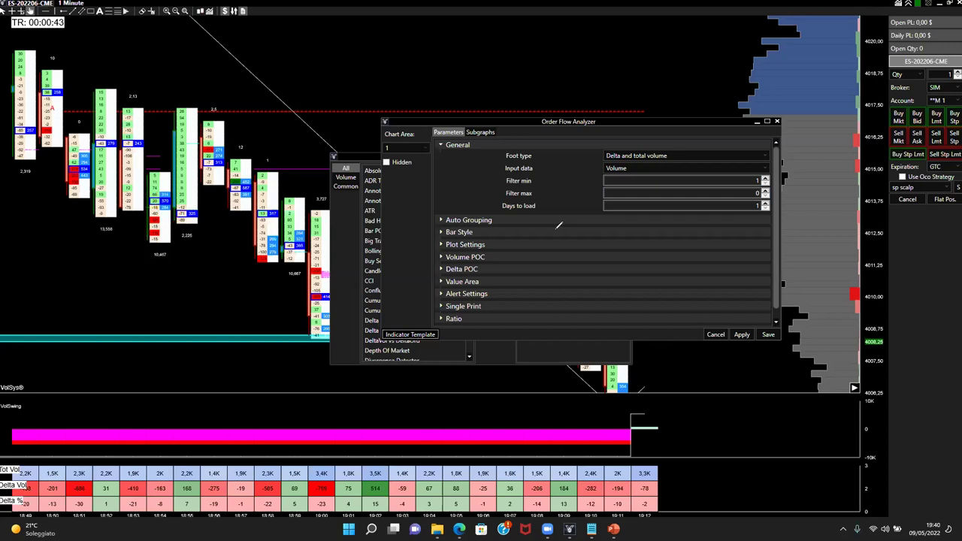
mouse_move(161, 210)
mouse_down()
mouse_move(143, 221)
mouse_move(166, 214)
mouse_move(143, 234)
mouse_move(161, 228)
mouse_up()
key(e)
Step: Close the Order Flow Analyzer settings and the indicator list, briefly rechecking the list before returning to the chart
click(779, 122)
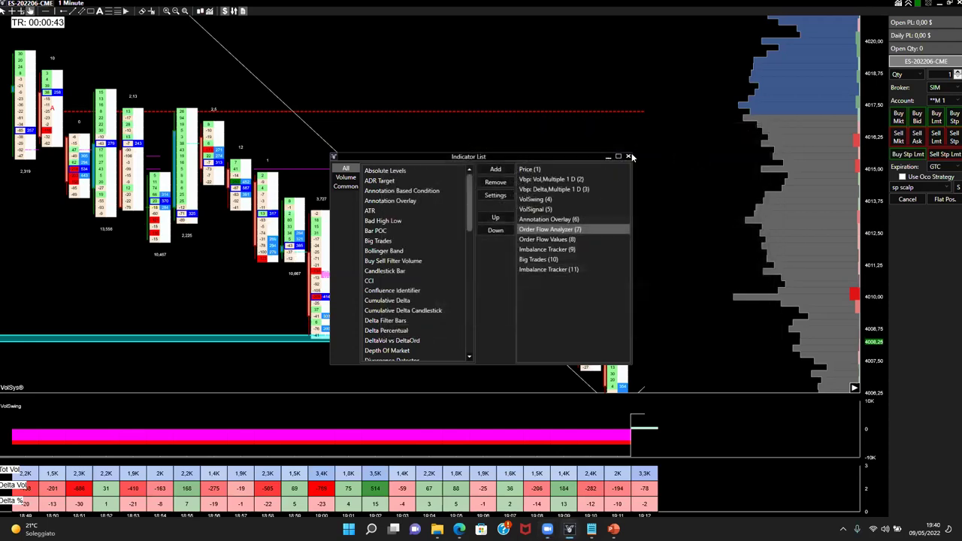
click(630, 157)
right_click(524, 158)
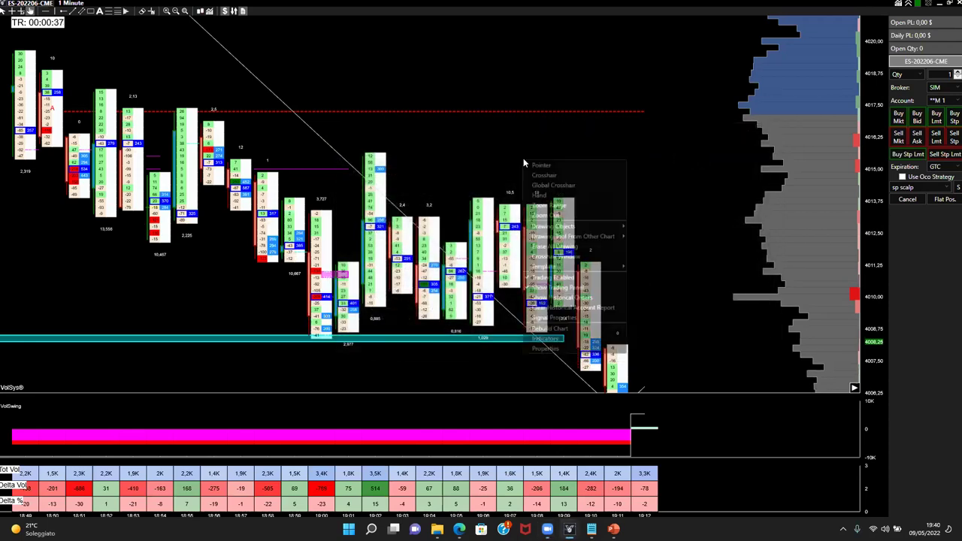
click(582, 339)
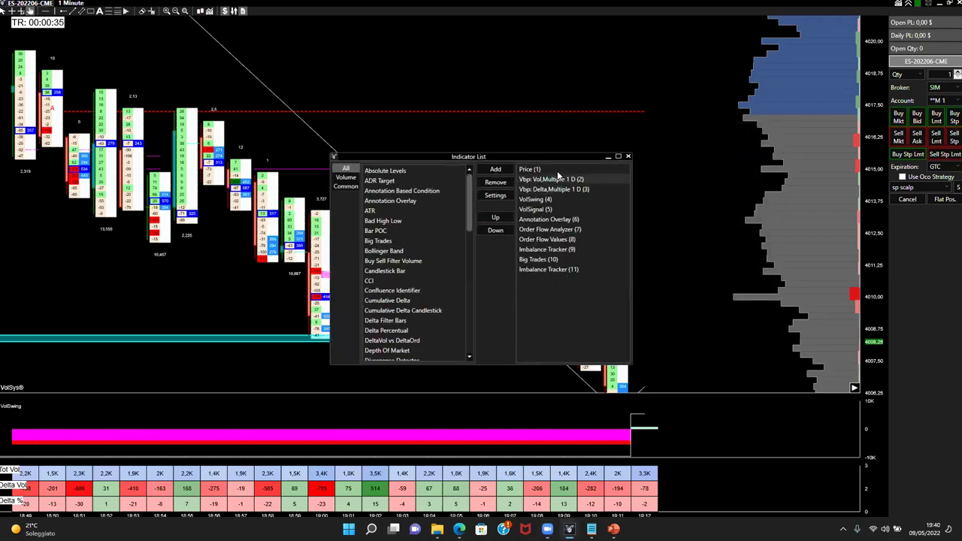
click(628, 157)
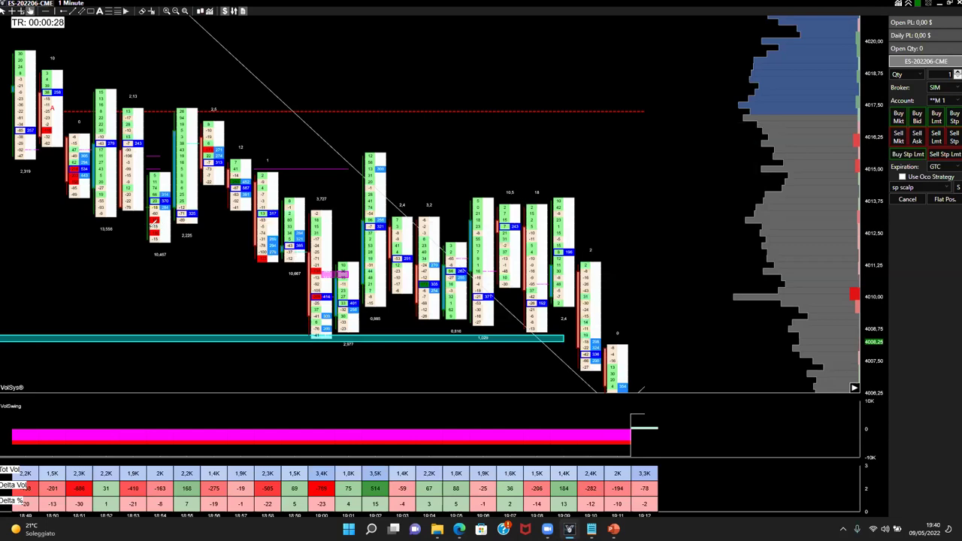
Step: Circle the lowest red delta cells of the 18:54 bar and draw lines beside and beneath them
click(148, 234)
mouse_move(167, 234)
mouse_down()
mouse_move(181, 245)
mouse_move(111, 227)
mouse_up()
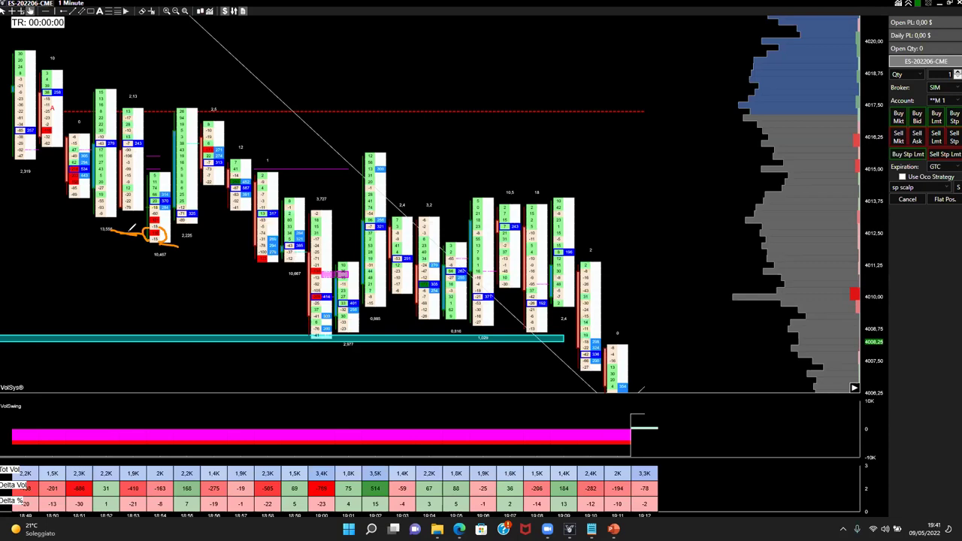
mouse_move(132, 228)
mouse_down()
mouse_move(156, 224)
mouse_move(148, 221)
mouse_move(141, 237)
mouse_move(177, 242)
mouse_up()
mouse_move(157, 235)
mouse_down()
mouse_move(157, 222)
mouse_move(140, 224)
mouse_move(165, 239)
mouse_move(169, 217)
mouse_move(164, 230)
mouse_up()
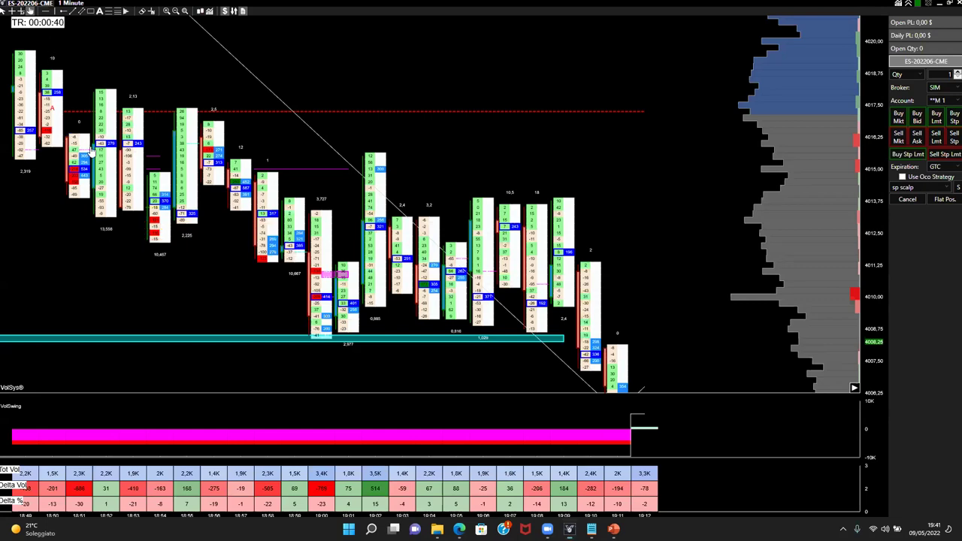
Step: Trace the decline from 18:47 to the 18:54 bar's red cells, circle the 18:53 bar's low, and clear the drawings
scroll(90, 151, up, 5)
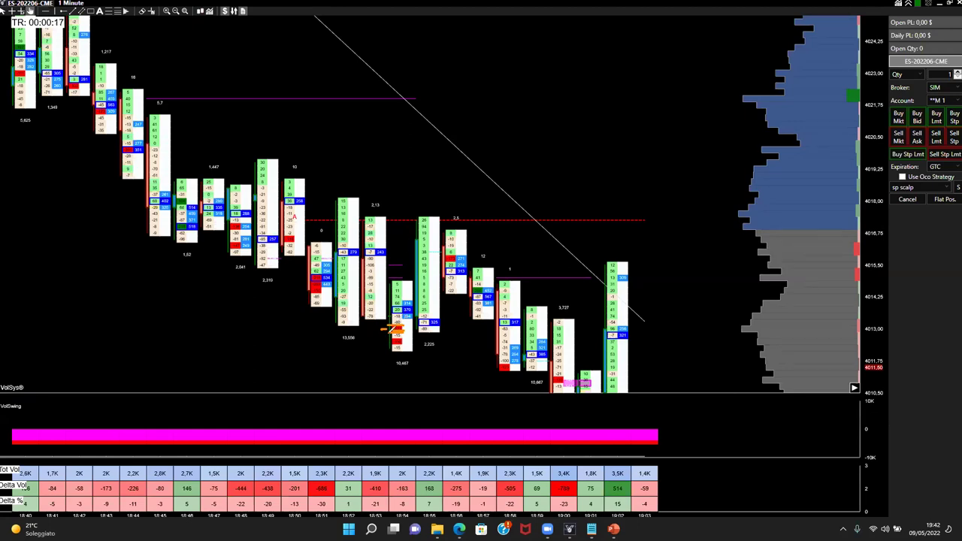
mouse_move(392, 328)
mouse_down()
mouse_move(331, 308)
mouse_move(218, 236)
mouse_up()
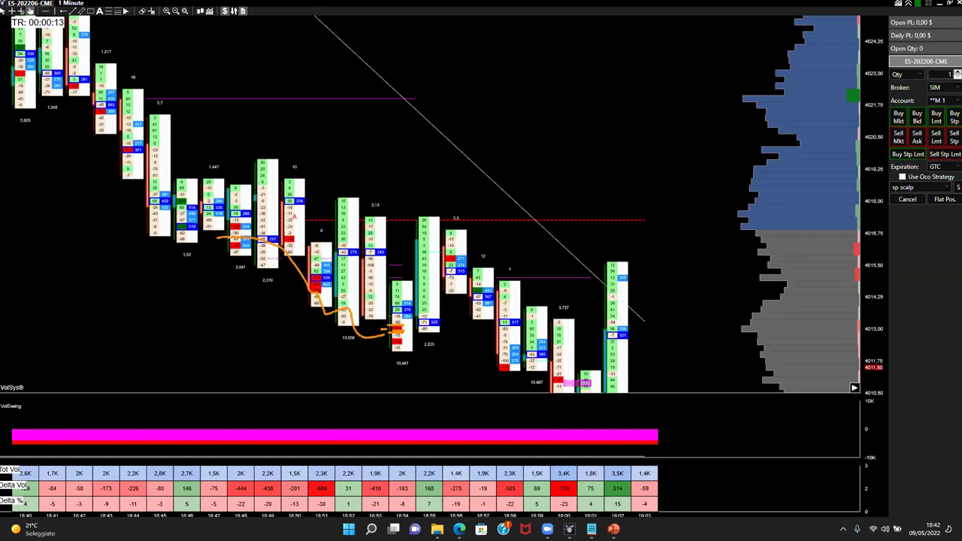
mouse_move(376, 315)
mouse_down()
mouse_move(366, 303)
mouse_move(374, 326)
mouse_move(386, 303)
mouse_up()
drag(379, 332, 381, 331)
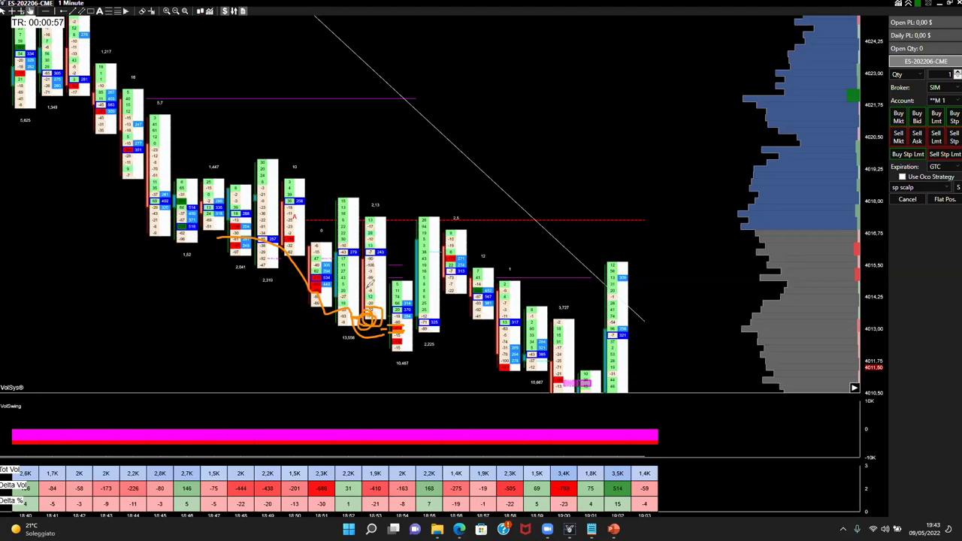
mouse_move(376, 262)
mouse_down()
mouse_move(369, 270)
mouse_move(387, 268)
mouse_up()
key(Escape)
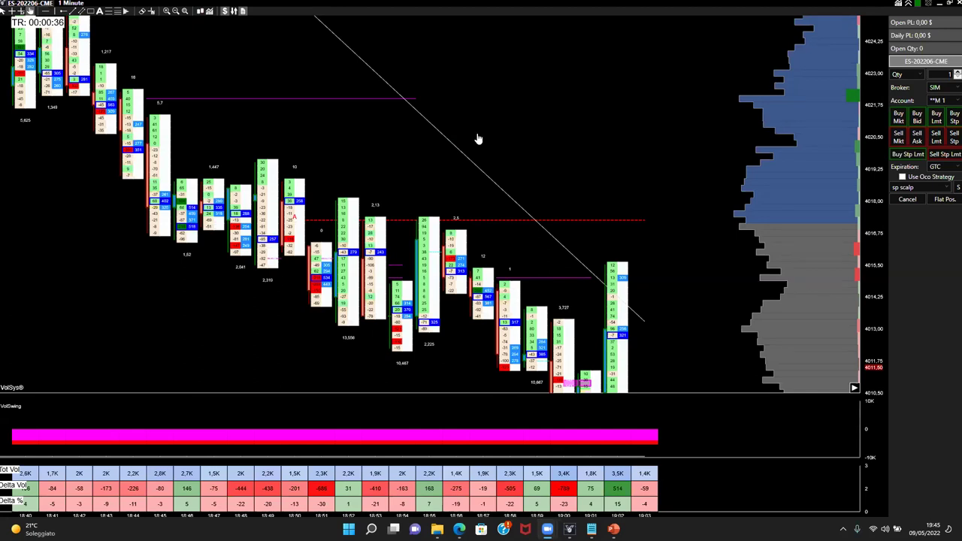
Step: Circle the bars from 18:48 to 18:50 freehand and remove the circle
mouse_move(242, 194)
mouse_down()
mouse_move(229, 203)
mouse_move(209, 259)
mouse_move(262, 178)
mouse_up()
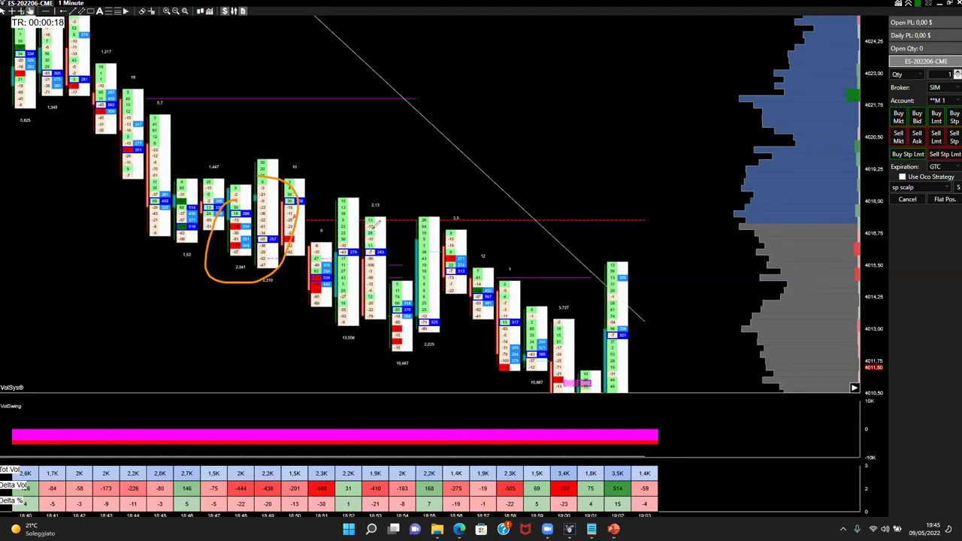
key(ctrl+z)
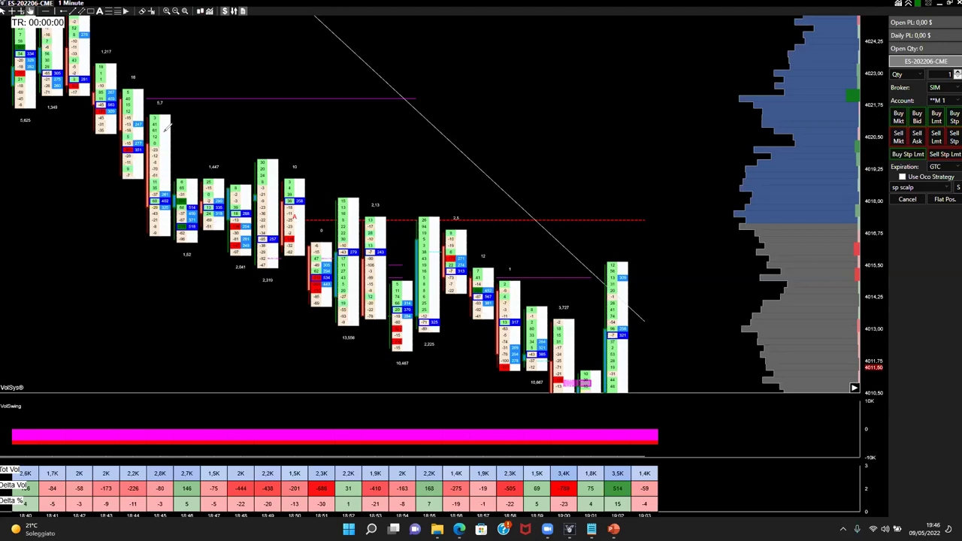
Step: Draw descending curves above and below the falling bars between about 18:43 and 18:51 to outline the decline
drag(147, 82, 288, 204)
drag(92, 167, 164, 263)
drag(284, 317, 279, 322)
drag(288, 202, 323, 222)
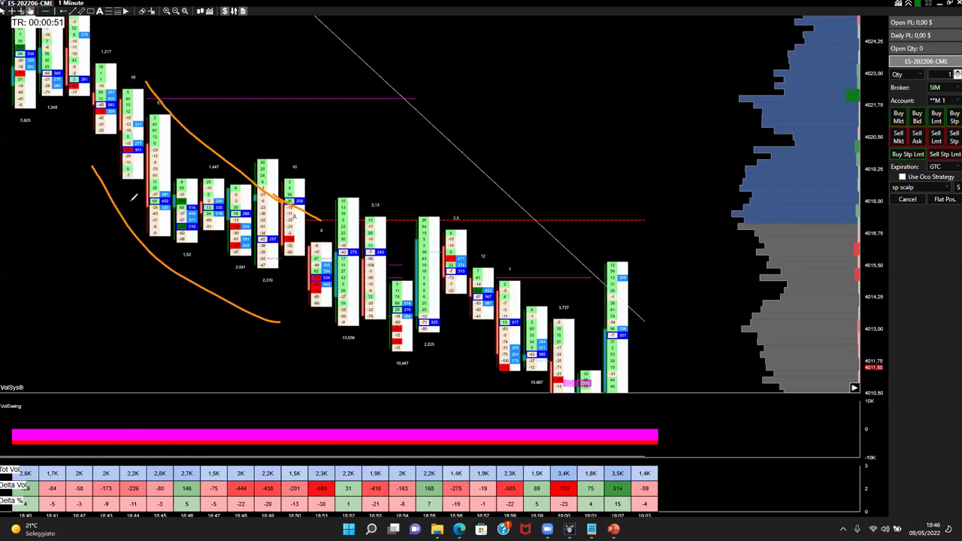
drag(66, 146, 276, 300)
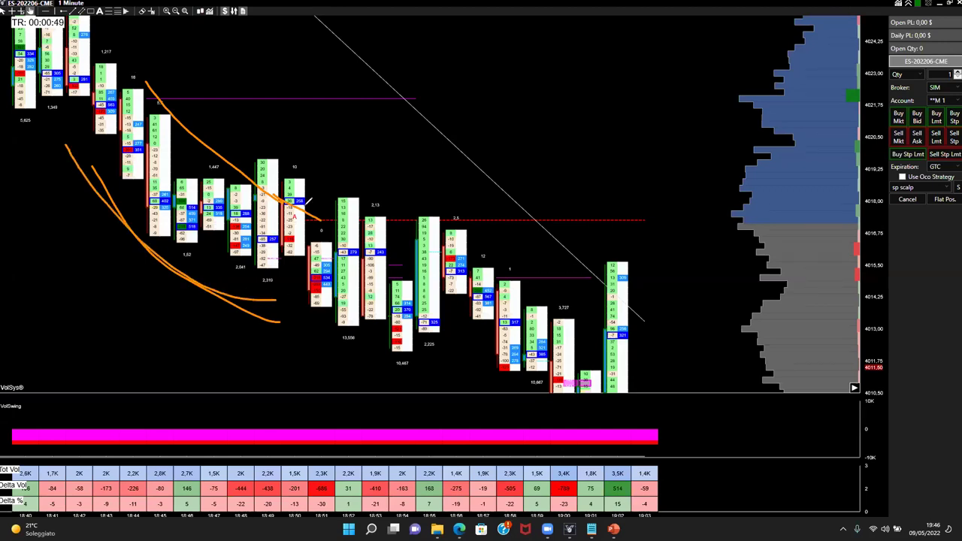
Step: Circle the bars around 18:51, add a tighter pair of descending lines just before them, and erase all drawings
mouse_move(331, 224)
mouse_down()
mouse_move(301, 229)
mouse_move(272, 278)
mouse_move(349, 244)
mouse_up()
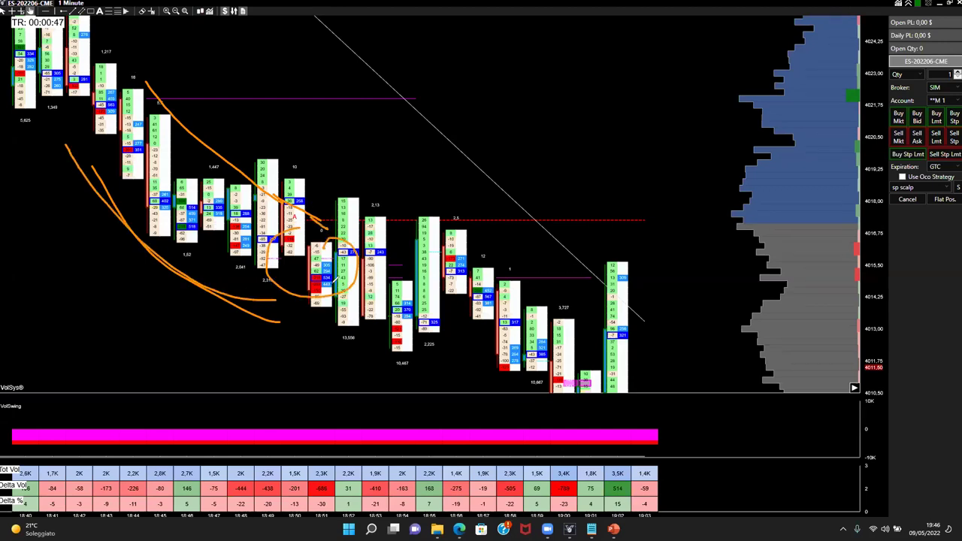
drag(233, 170, 298, 219)
drag(199, 234, 290, 294)
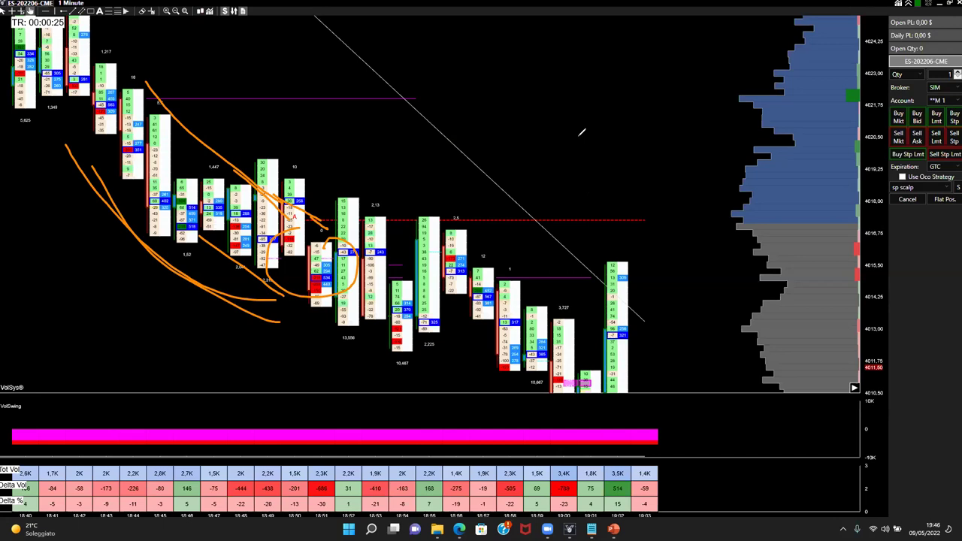
key(e)
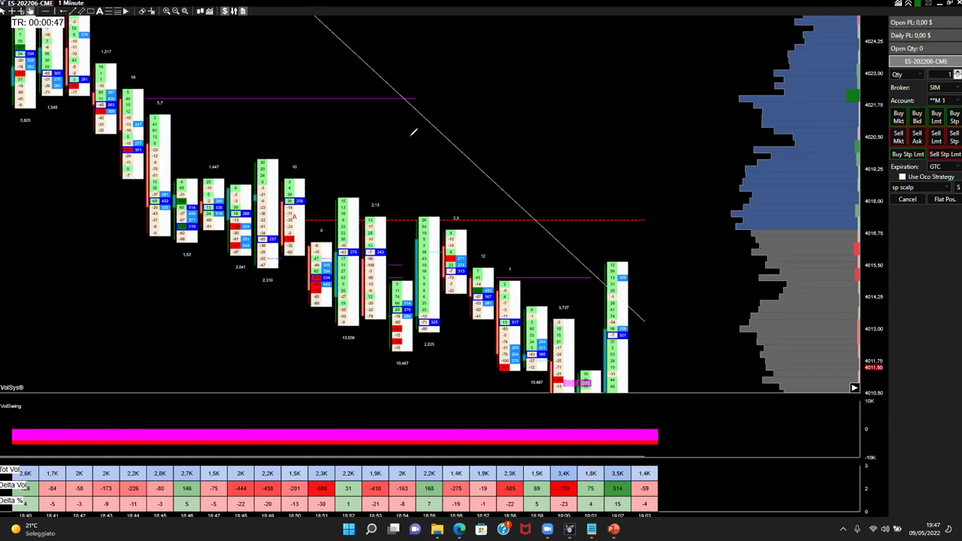
Step: Write a boxed 6E in the empty chart area, bracket a short dash beside it, and clear the drawing
mouse_move(558, 152)
mouse_down()
mouse_move(552, 176)
mouse_move(554, 167)
mouse_move(608, 176)
mouse_move(531, 134)
mouse_move(519, 200)
mouse_move(564, 199)
mouse_up()
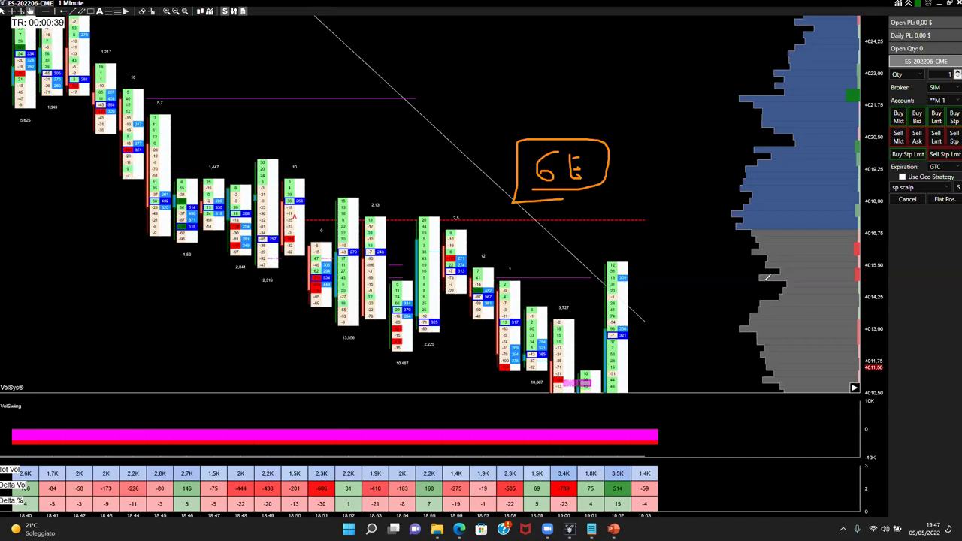
drag(652, 167, 634, 167)
drag(615, 142, 661, 143)
drag(612, 192, 667, 191)
mouse_move(651, 136)
mouse_down()
mouse_move(668, 174)
mouse_move(629, 198)
mouse_move(611, 194)
mouse_up()
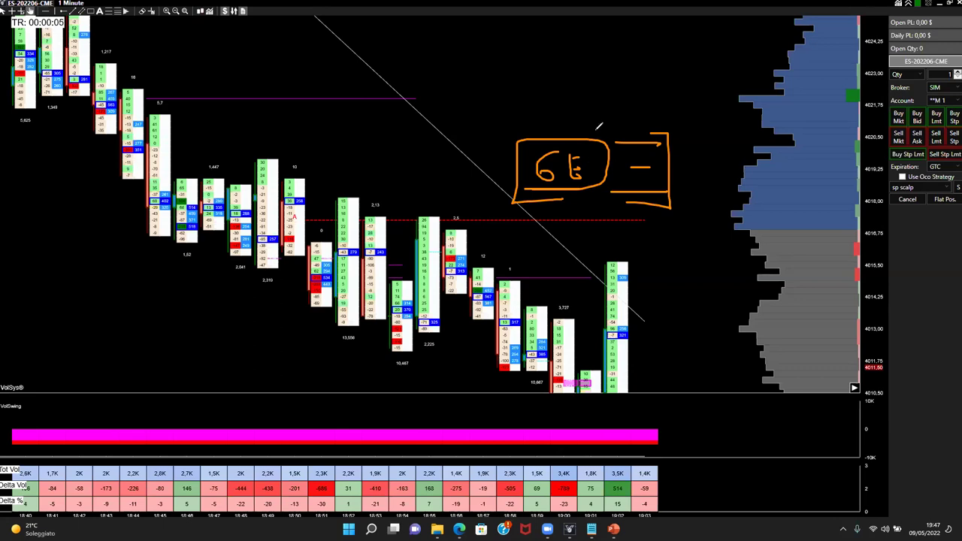
key(e)
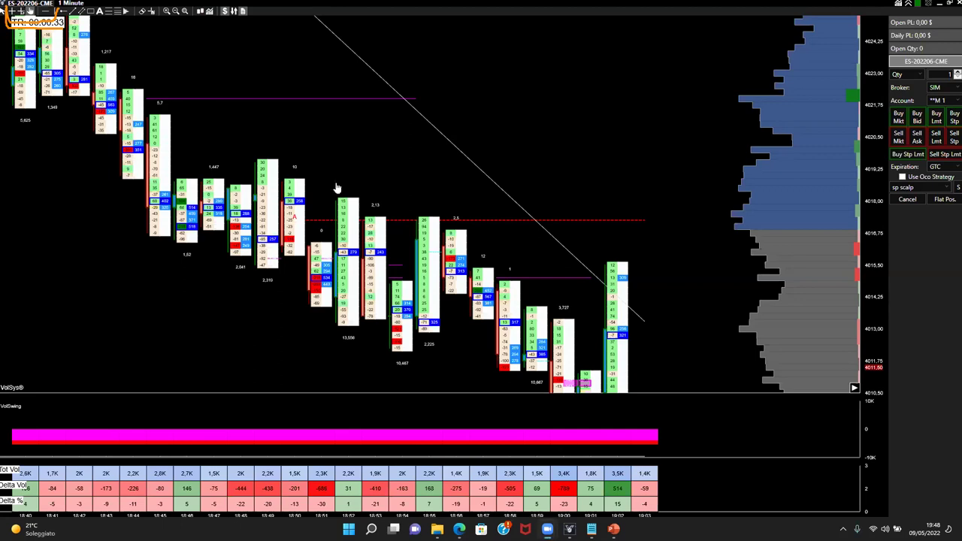
Step: Switch to the web browser and show the VolSys Tickmill special offer page
right_click(299, 265)
click(271, 316)
key(alt+Tab)
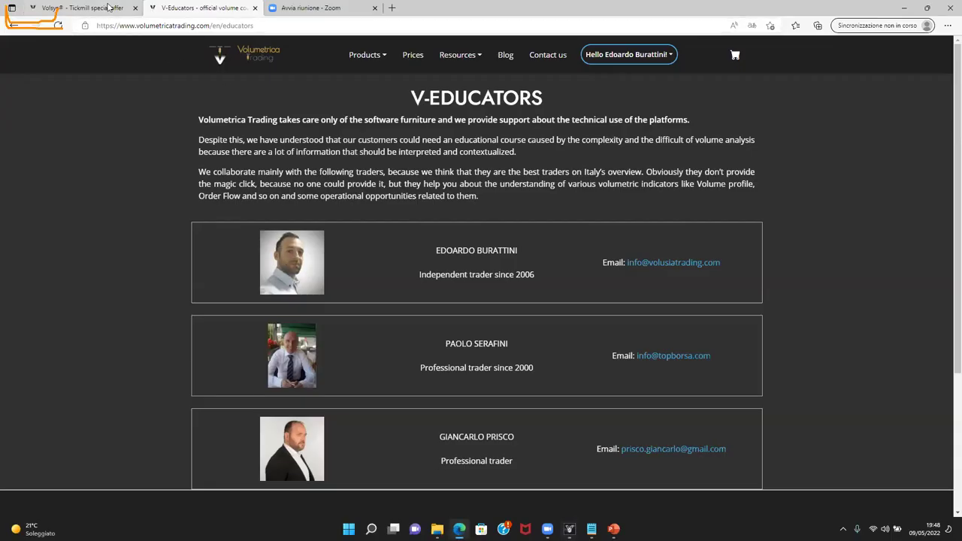
click(111, 8)
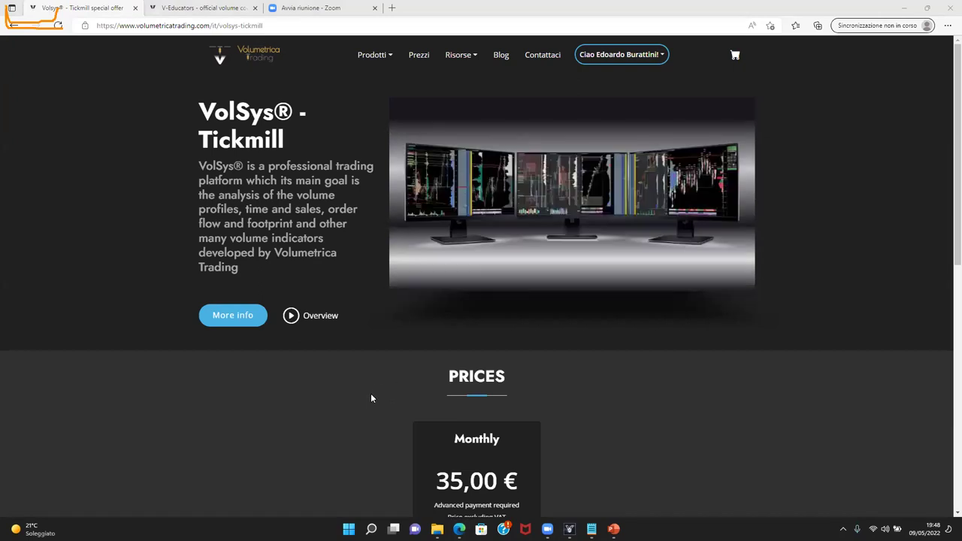
Step: Bring up the Prices section and mark the Monthly 35,00 € plan with freehand lines
scroll(366, 385, down, 2)
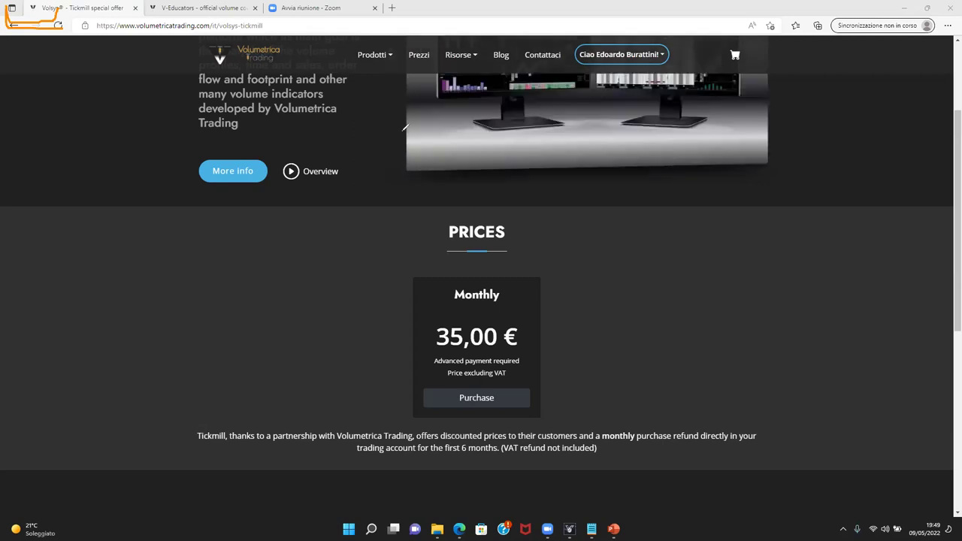
mouse_move(412, 261)
mouse_down()
mouse_move(398, 307)
mouse_move(399, 411)
mouse_move(481, 432)
mouse_up()
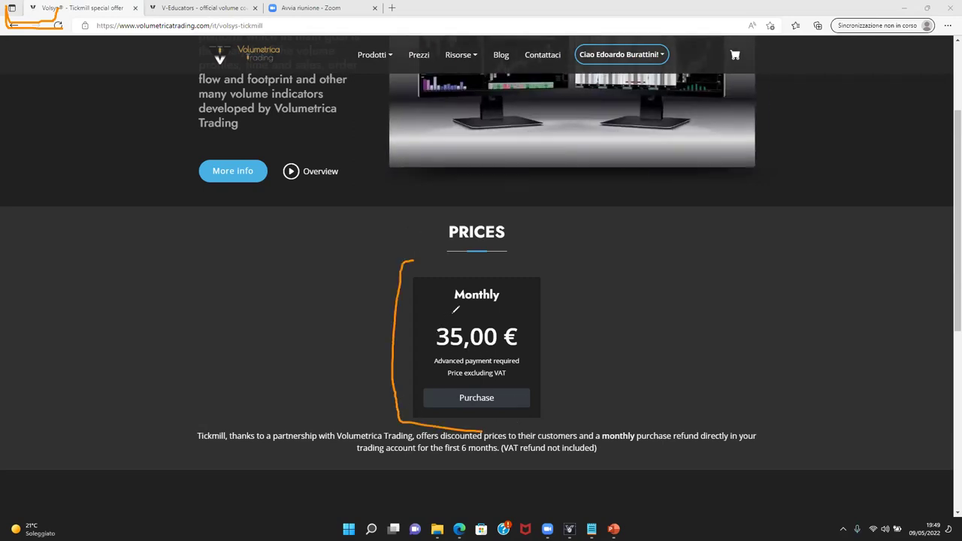
mouse_move(434, 325)
mouse_down()
mouse_move(436, 355)
mouse_move(481, 363)
mouse_up()
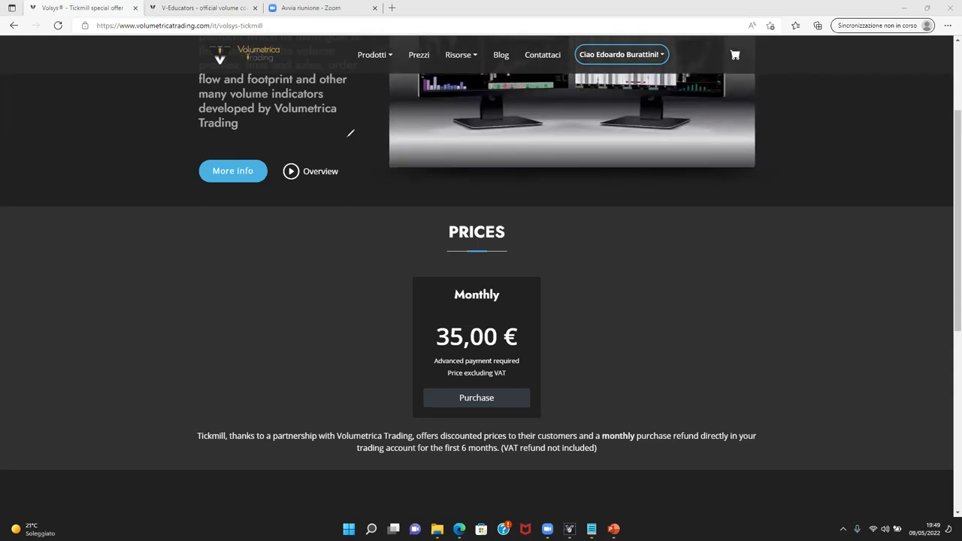
Step: Show the V-Educators page and bracket the first educator's contact e-mail with freehand lines
click(199, 9)
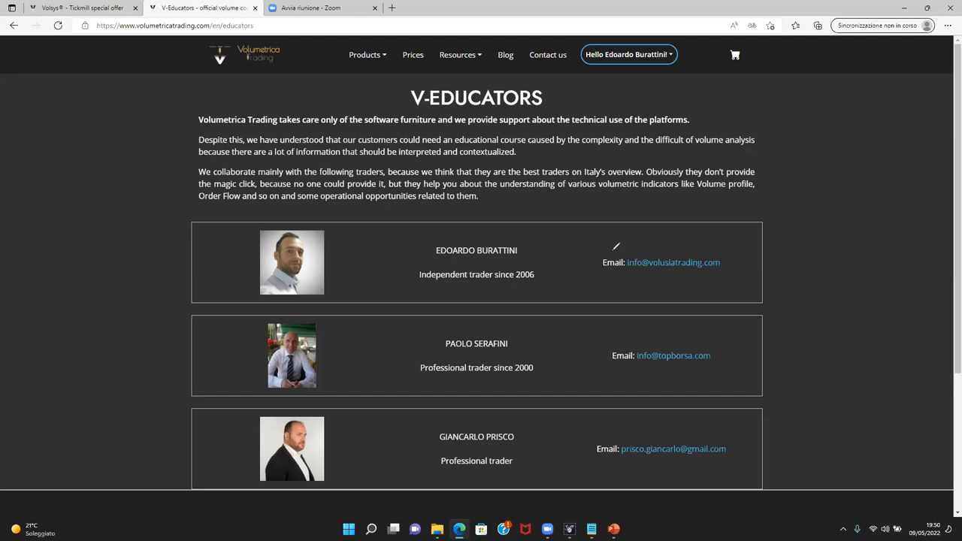
drag(628, 246, 756, 280)
mouse_move(722, 244)
mouse_down()
mouse_move(747, 295)
mouse_move(707, 300)
mouse_up()
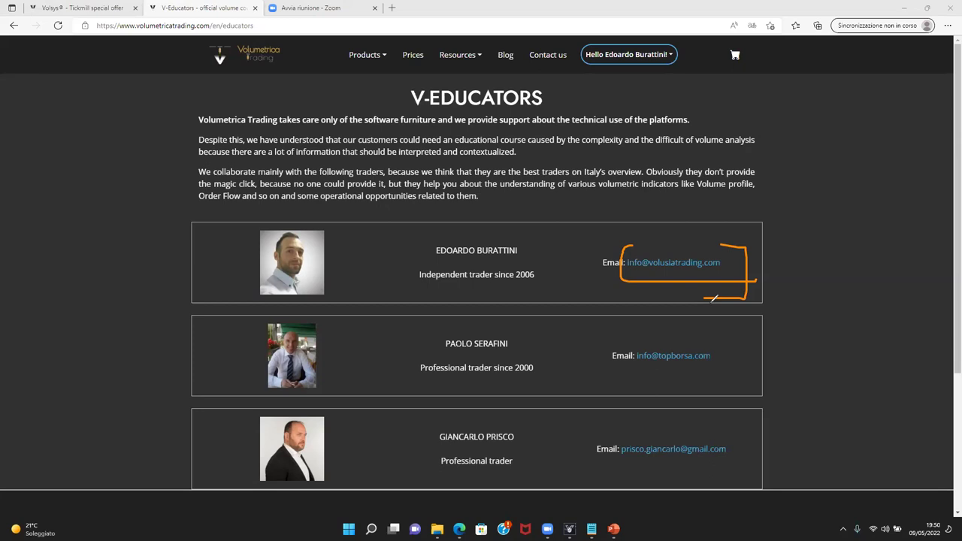